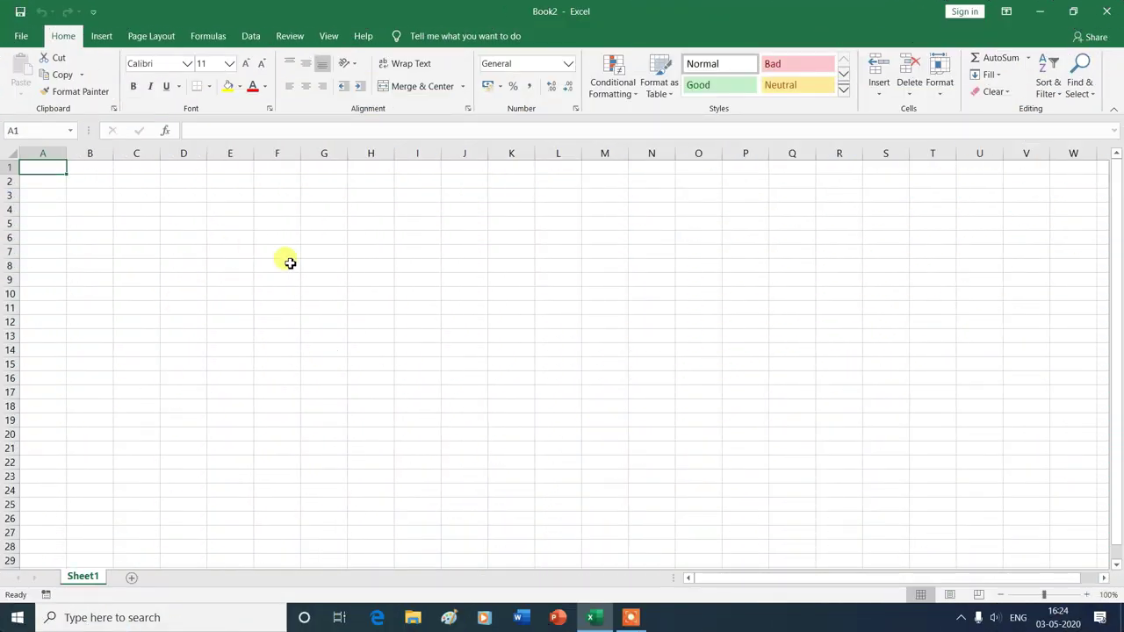
Switch to the Insert ribbon in the blank Book2 workbook
left_click(100, 35)
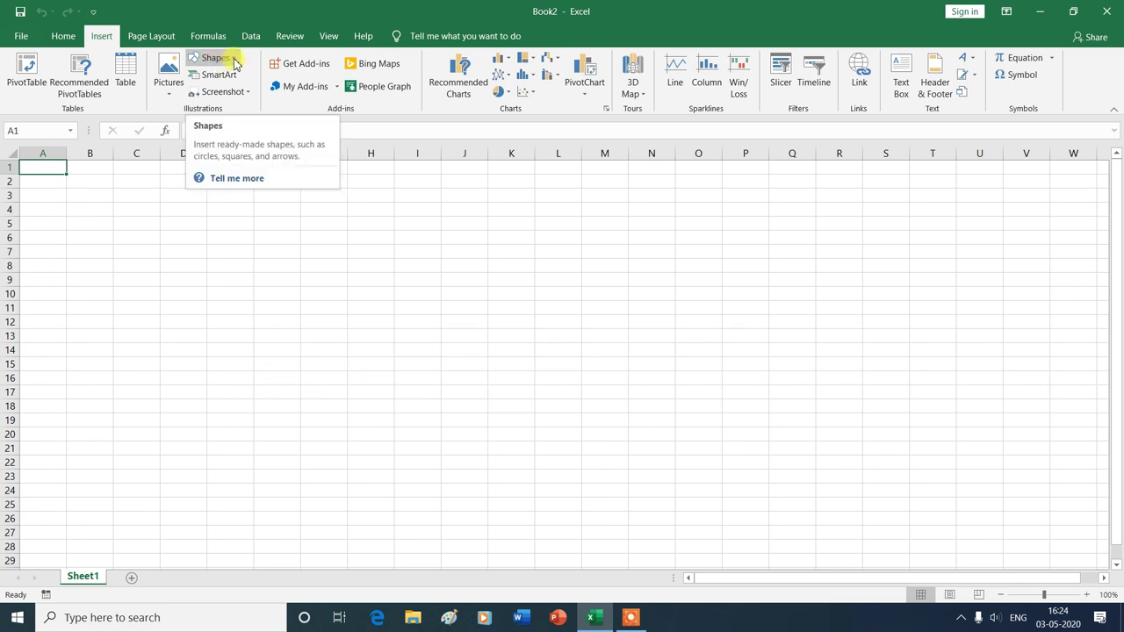
Draw a straight Line shape diagonally from about E4 down to J18 on Sheet1
left_click(235, 63)
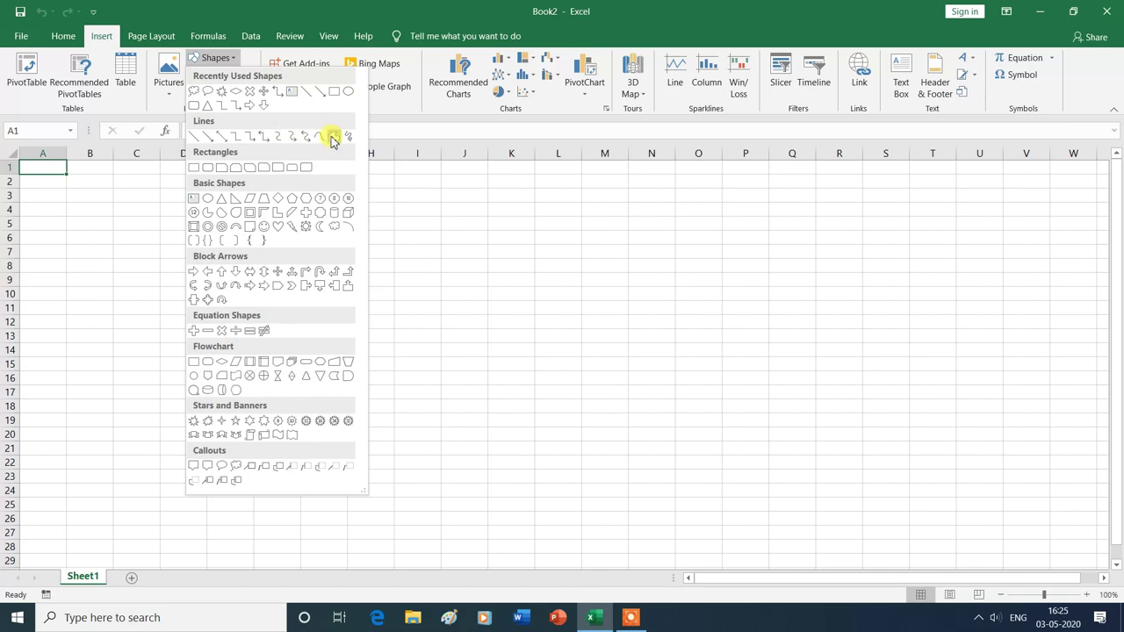
left_click(197, 139)
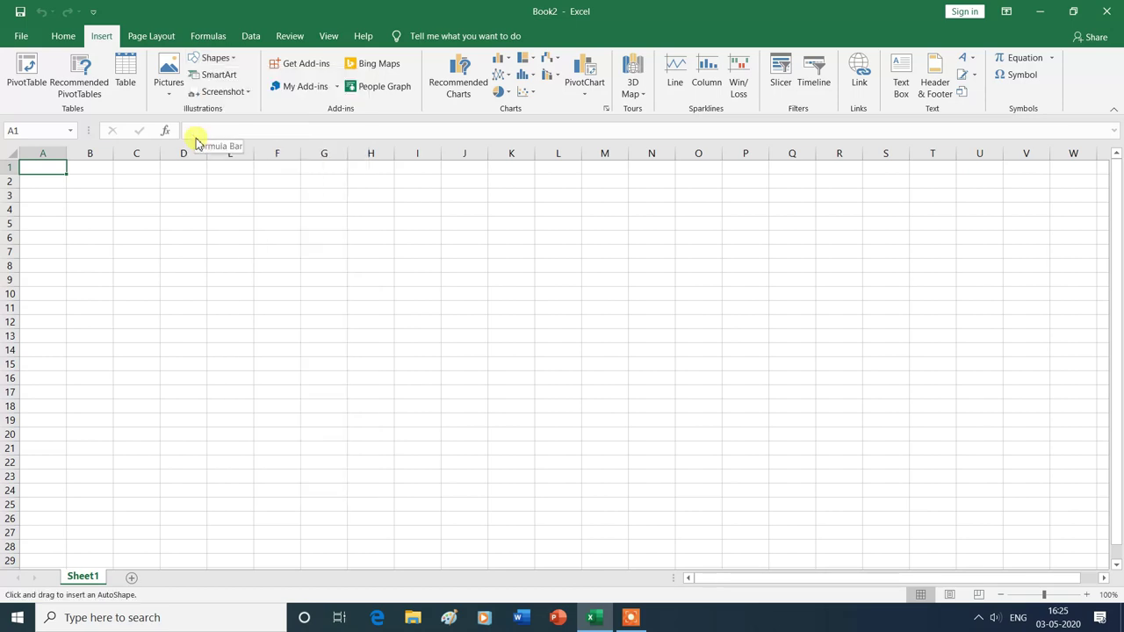
left_click_drag(229, 212, 466, 410)
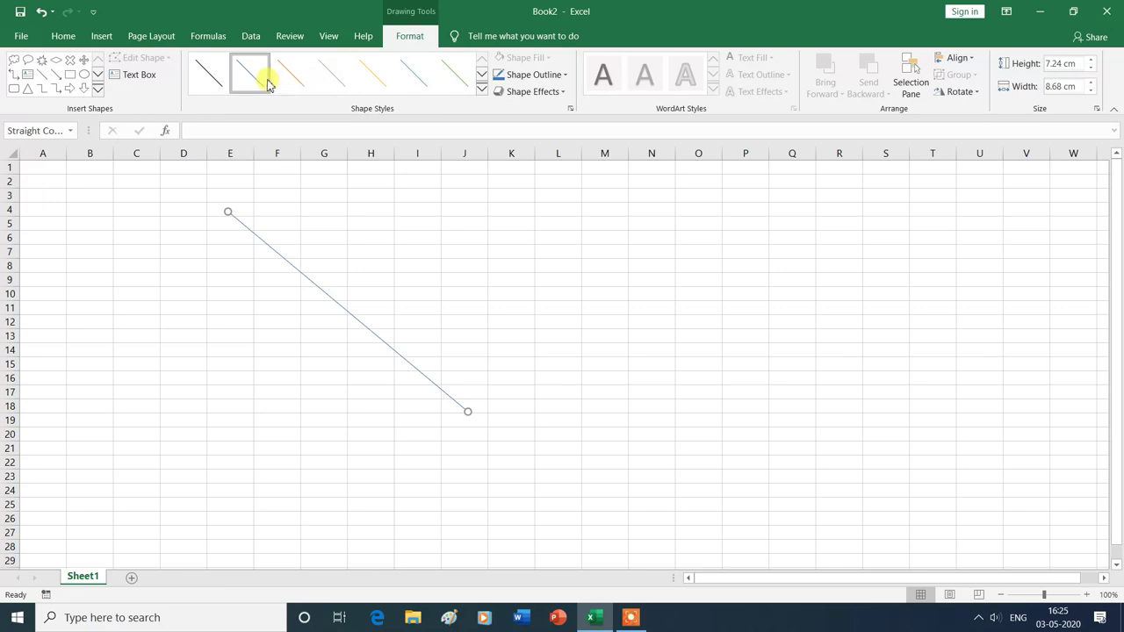
Apply the orange Intense Line - Accent 2 shape style to the diagonal line
left_click(482, 92)
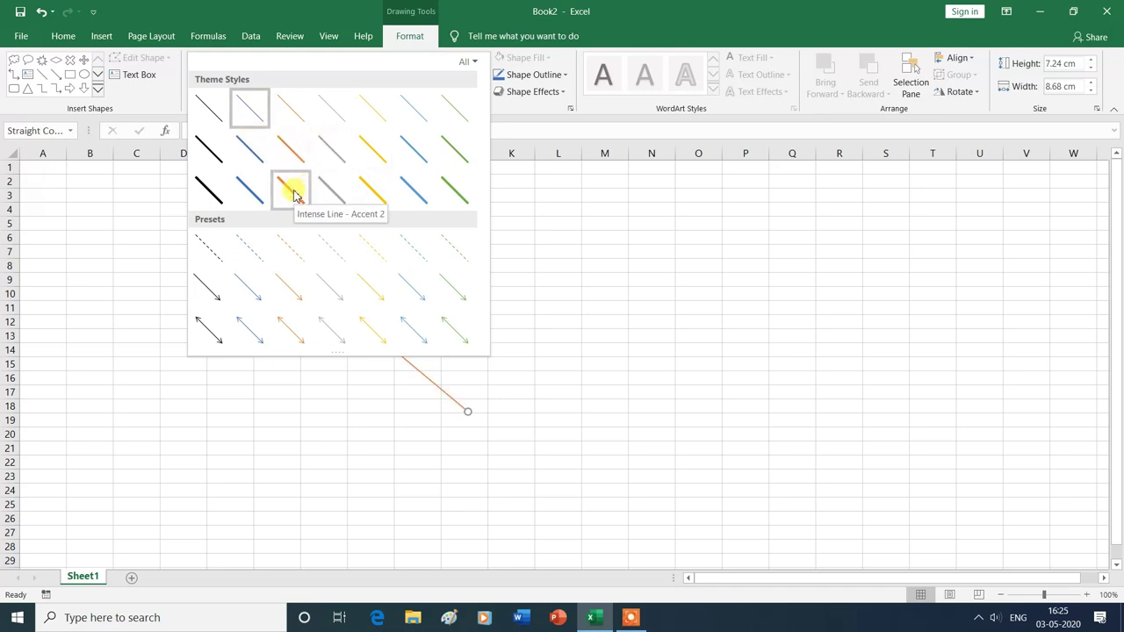
left_click(294, 193)
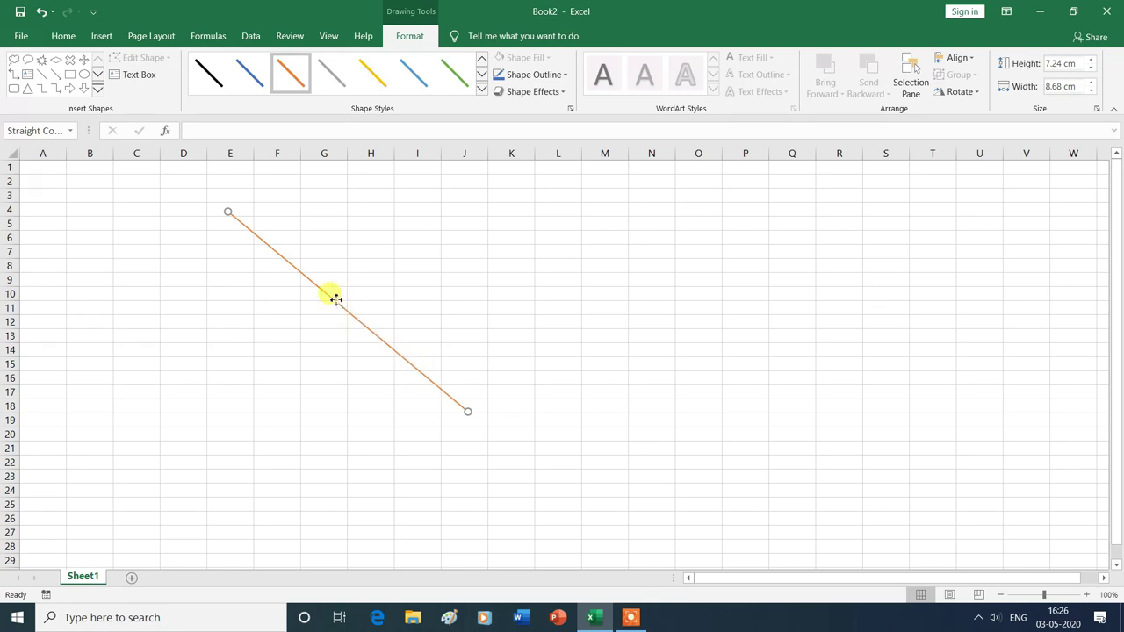
Drag the orange line and its endpoints around the sheet, then delete the line
left_click_drag(336, 300, 736, 330)
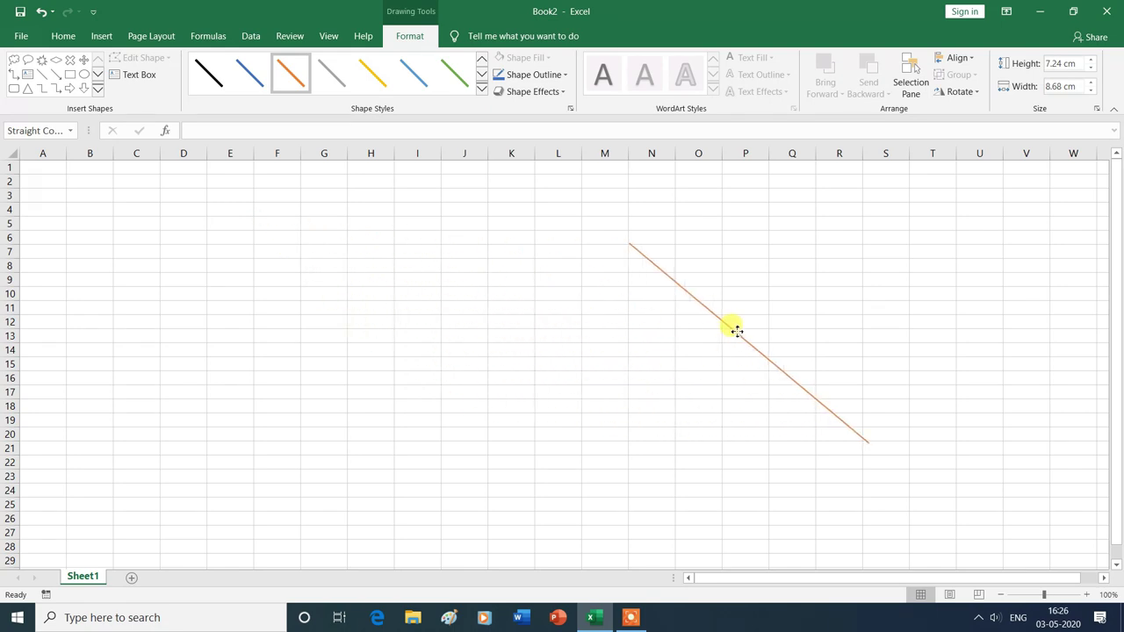
left_click_drag(735, 330, 299, 369)
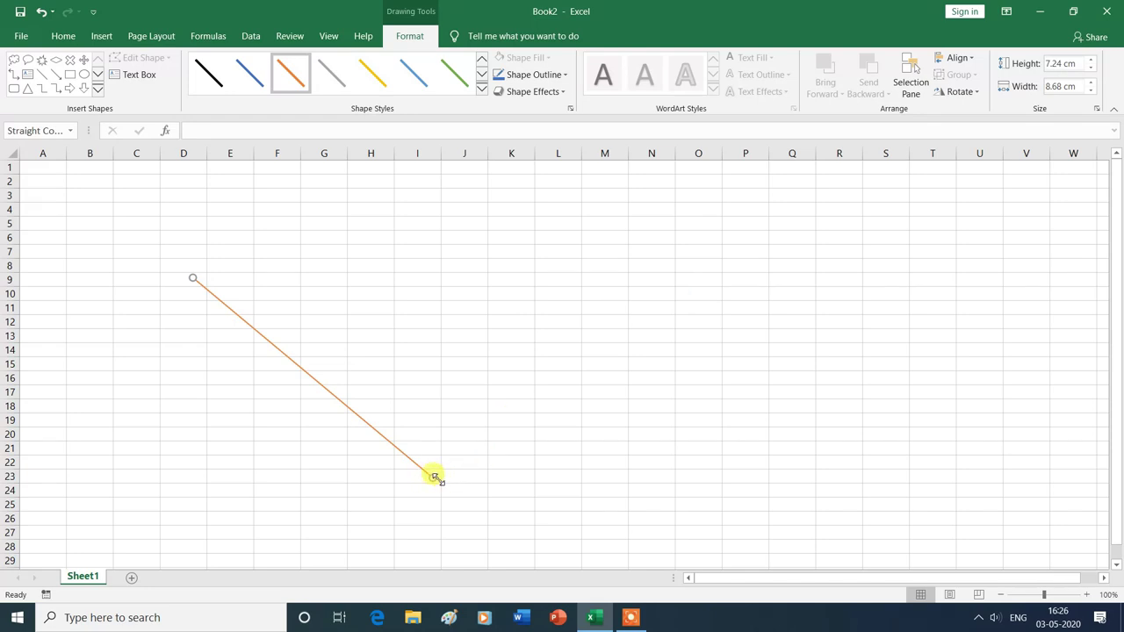
left_click_drag(439, 479, 78, 319)
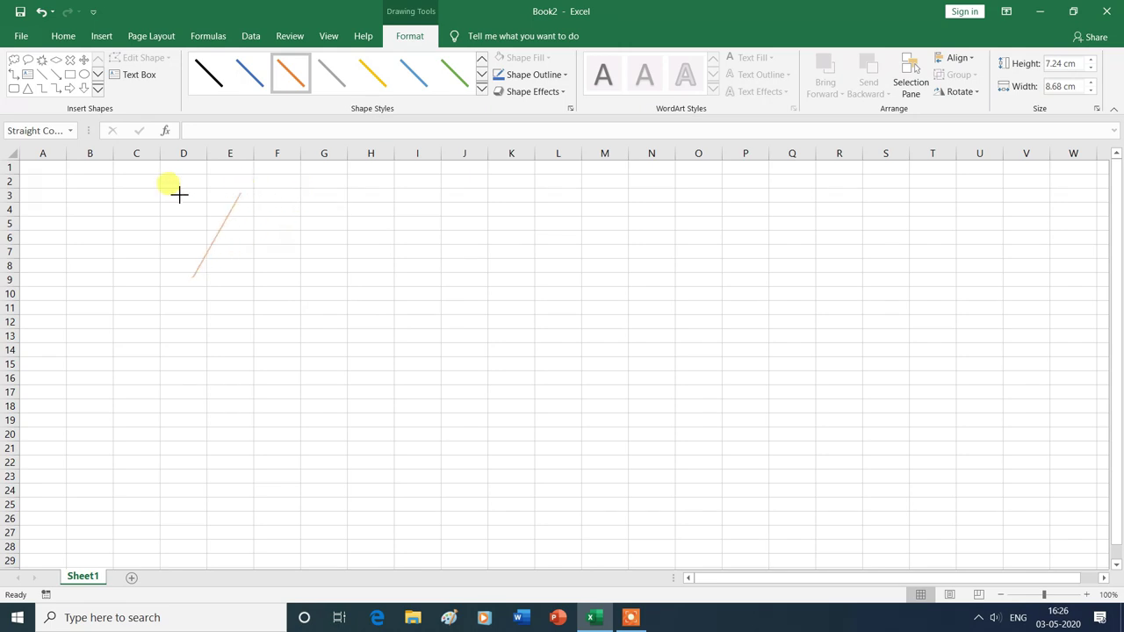
mouse_move(77, 319)
left_mouse_down()
mouse_move(969, 427)
mouse_move(1036, 454)
mouse_move(971, 462)
mouse_move(493, 353)
left_mouse_up()
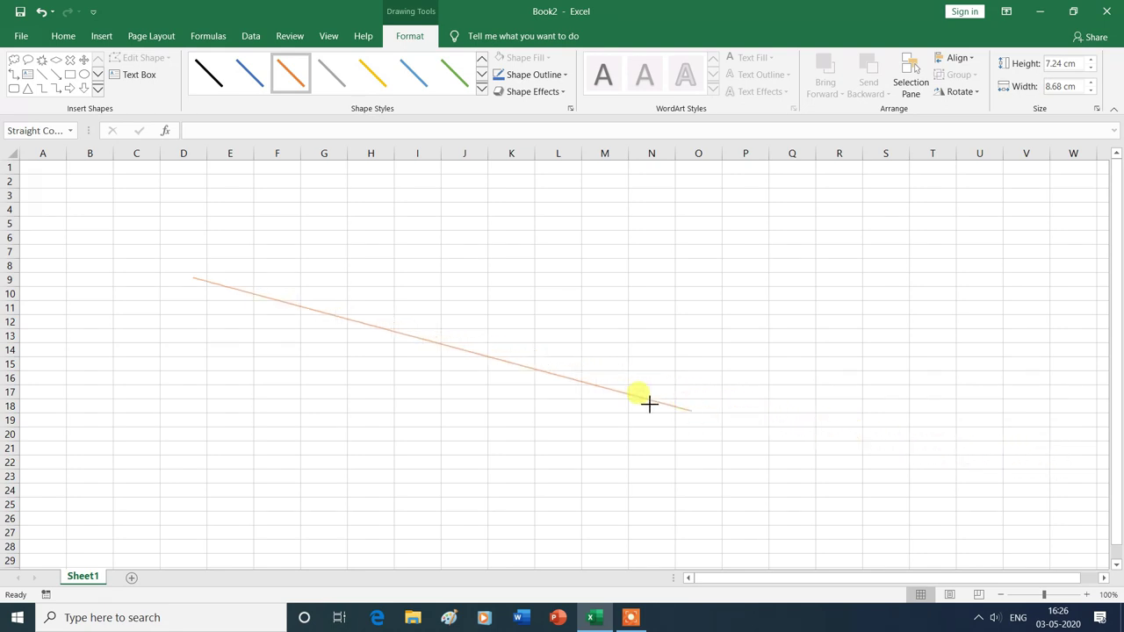
left_click_drag(492, 353, 423, 338)
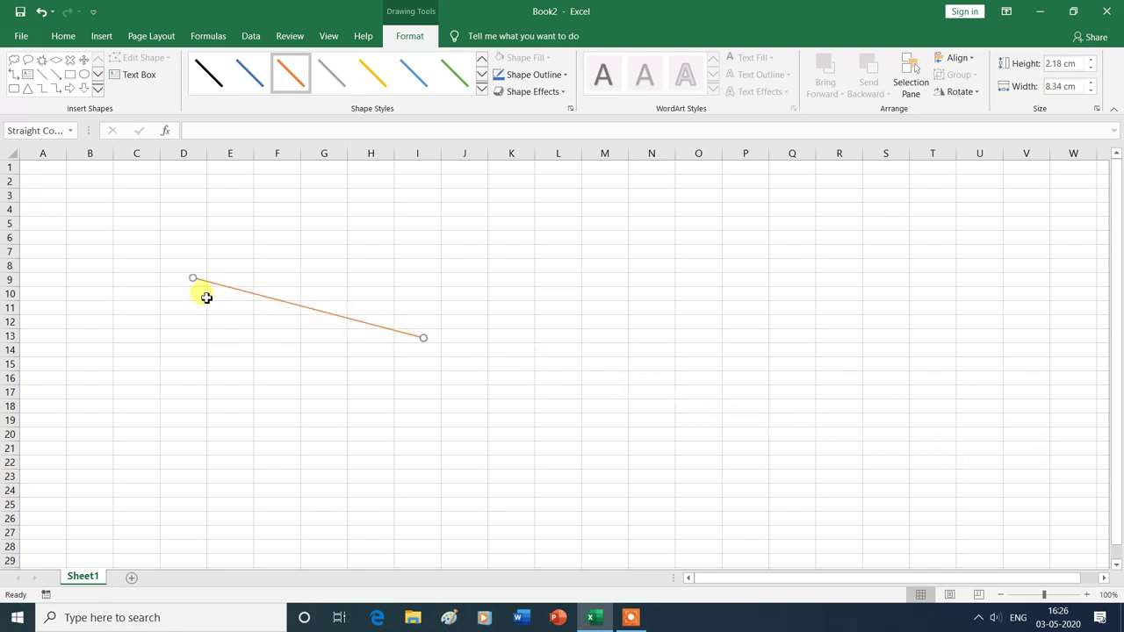
left_click_drag(194, 282, 440, 216)
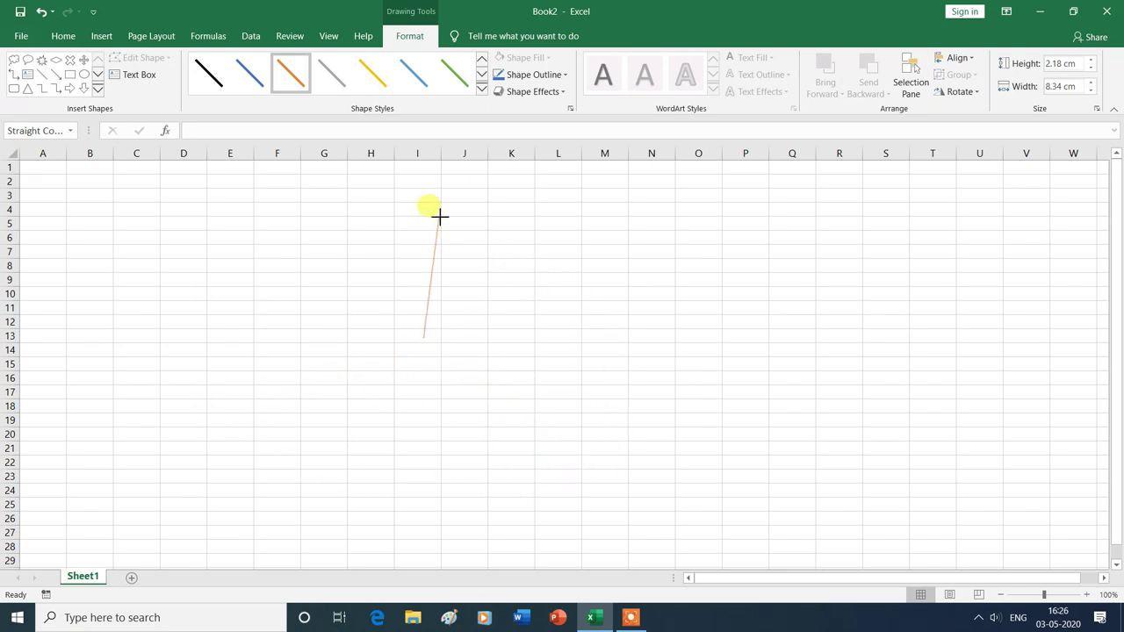
left_click_drag(440, 217, 589, 463)
key("ctrl+z")
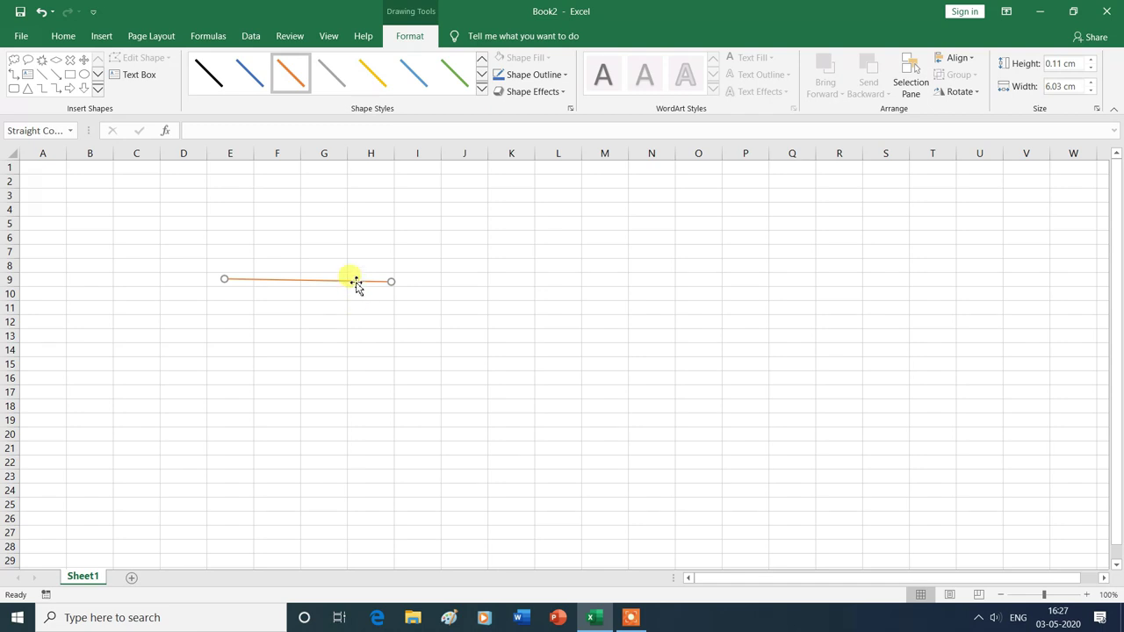
key("Delete")
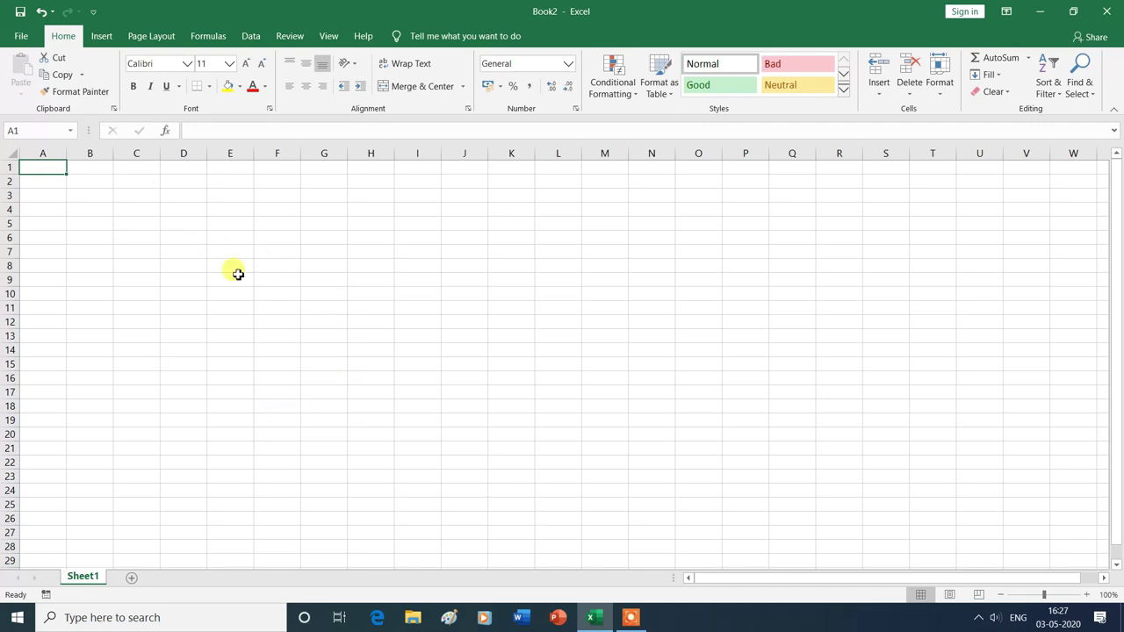
Draw a blue Rectangle shape from about E8 to K18 using Insert > Shapes
left_click(101, 36)
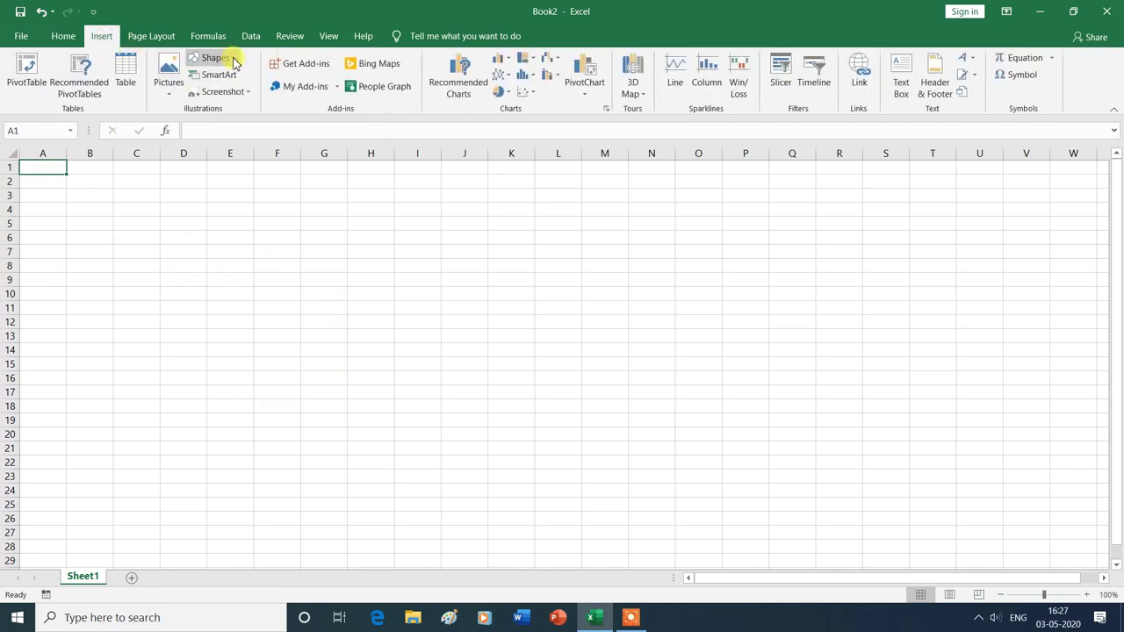
left_click(229, 58)
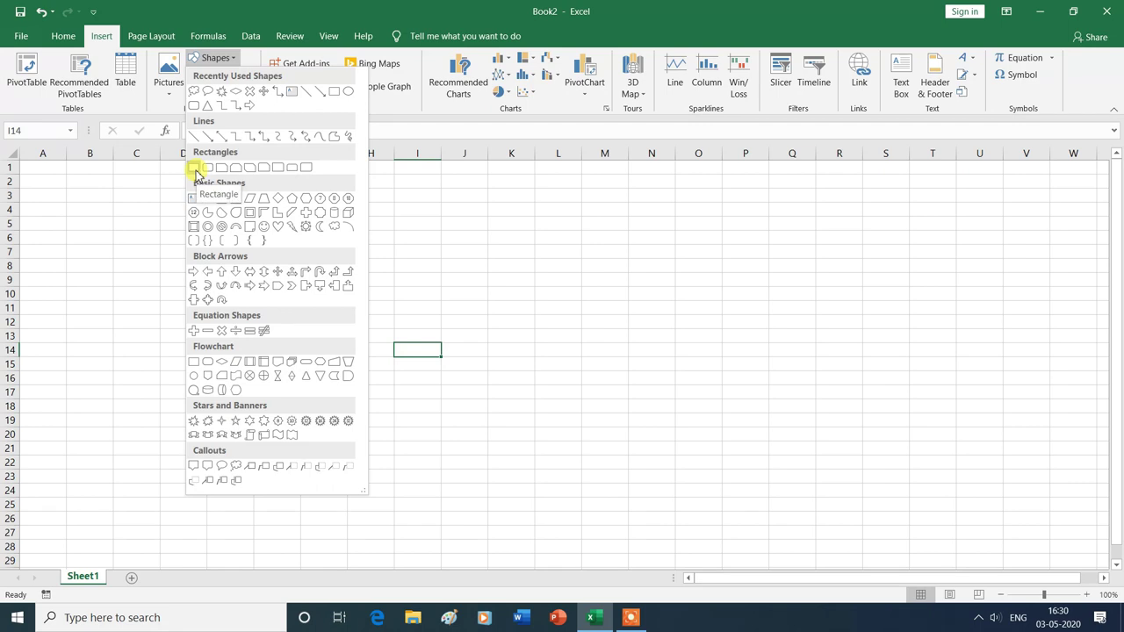
left_click(195, 168)
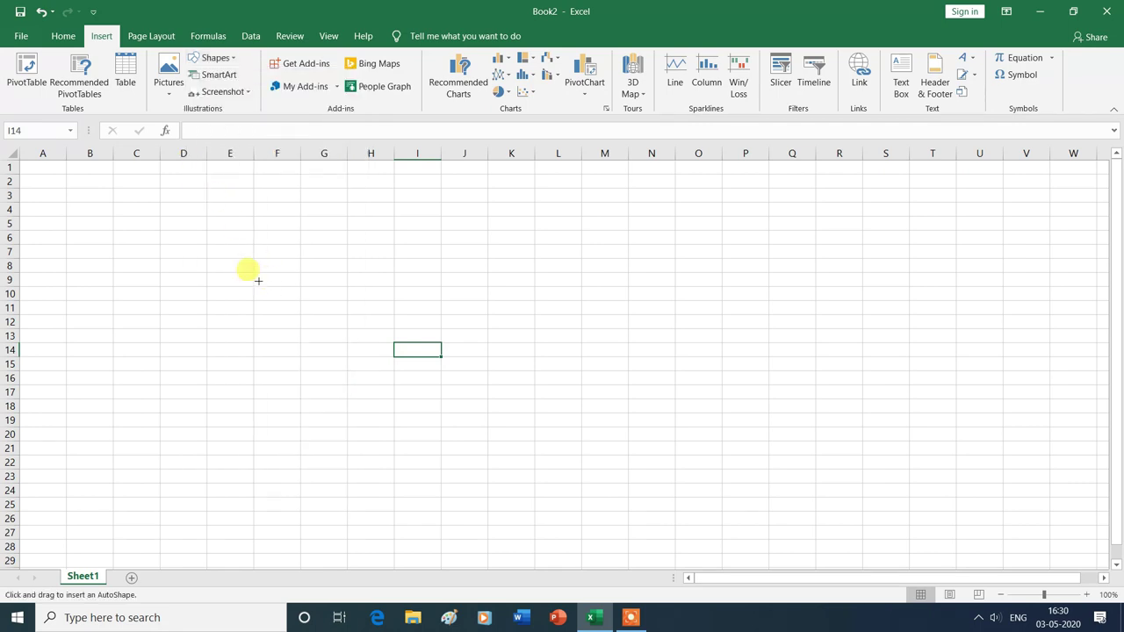
mouse_move(232, 264)
left_mouse_down()
mouse_move(354, 355)
mouse_move(532, 409)
left_mouse_up()
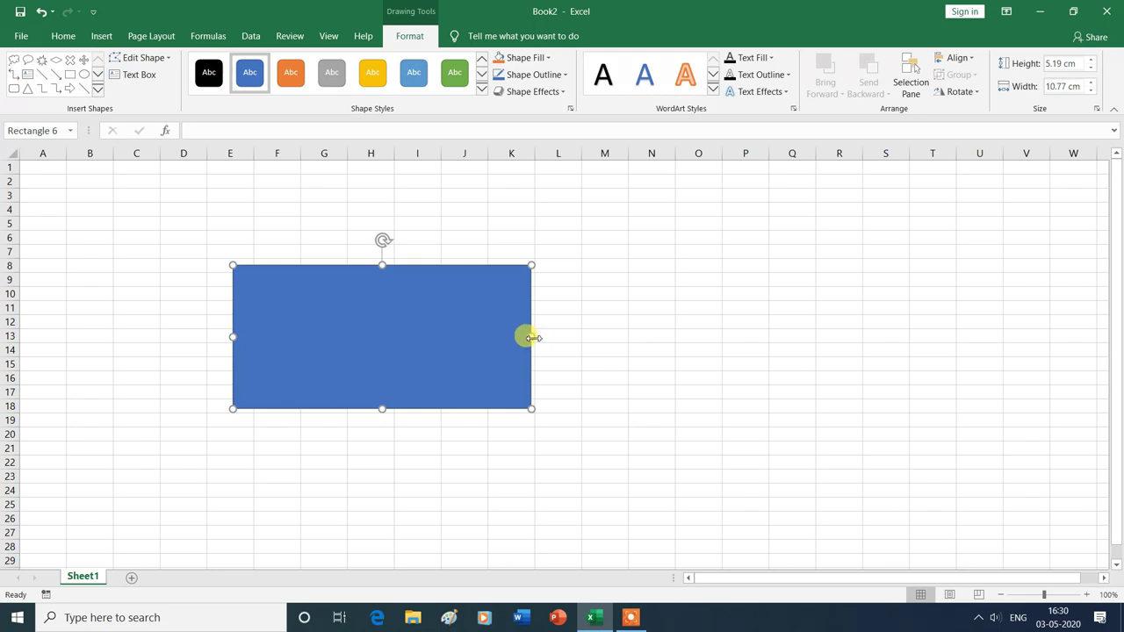
Resize the rectangle to 13.99 cm wide, spanning columns E–M and rows 7–22
left_click_drag(531, 336, 607, 338)
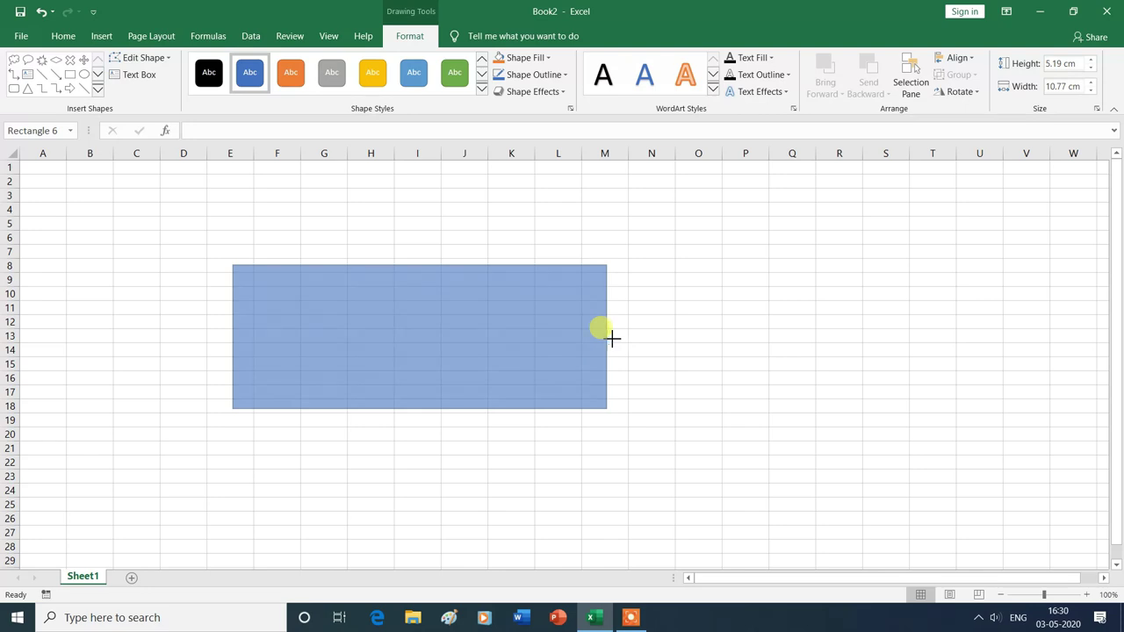
left_click_drag(607, 338, 620, 337)
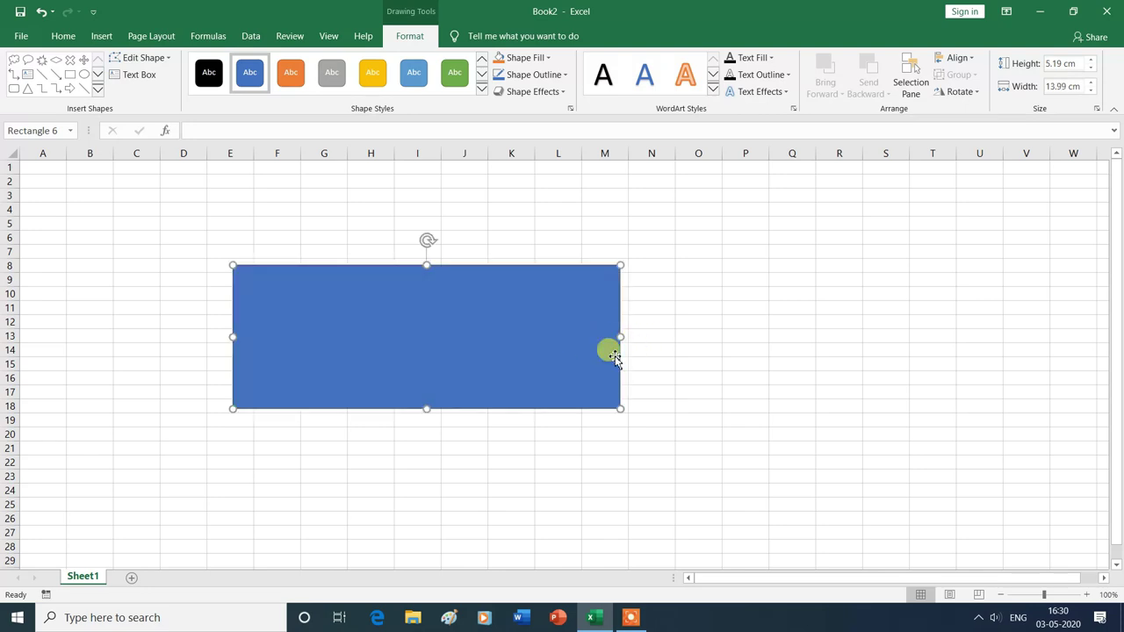
left_click_drag(427, 409, 434, 473)
left_click_drag(427, 263, 426, 242)
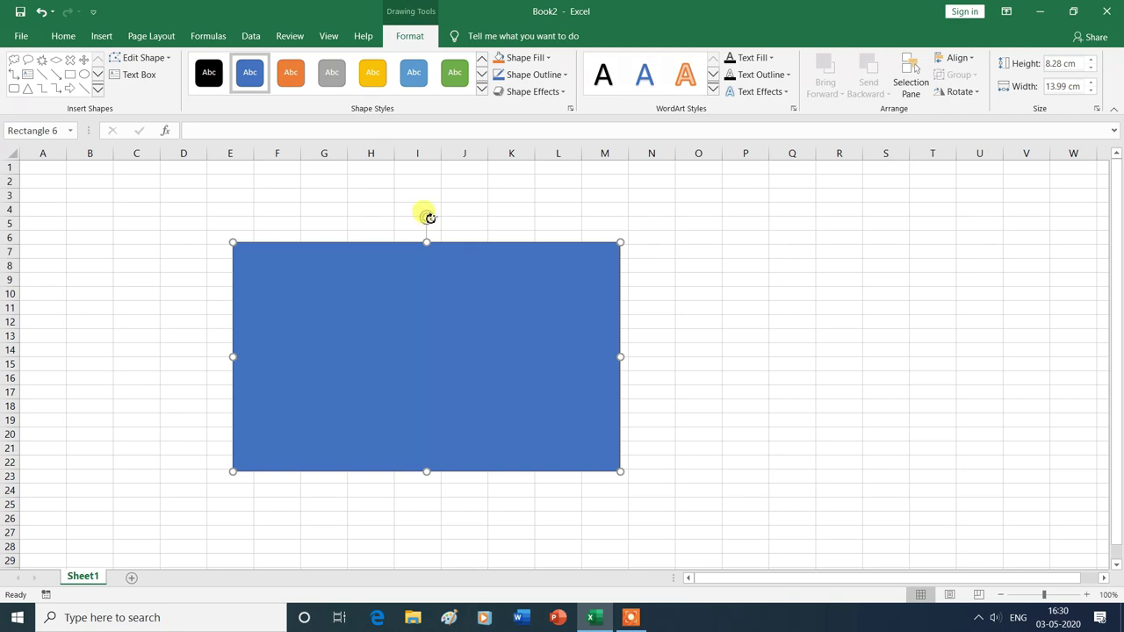
Rotate the rectangle to a few angles, including about 35 degrees, then level it again
mouse_move(428, 218)
left_mouse_down()
mouse_move(337, 259)
mouse_move(450, 314)
mouse_move(450, 394)
mouse_move(427, 400)
left_mouse_up()
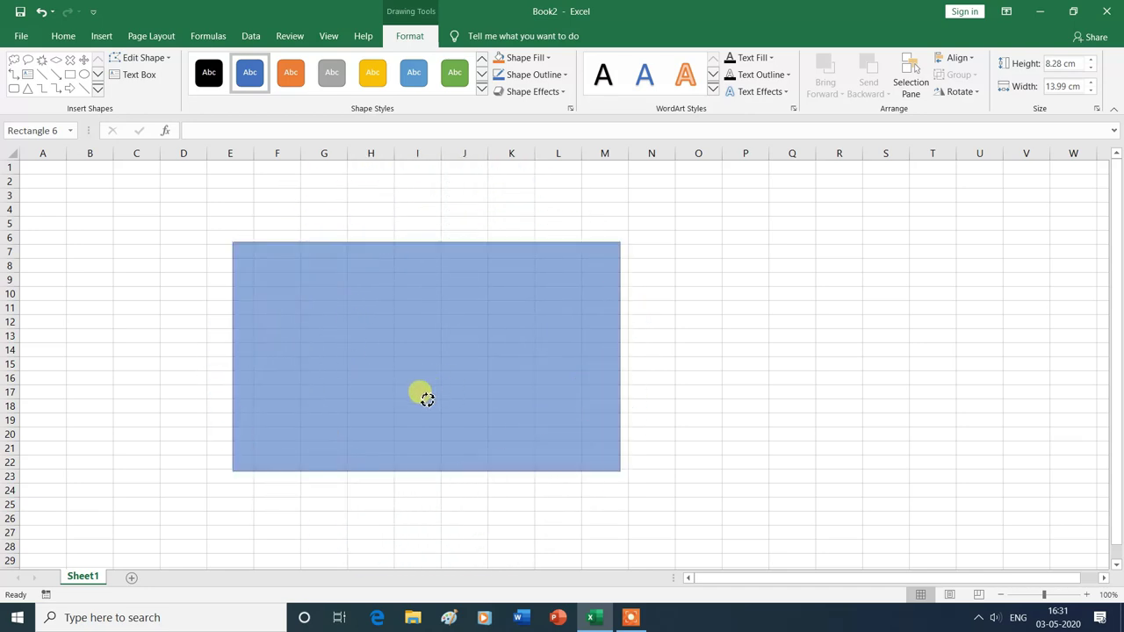
left_click_drag(426, 399, 442, 381)
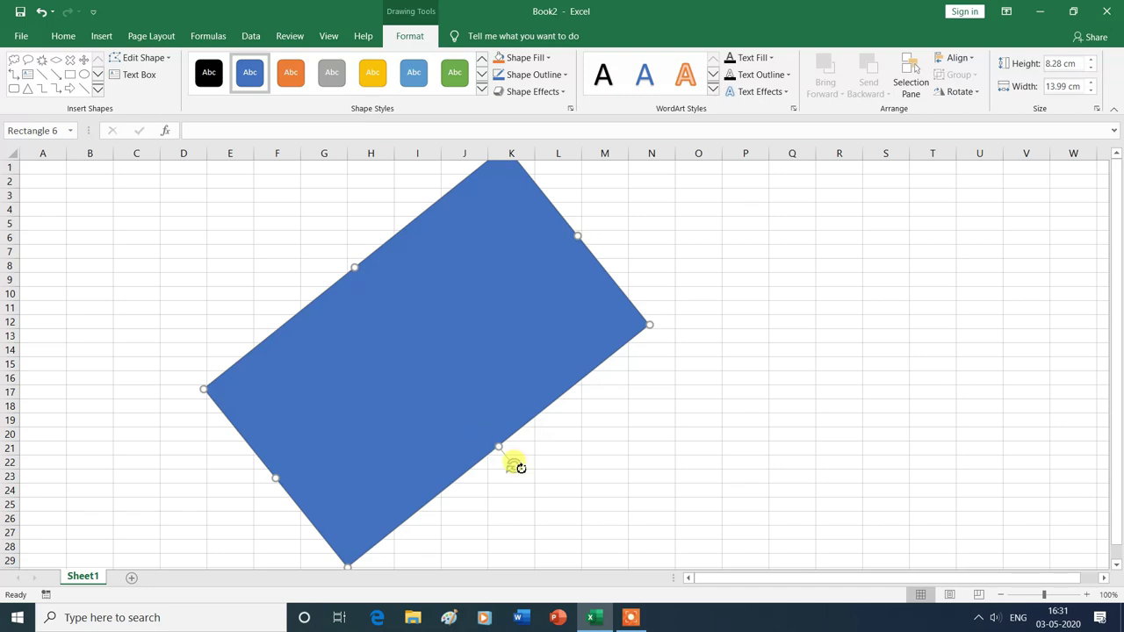
left_click_drag(514, 468, 448, 313)
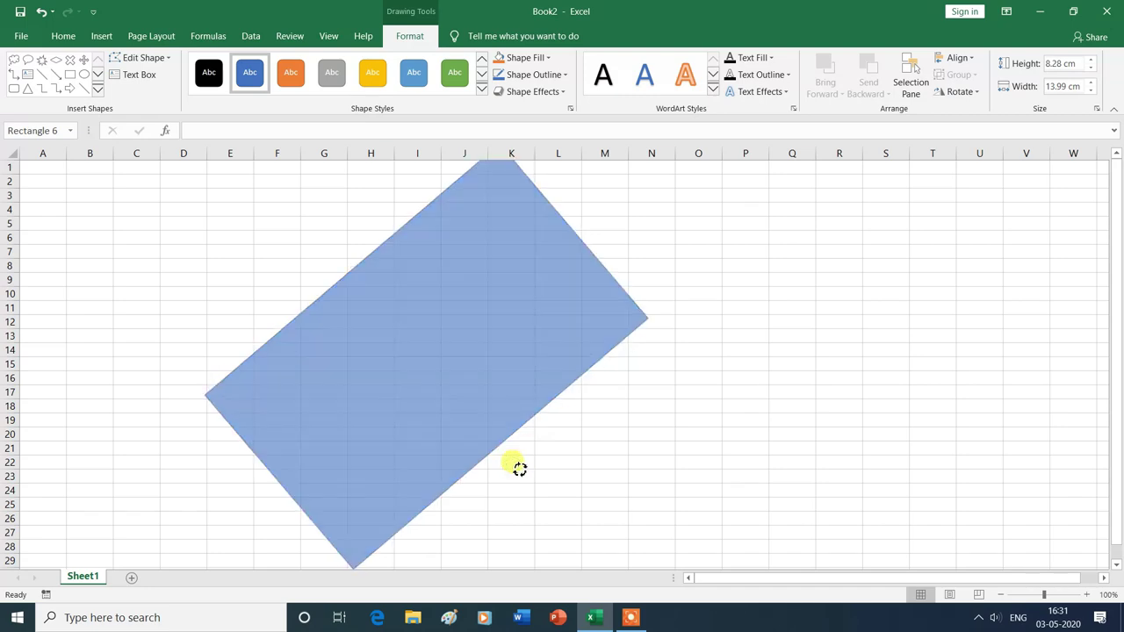
left_click_drag(447, 312, 425, 315)
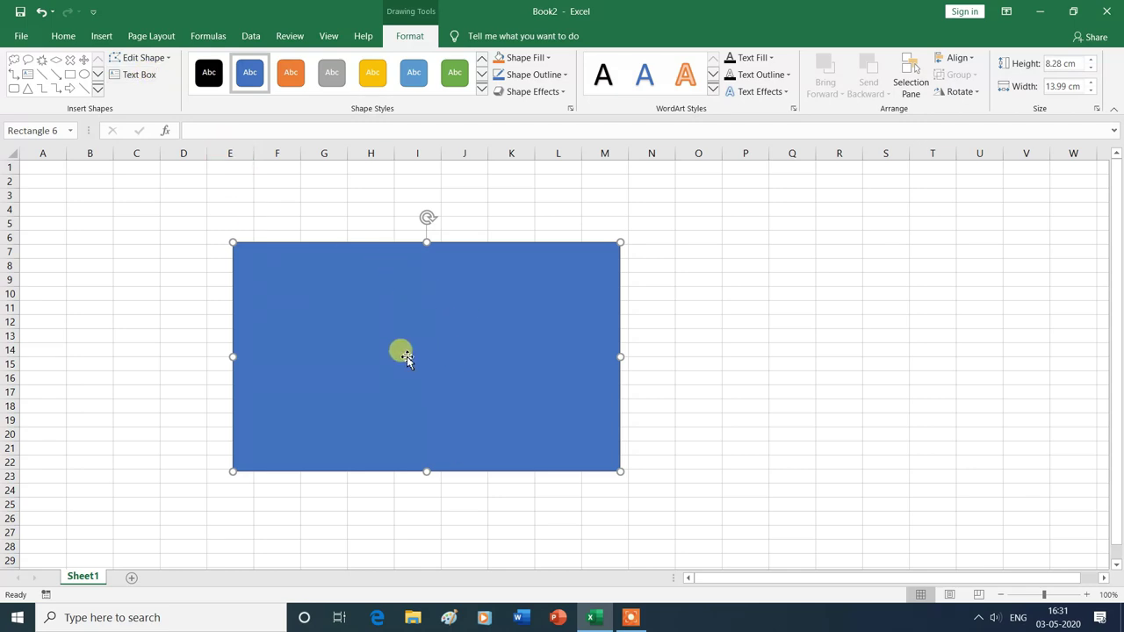
left_click(169, 59)
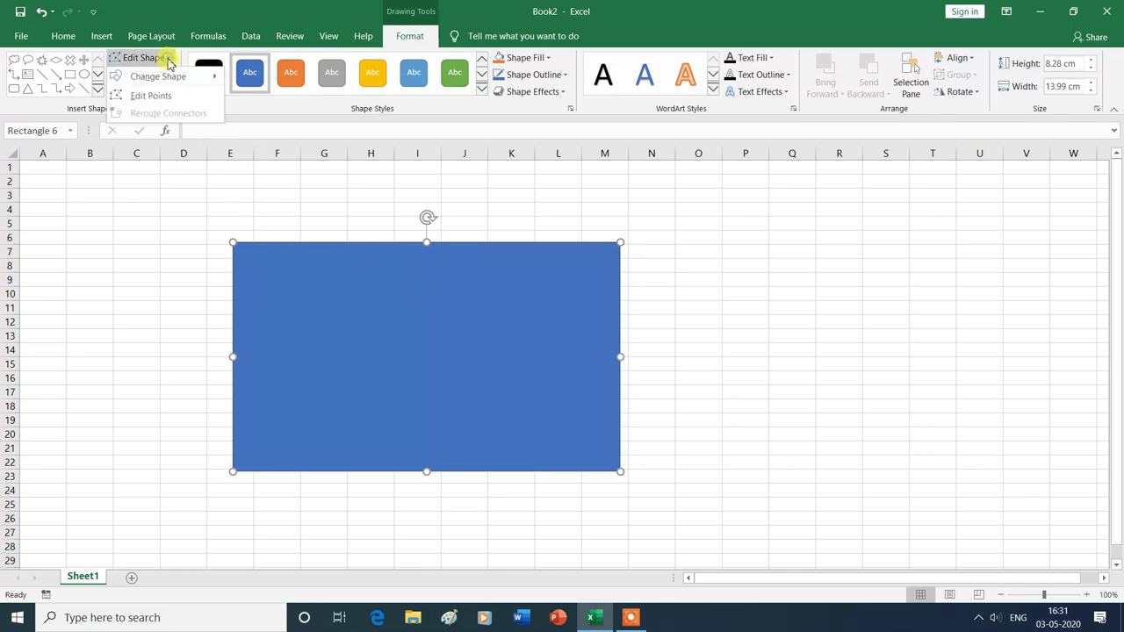
Change the rectangle's shape to Rectangle: Rounded Corners, keeping its 8.28 × 13.99 cm size
mouse_move(168, 79)
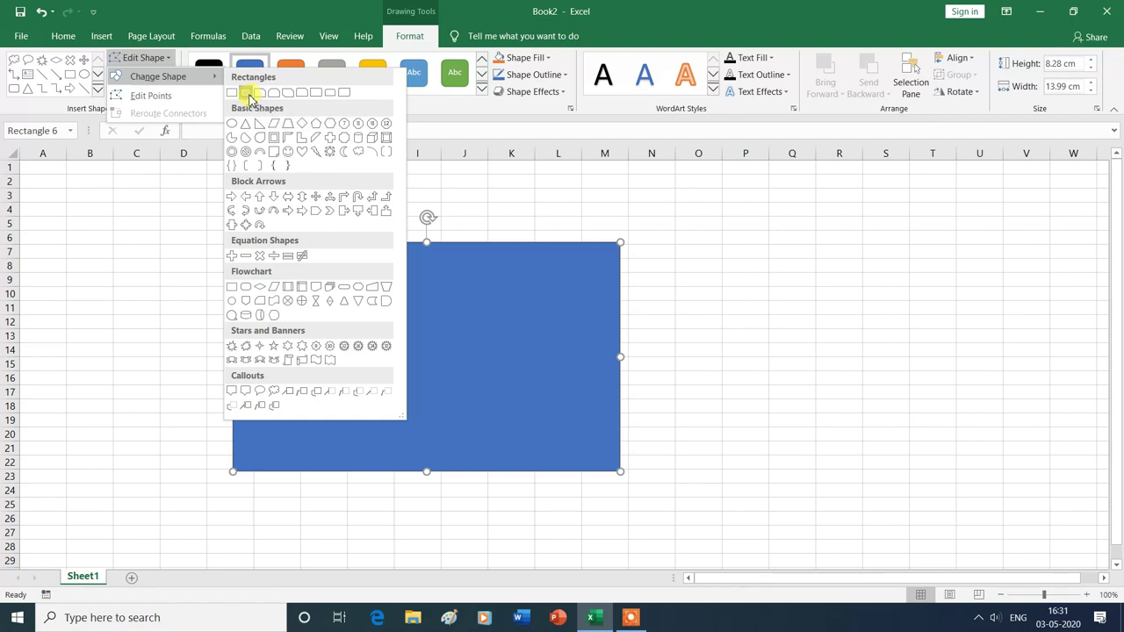
left_click(248, 93)
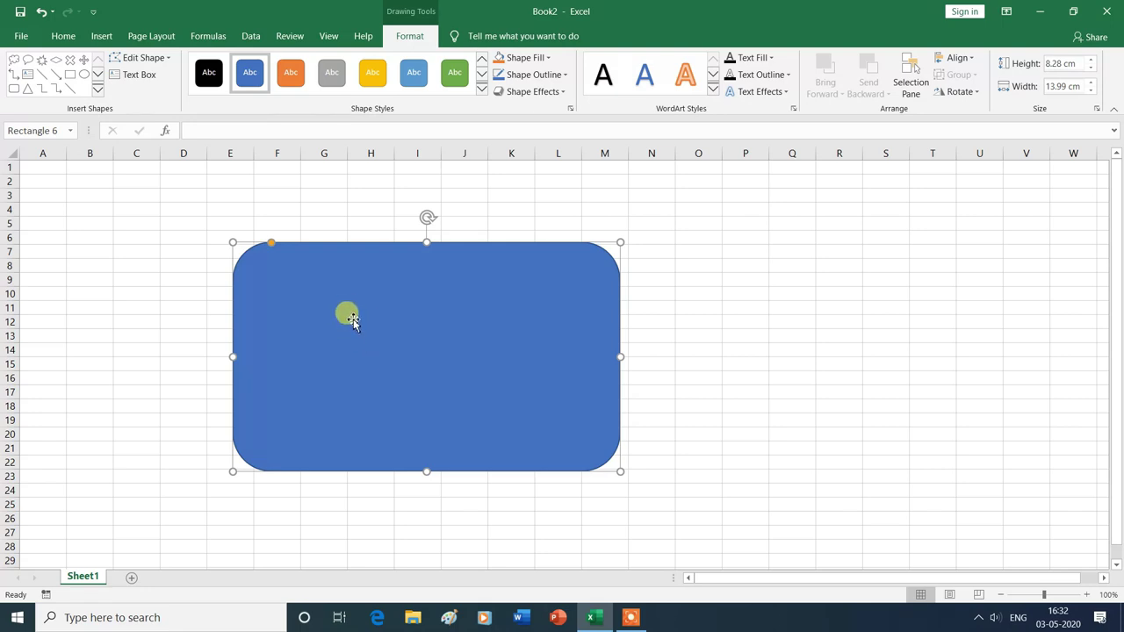
left_click(137, 76)
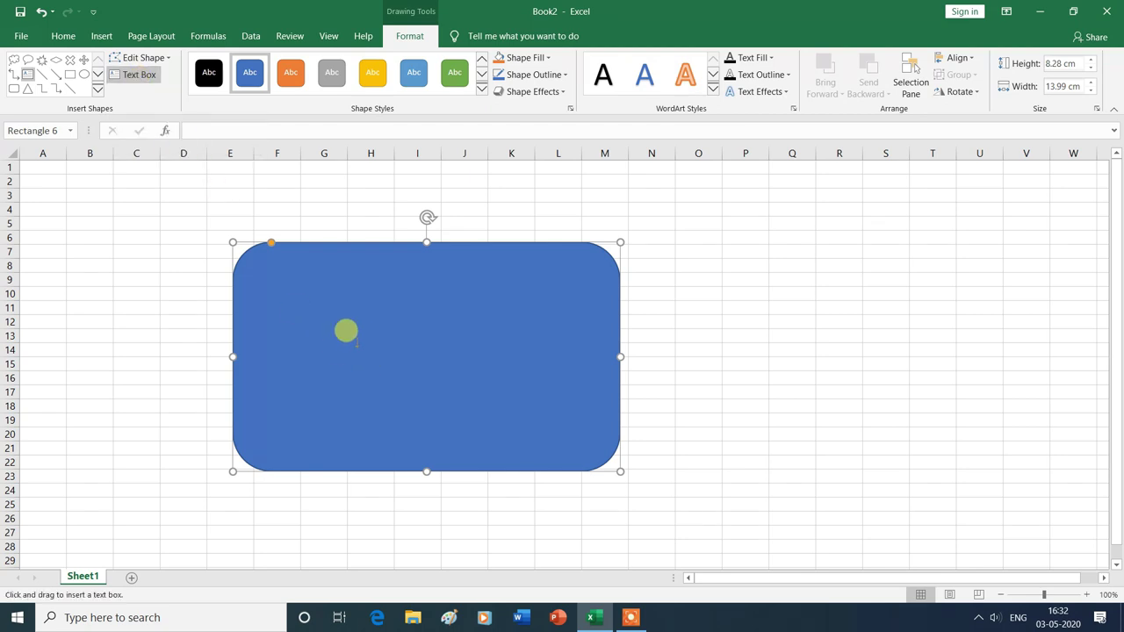
Type 'ysgyan tech' inside the rounded rectangle and select that text
left_click(379, 348)
type("sgyan tech")
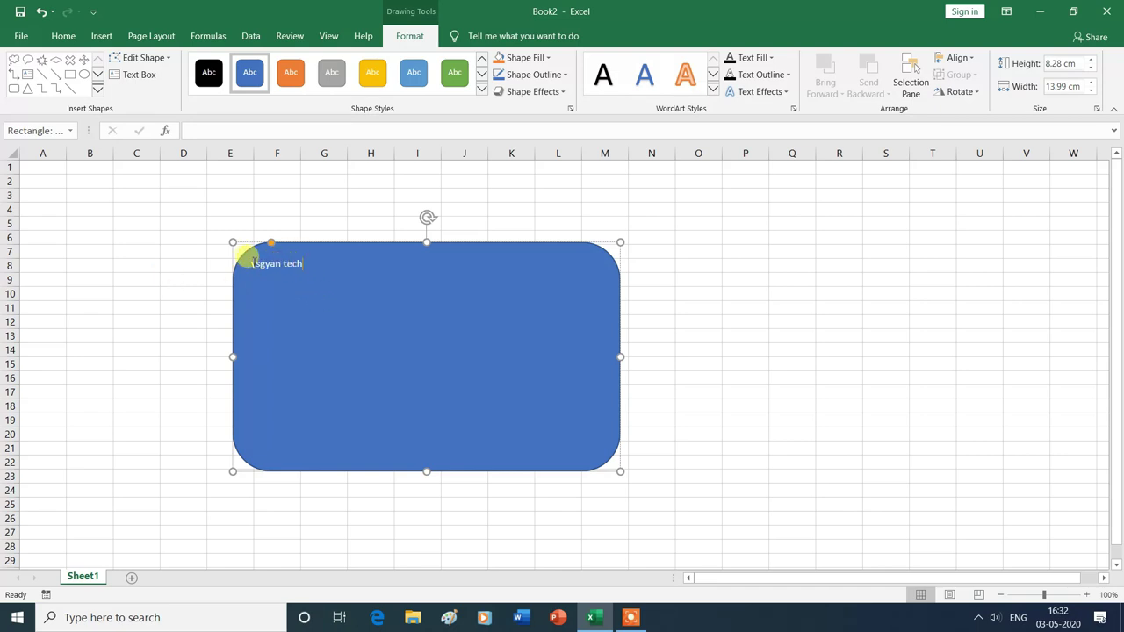
left_click_drag(248, 262, 304, 264)
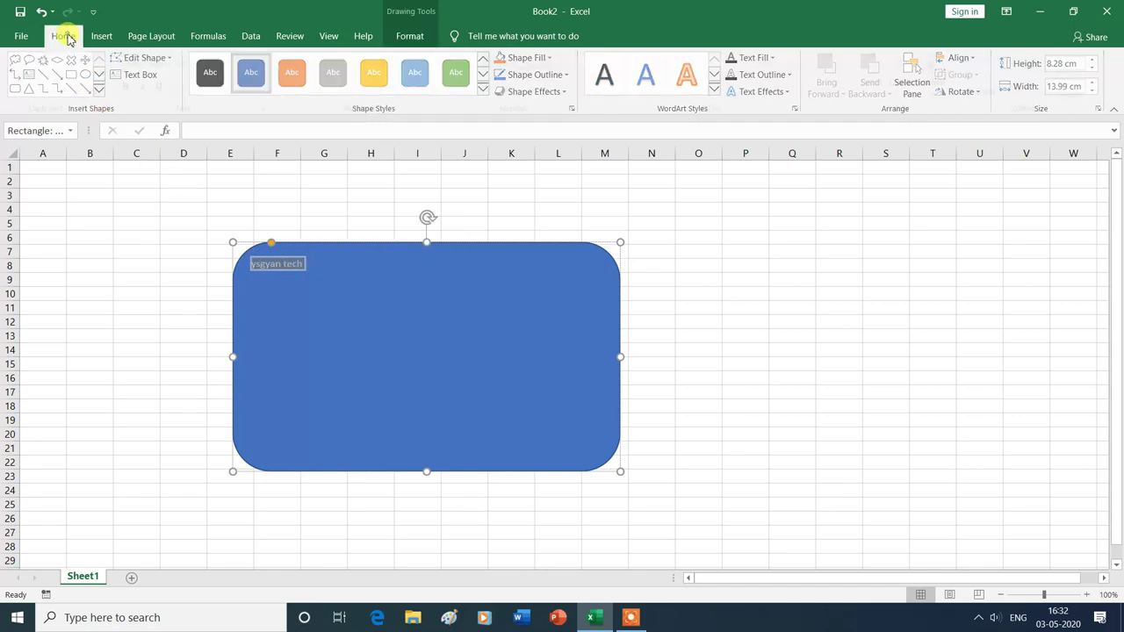
Make the 'ysgyan tech' text size 54 with Middle Align and Center alignment
left_click(63, 36)
left_click(228, 65)
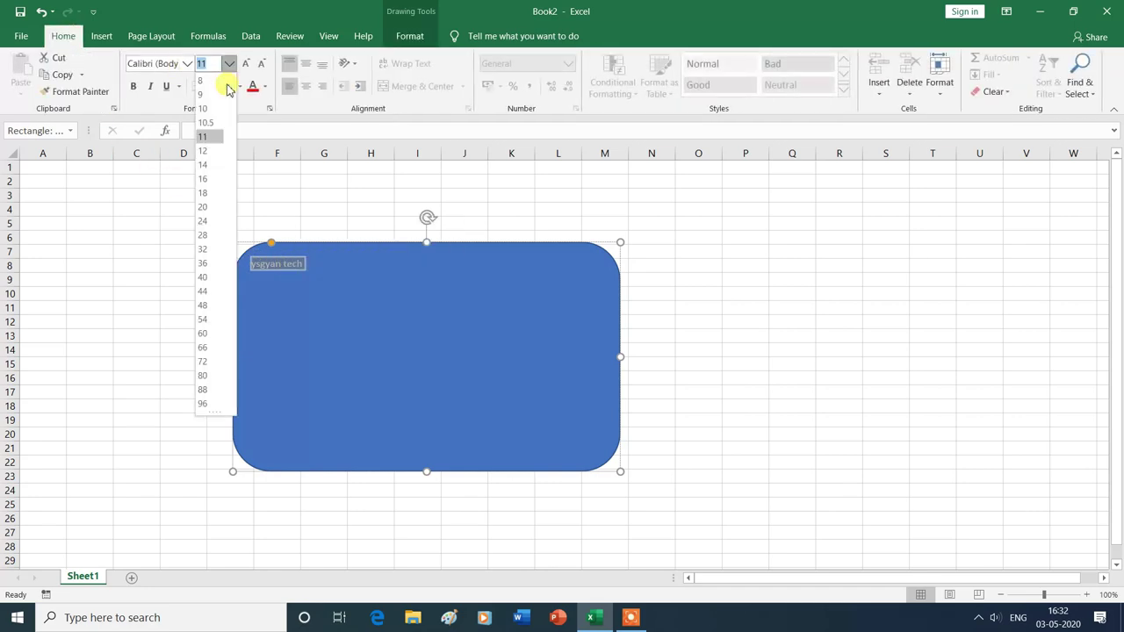
left_click(208, 319)
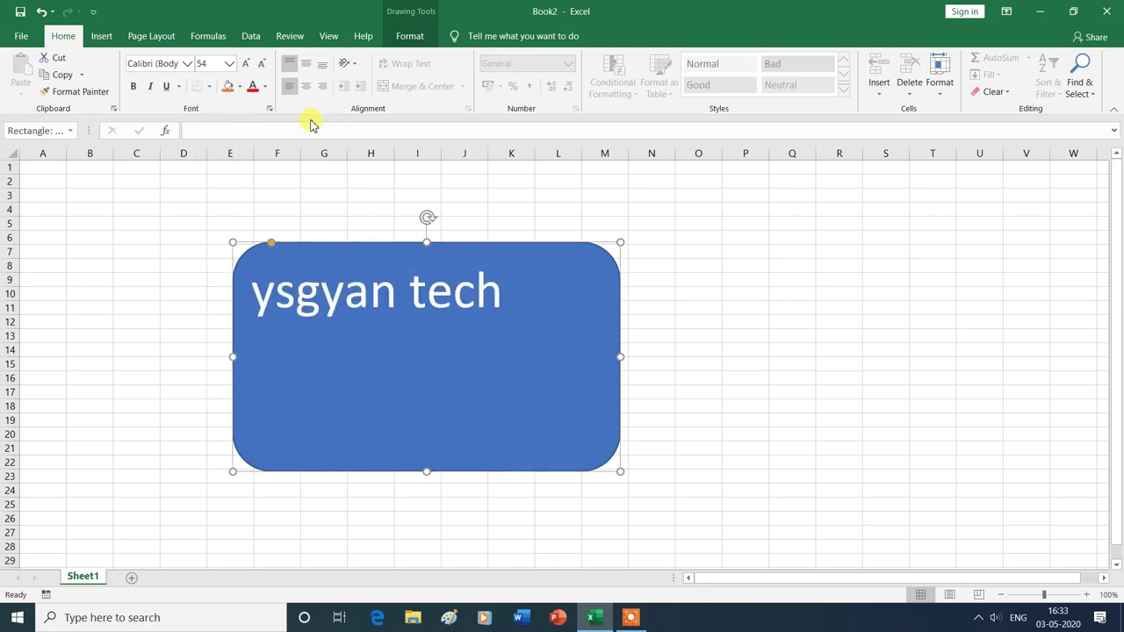
left_click_drag(252, 287, 461, 296)
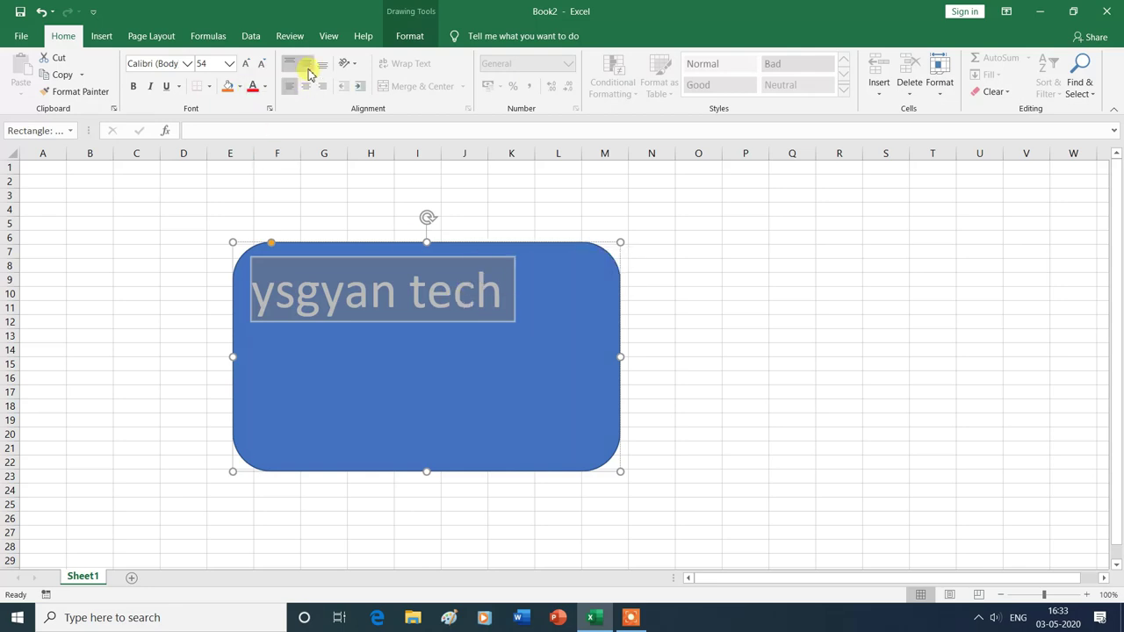
left_click(308, 68)
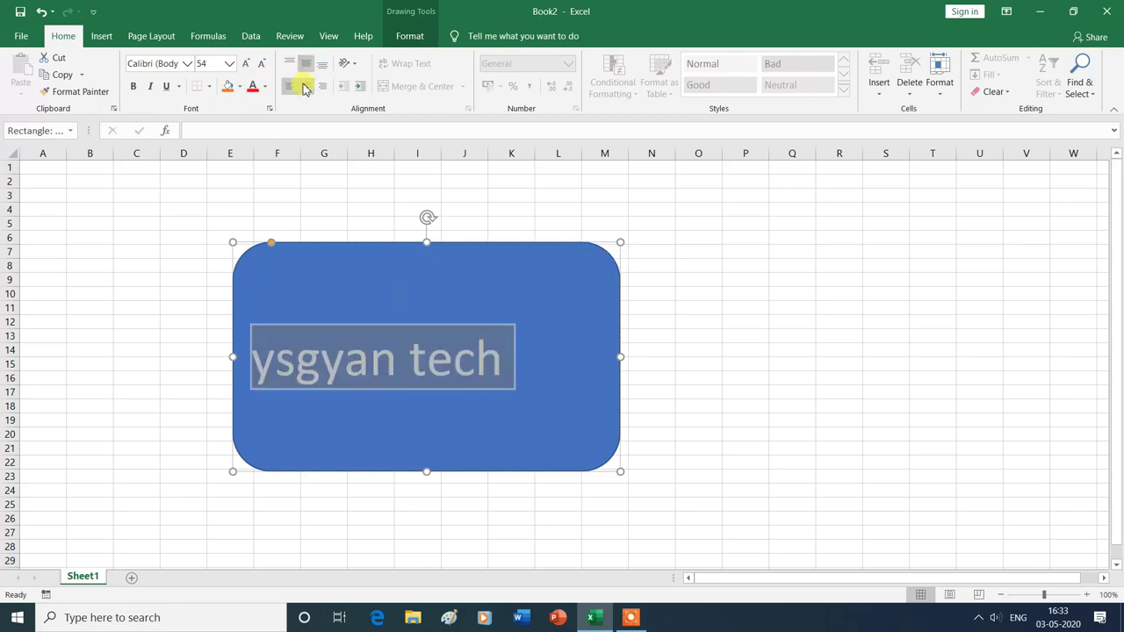
left_click(303, 88)
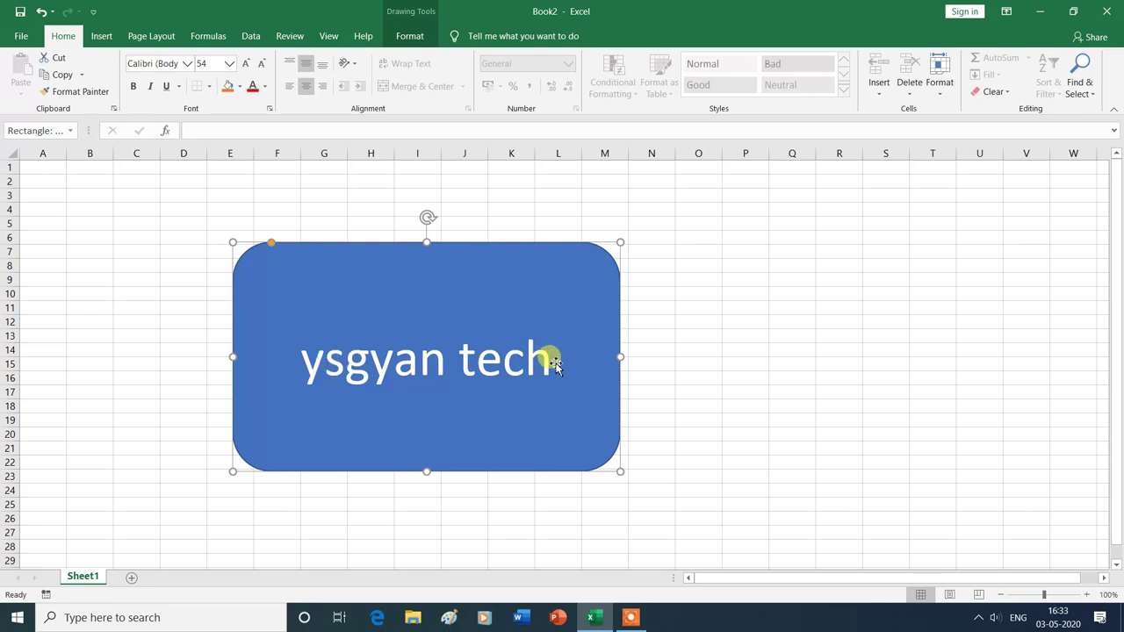
Apply the orange Subtle Effect shape style and move the shape toward the sheet's left edge
left_click(416, 41)
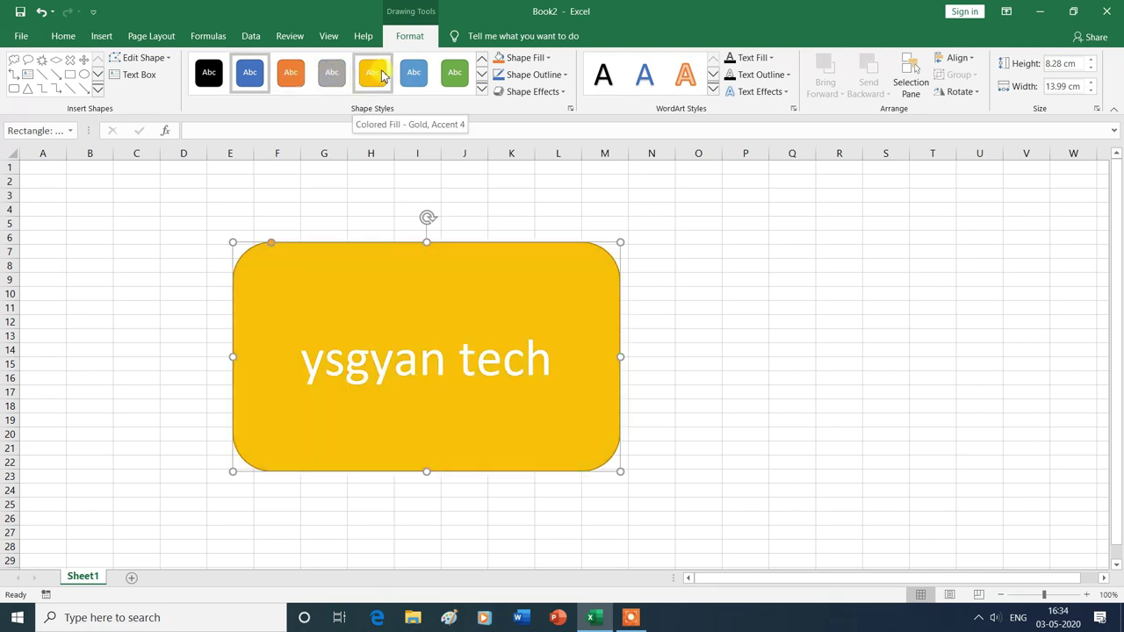
left_click(481, 91)
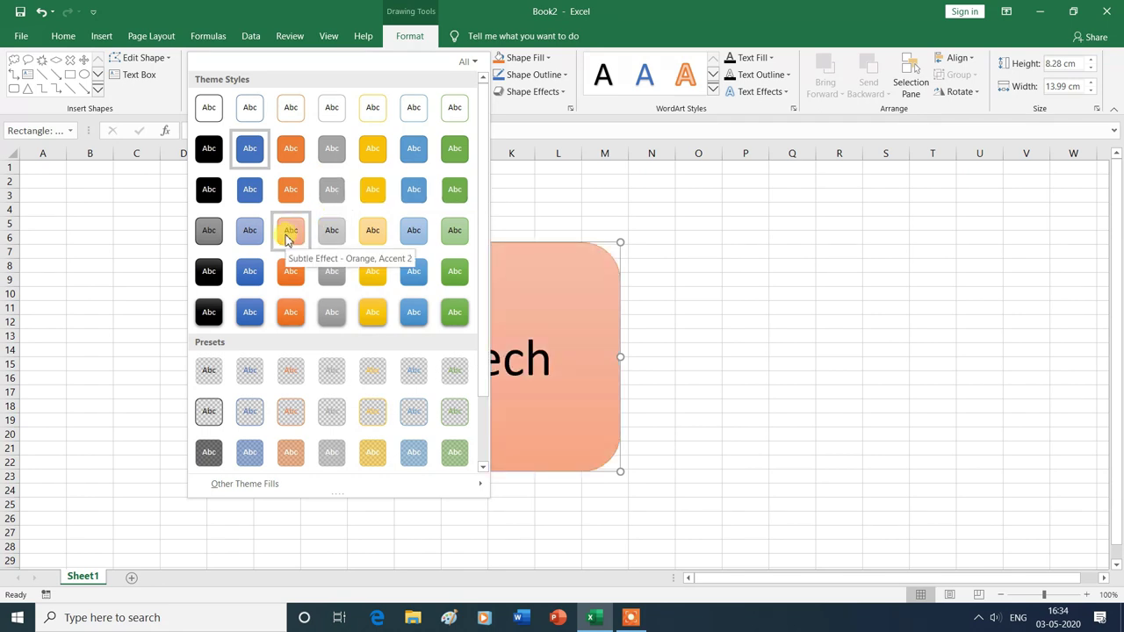
left_click(288, 235)
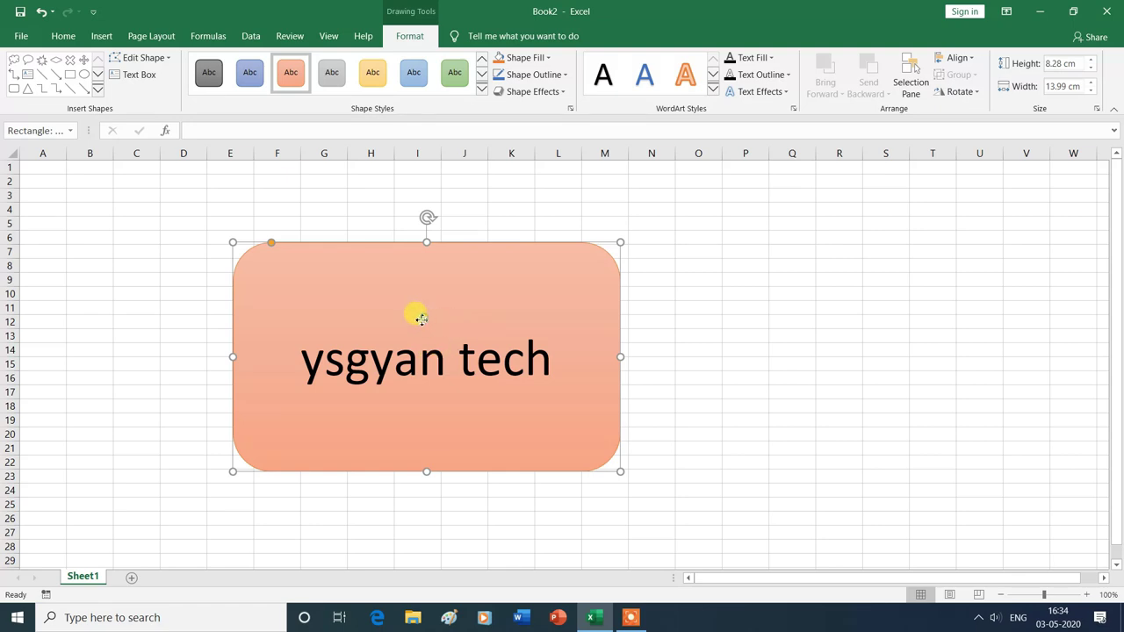
left_click_drag(420, 318, 285, 292)
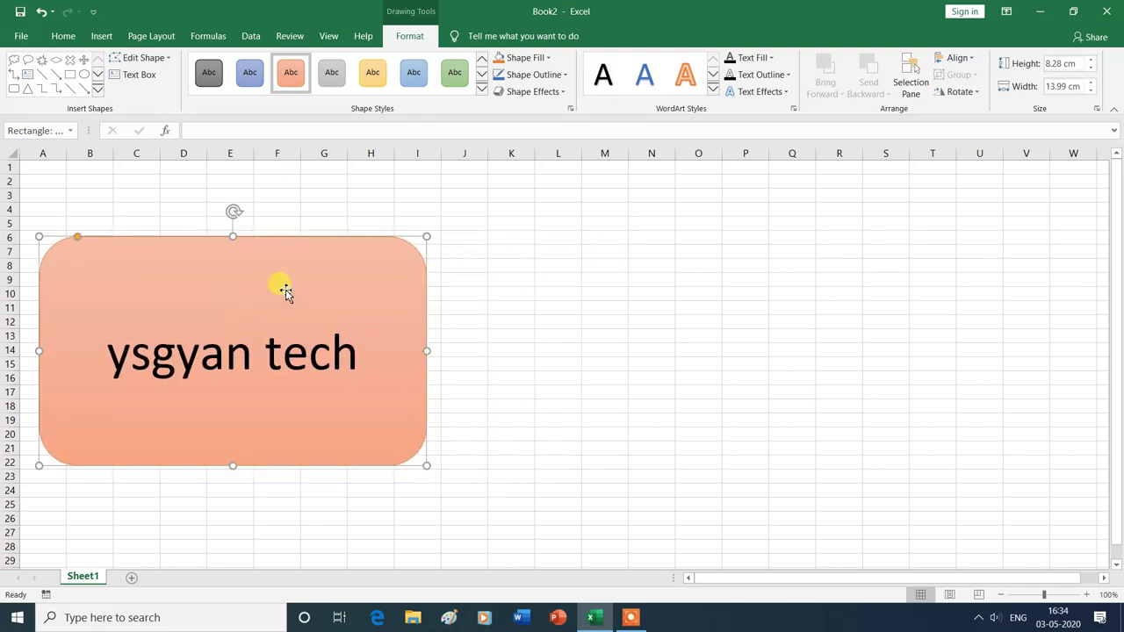
Fill the rounded rectangle with Light Green
left_click(549, 63)
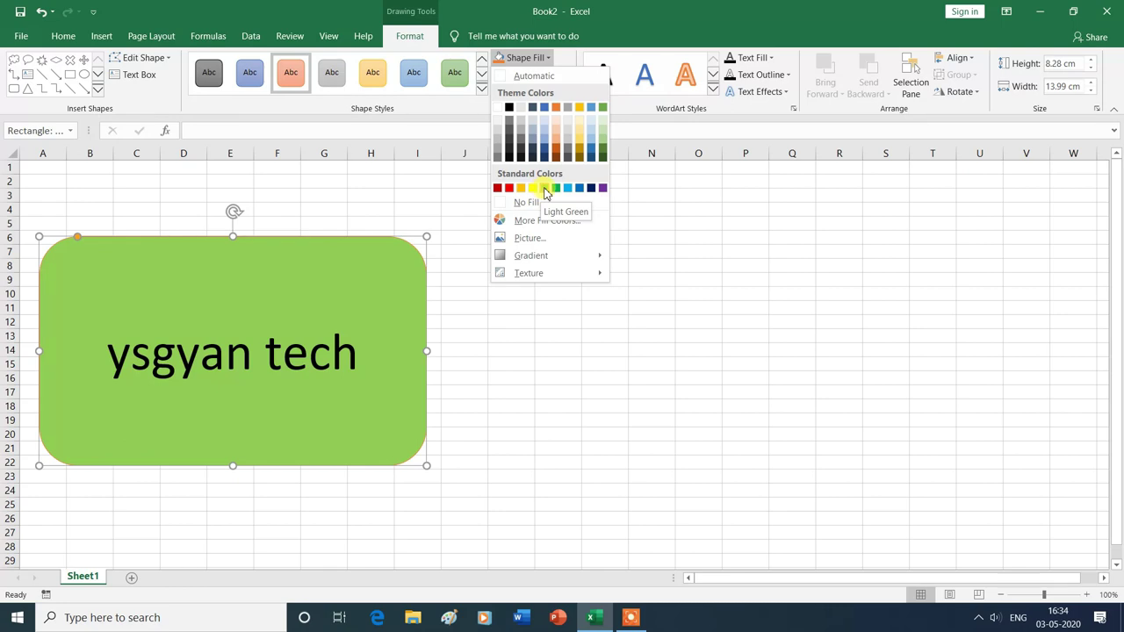
left_click(545, 188)
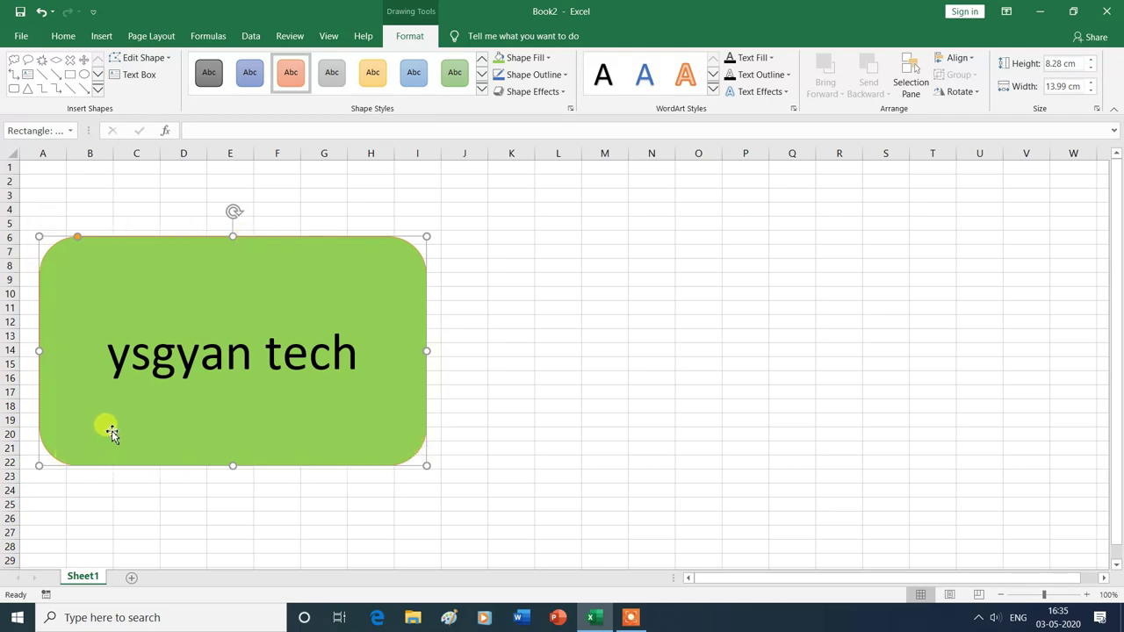
left_click(566, 75)
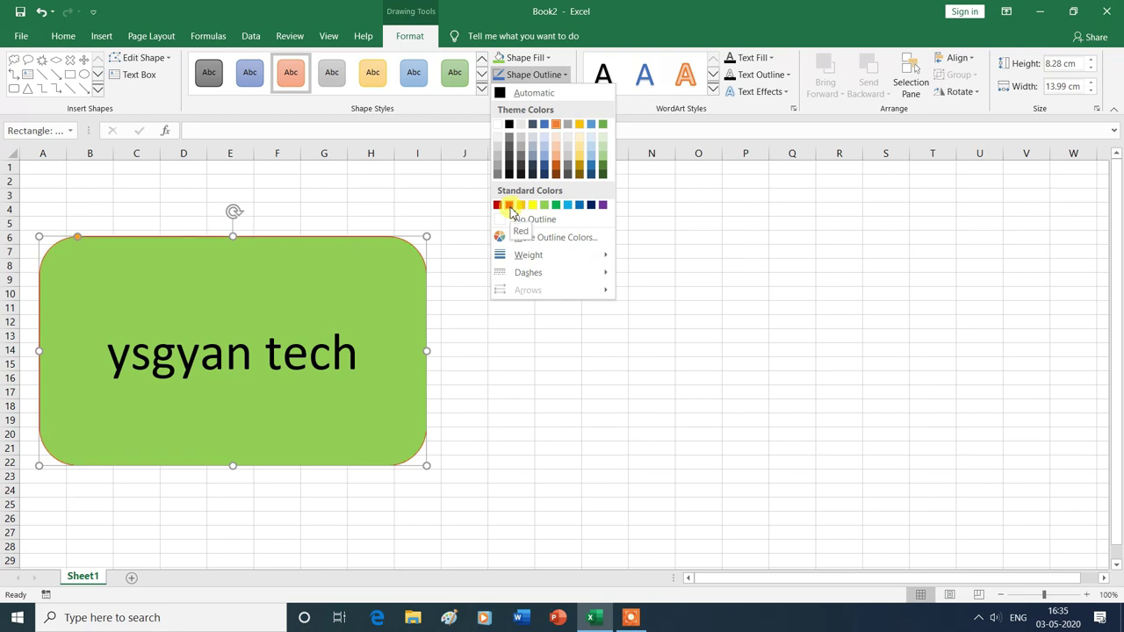
Give the light green rectangle a red outline and a second-row preset effect with soft shadow
left_click(510, 209)
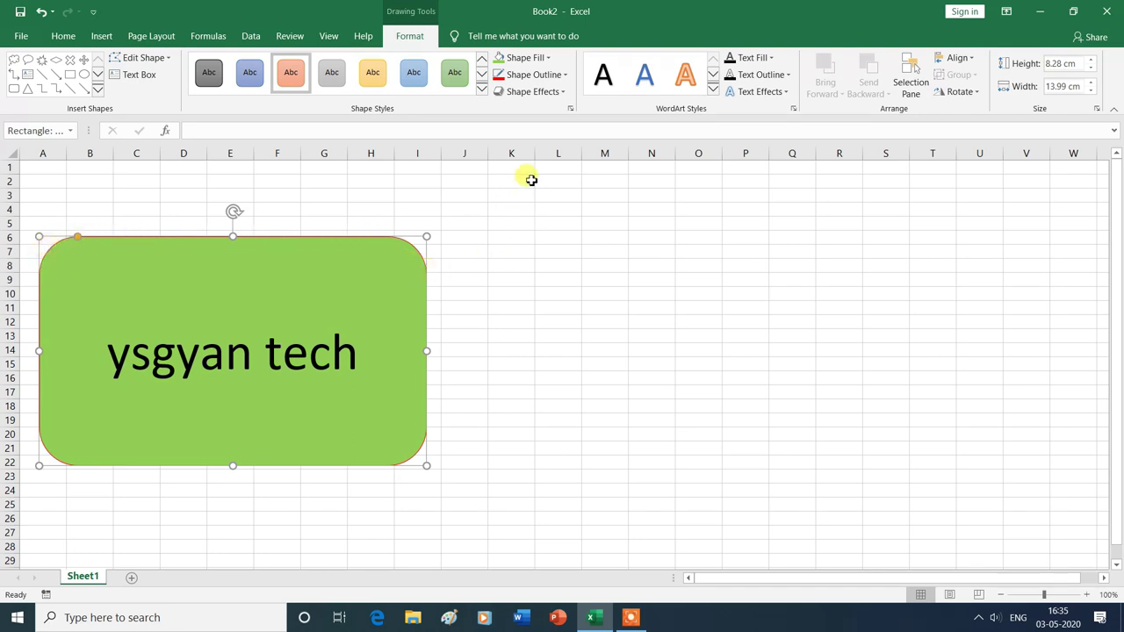
left_click(565, 96)
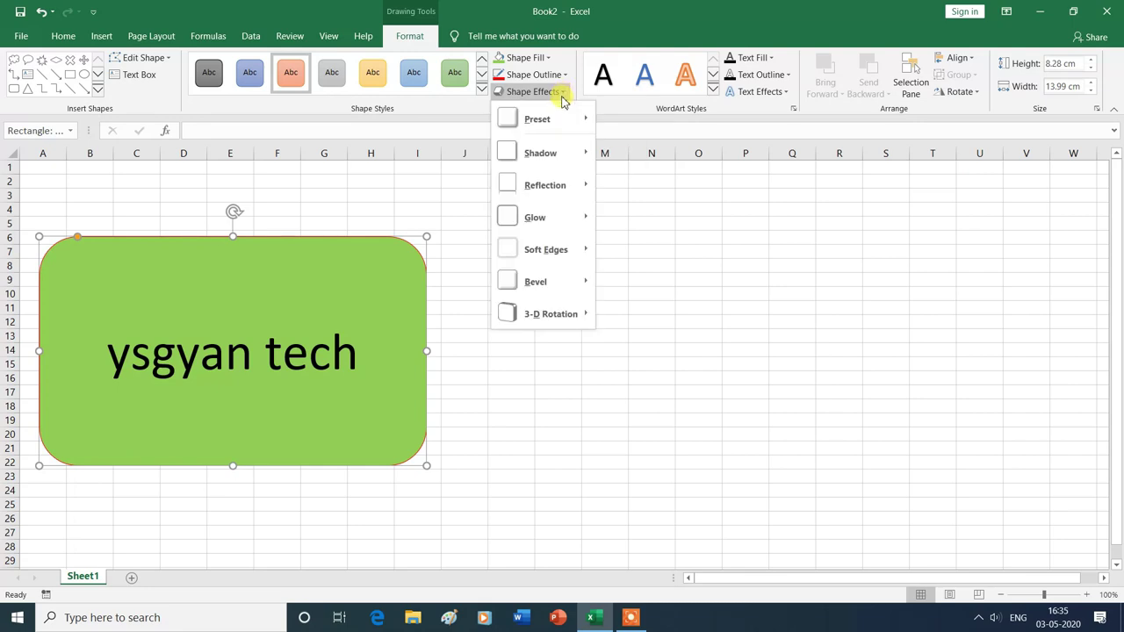
mouse_move(560, 120)
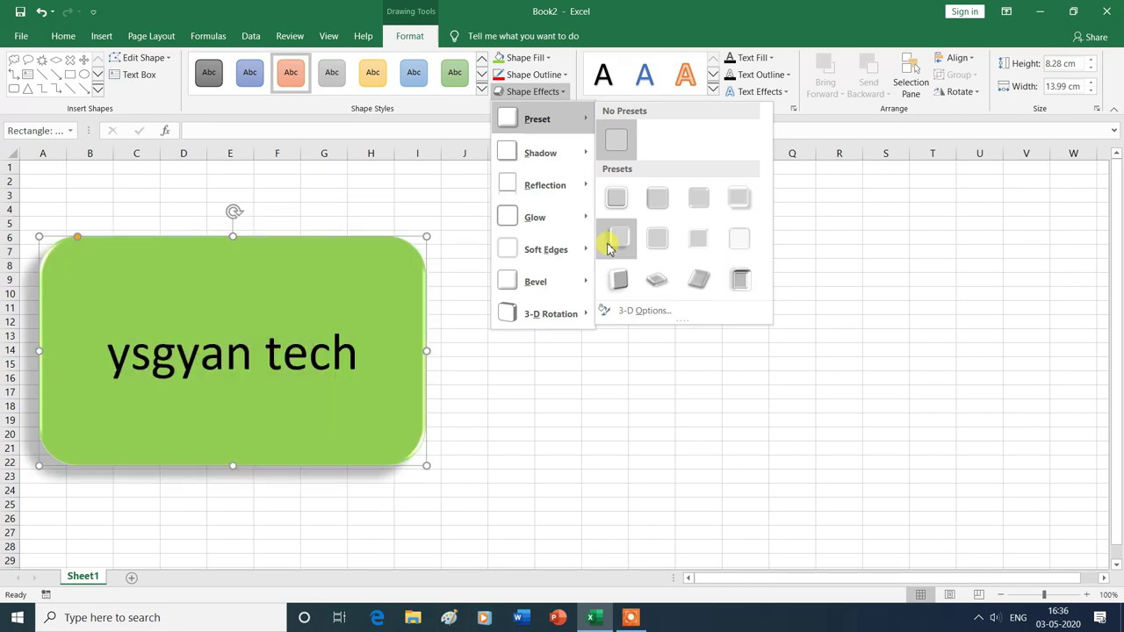
left_click(619, 244)
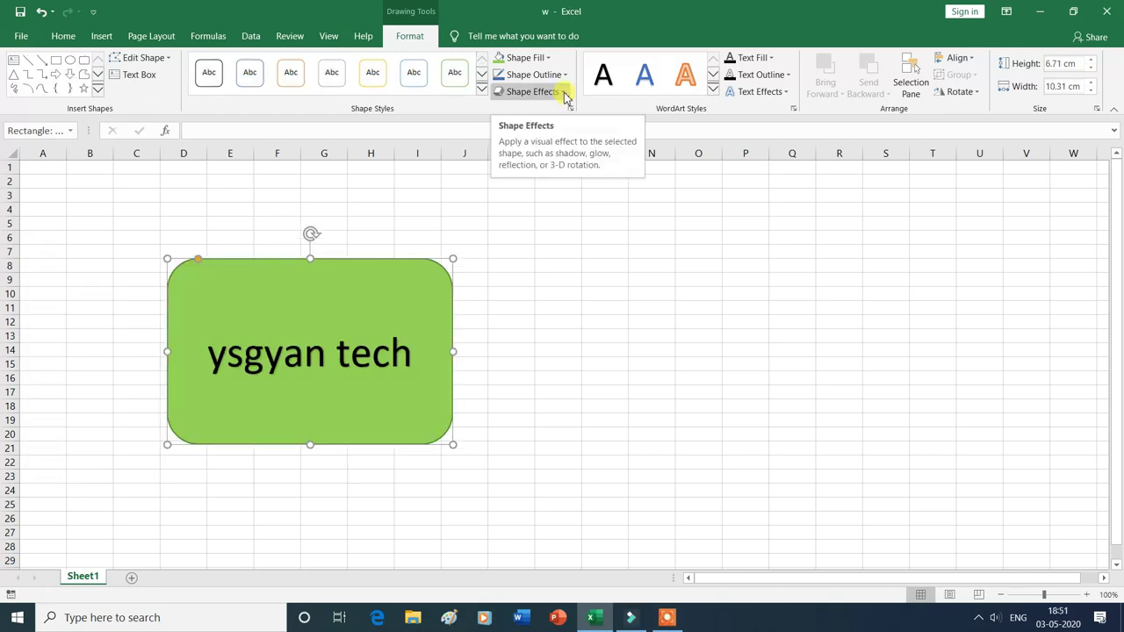
left_click(563, 93)
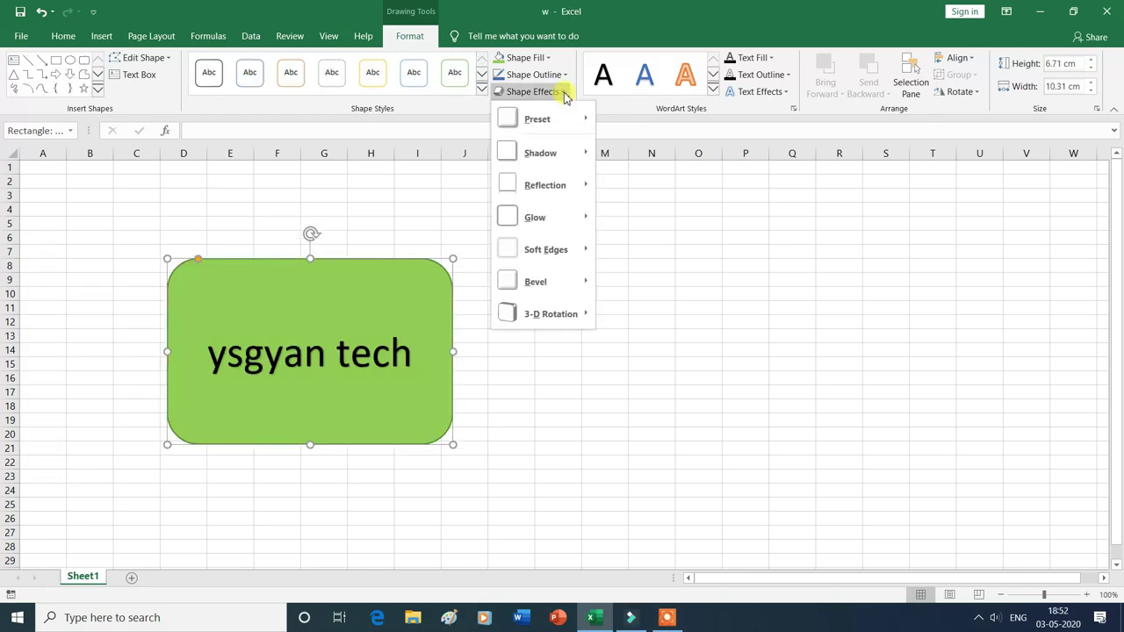
Add an Offset: Bottom outer shadow to the green rectangle
mouse_move(562, 155)
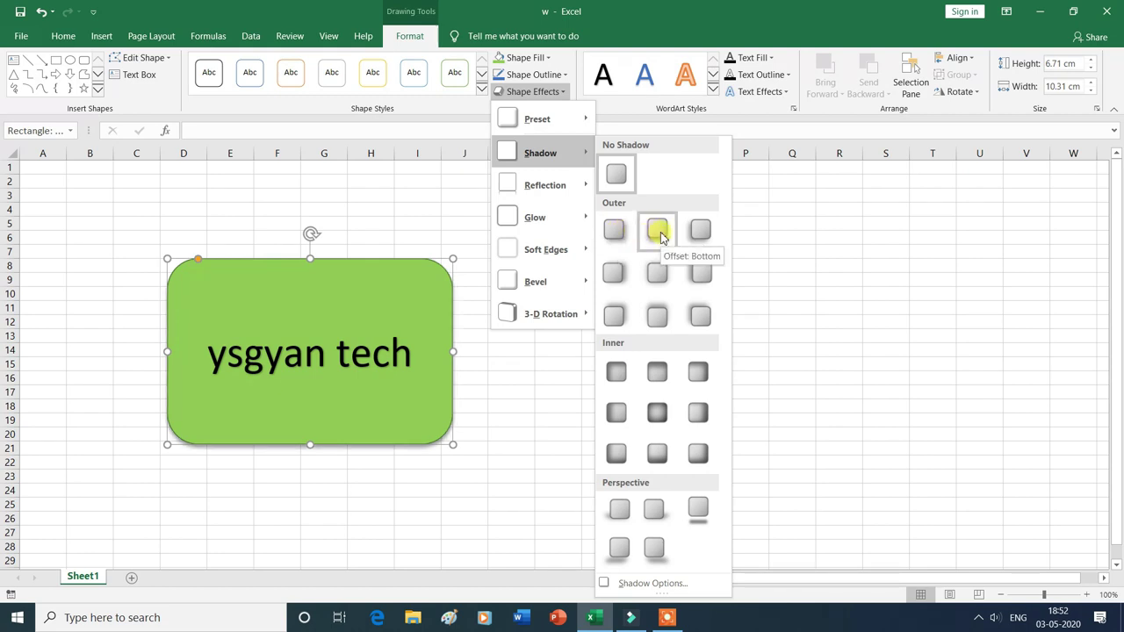
left_click(659, 231)
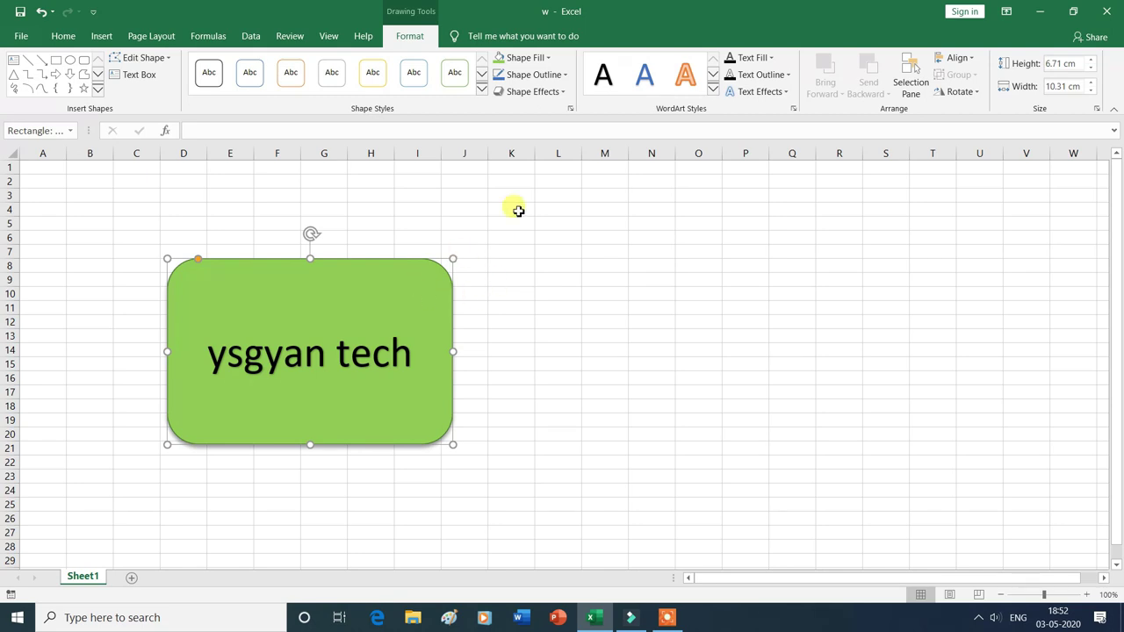
left_click(564, 96)
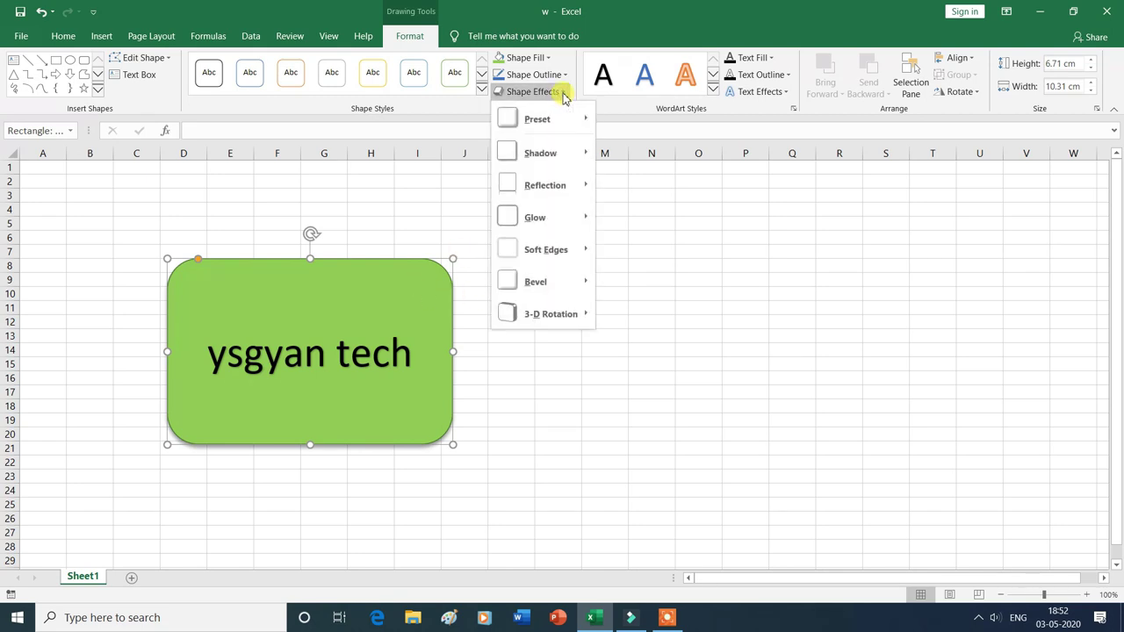
Try a Half Reflection on the rectangle, then set it back to No Reflection
mouse_move(562, 190)
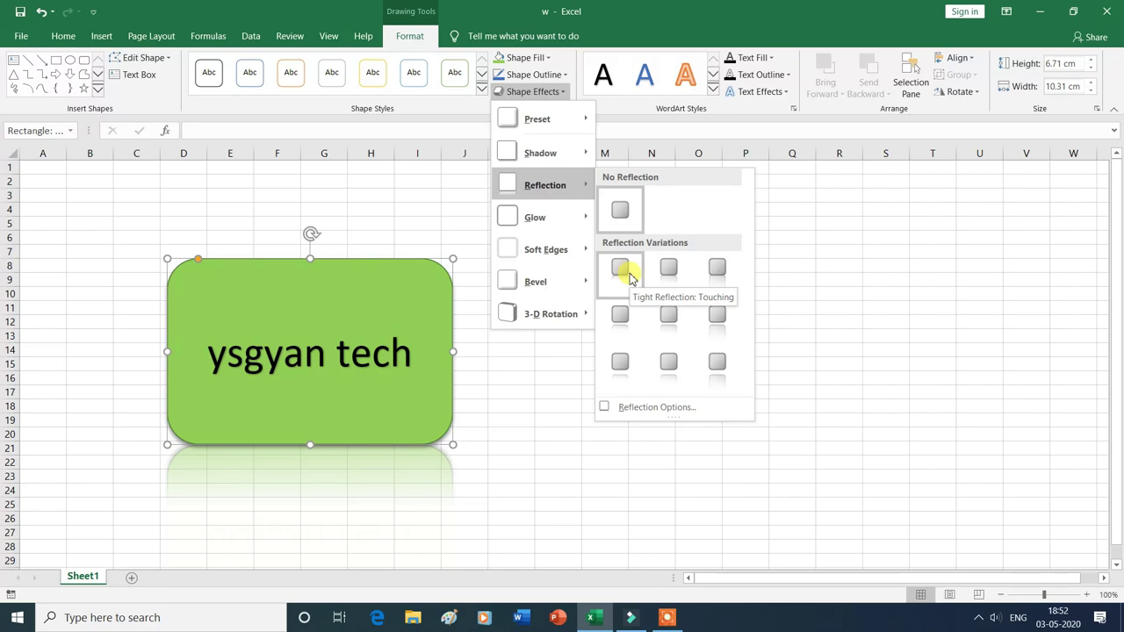
left_click(668, 316)
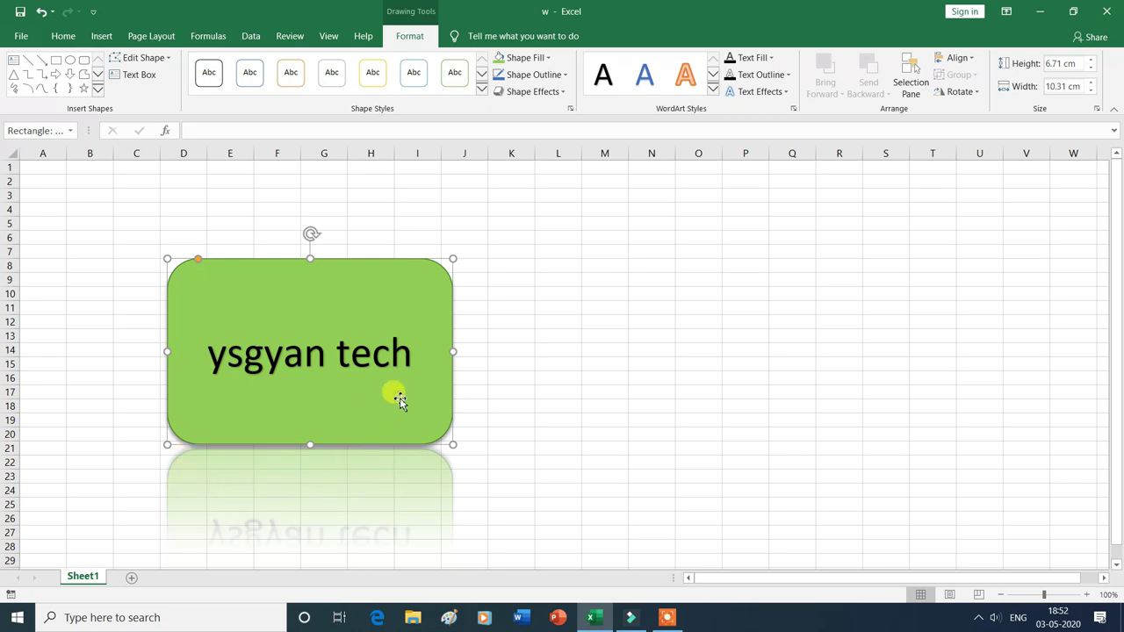
left_click(562, 93)
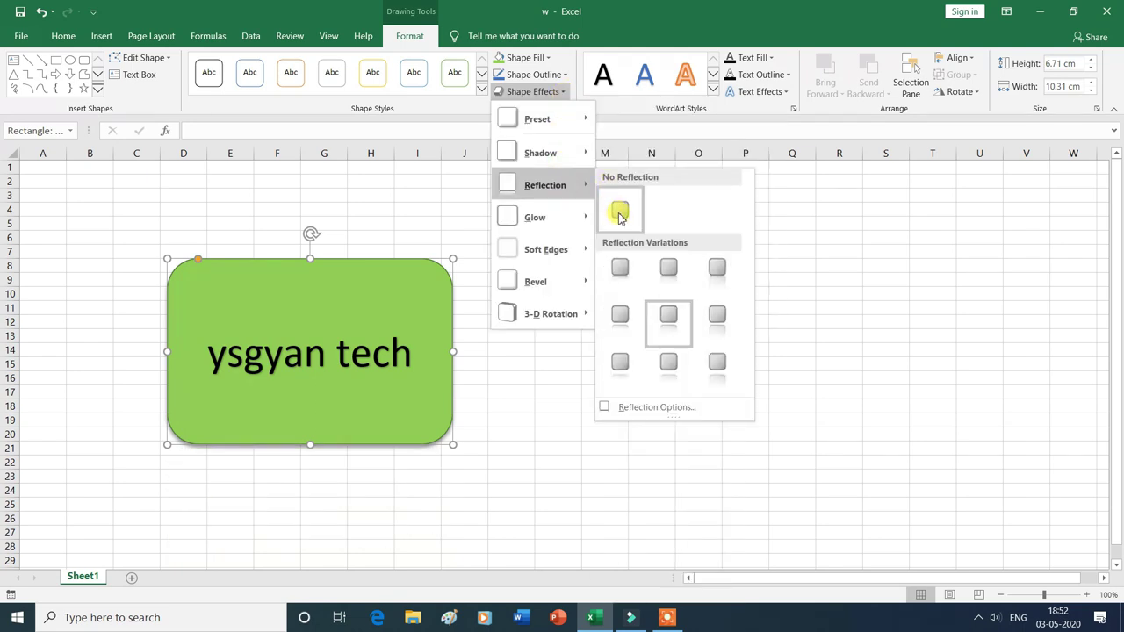
left_click(620, 217)
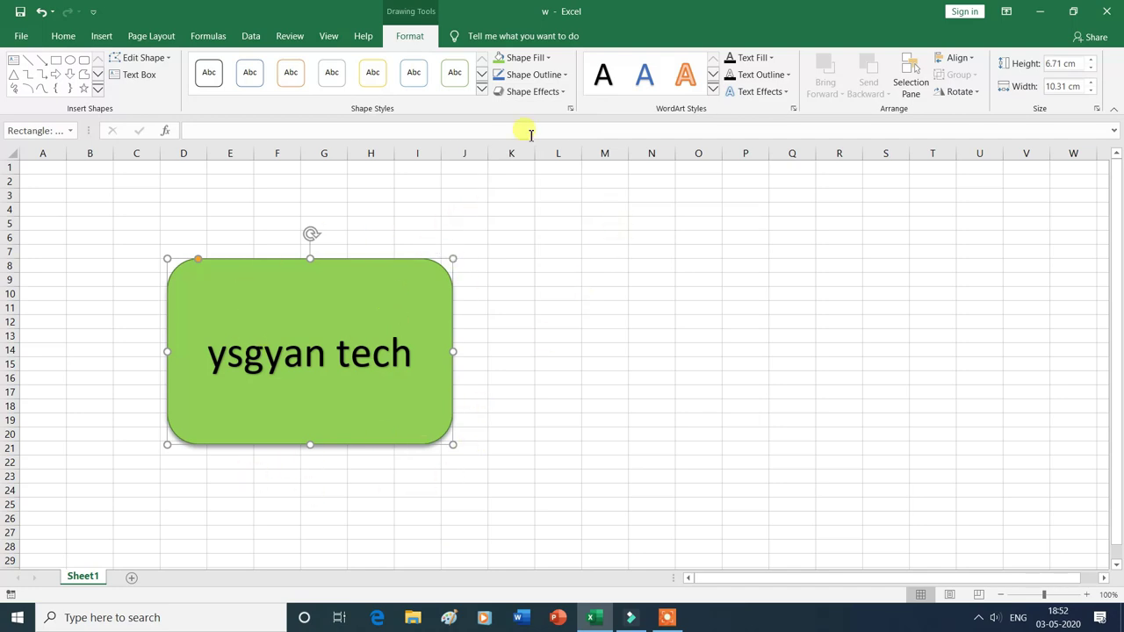
left_click(561, 93)
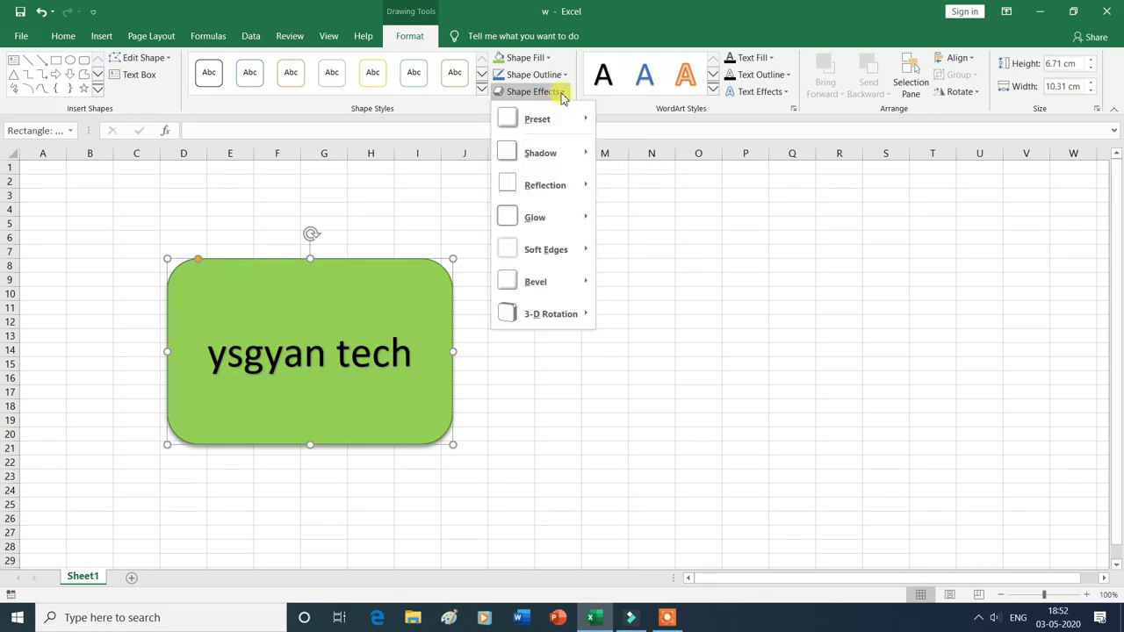
Add an orange 11 pt glow around the green rectangle
mouse_move(560, 218)
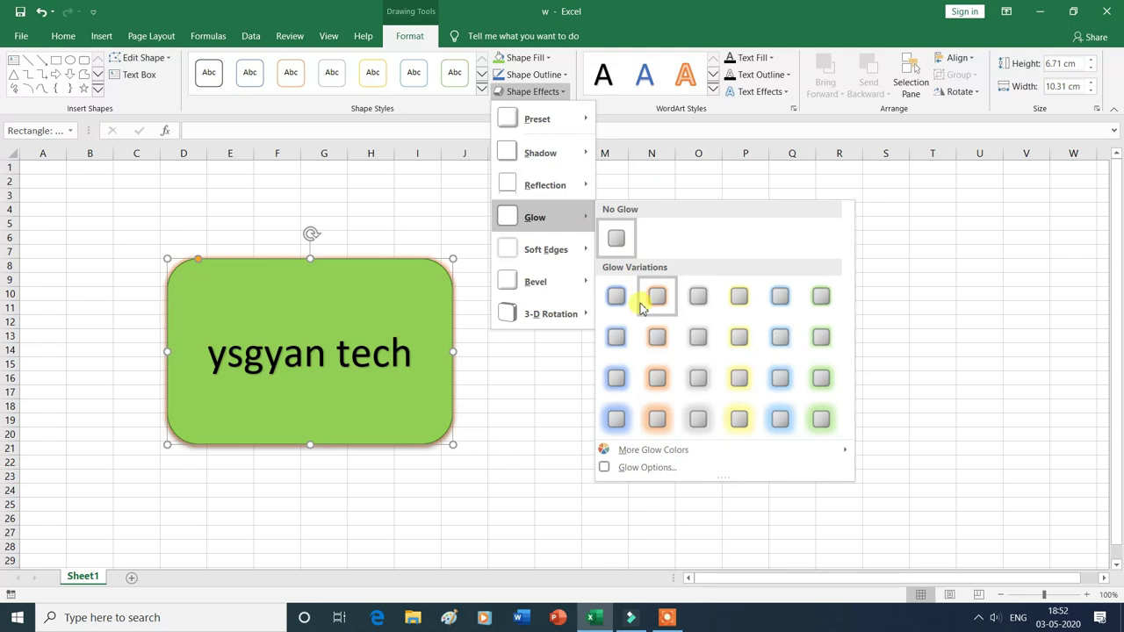
left_click(658, 378)
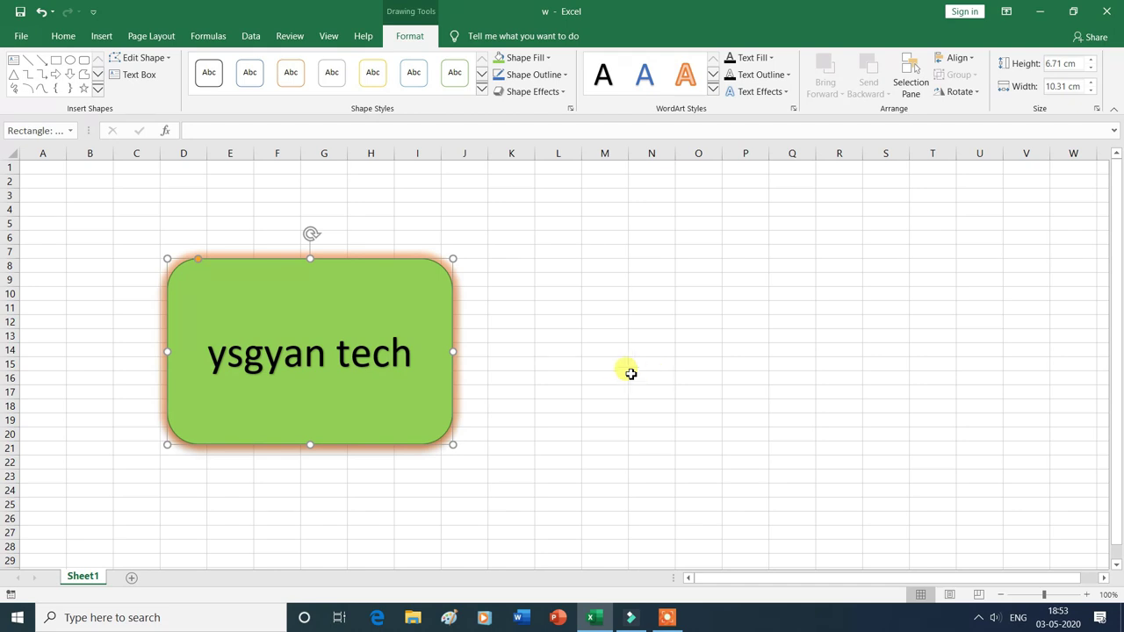
left_click(563, 93)
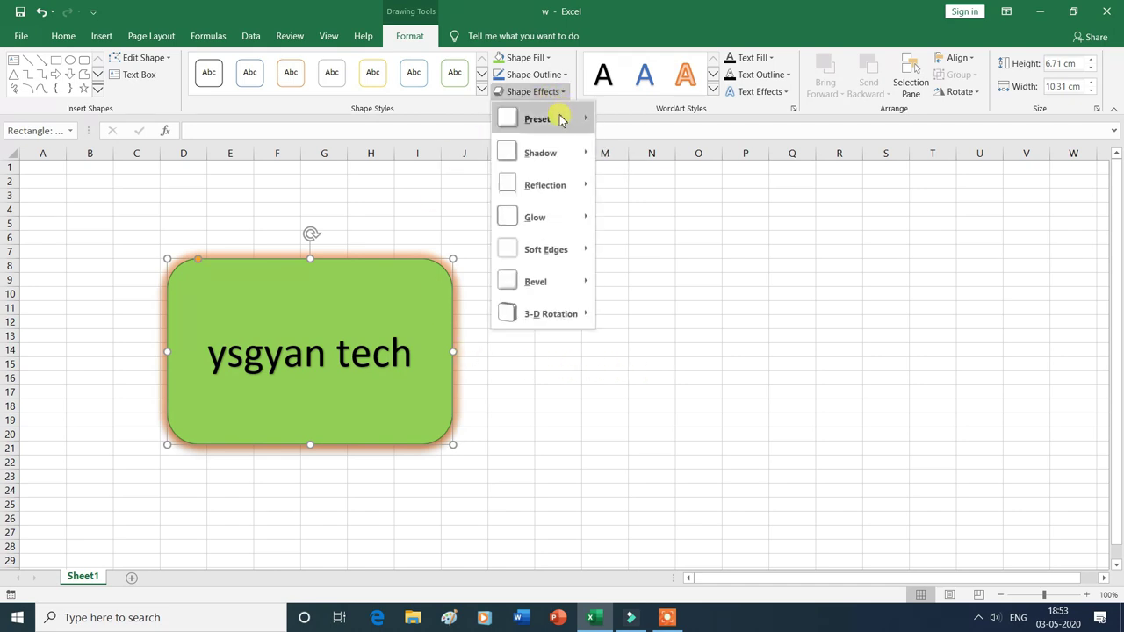
Give the green rectangle a Soft Round bevel
mouse_move(567, 256)
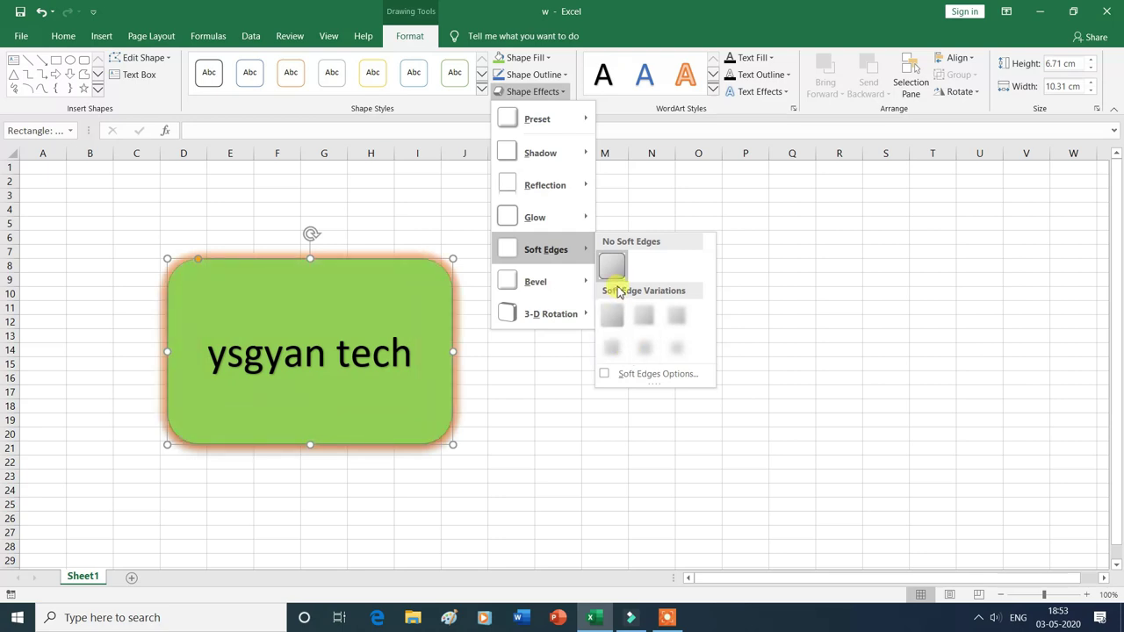
mouse_move(547, 285)
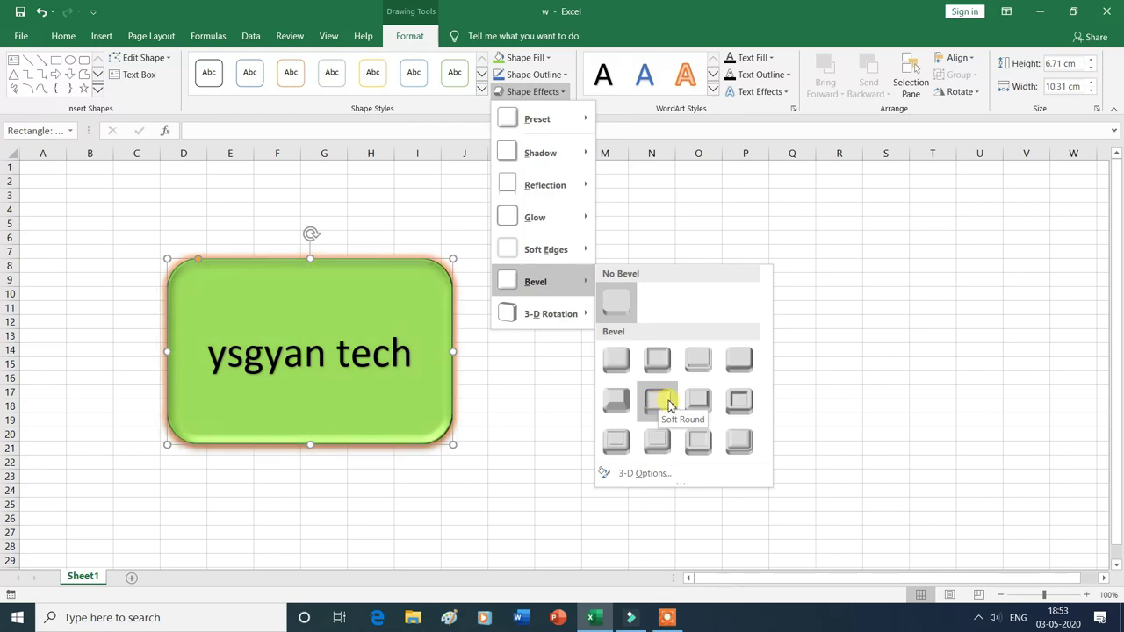
left_click(659, 401)
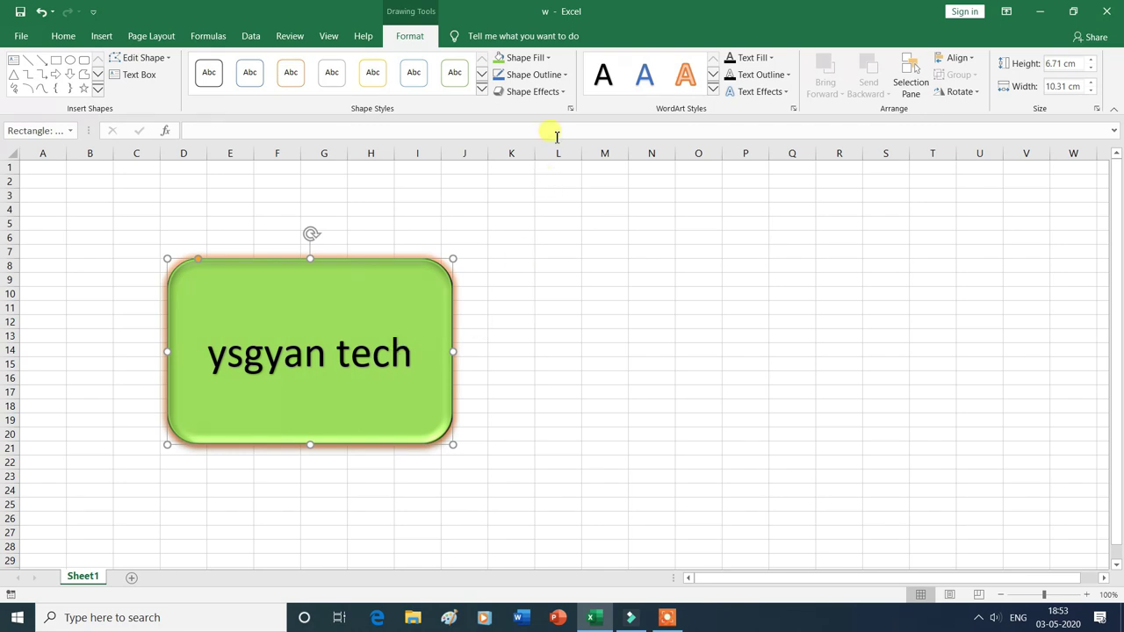
left_click(566, 97)
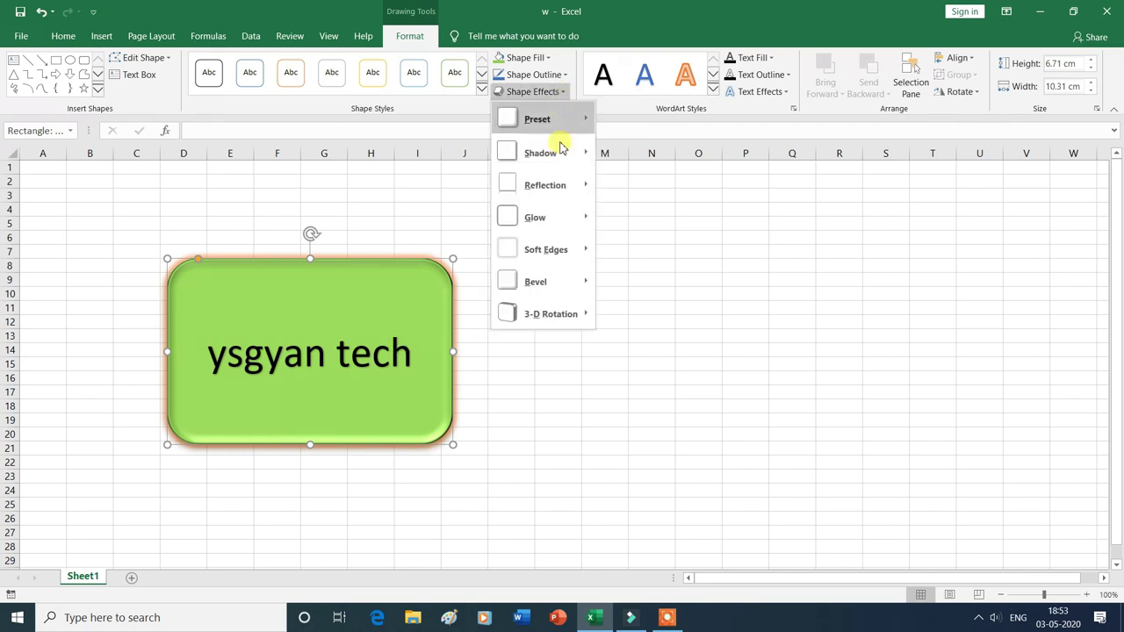
Apply a Perspective Contrasting Left 3-D rotation to the green shape, then reset it to No Rotation
mouse_move(555, 321)
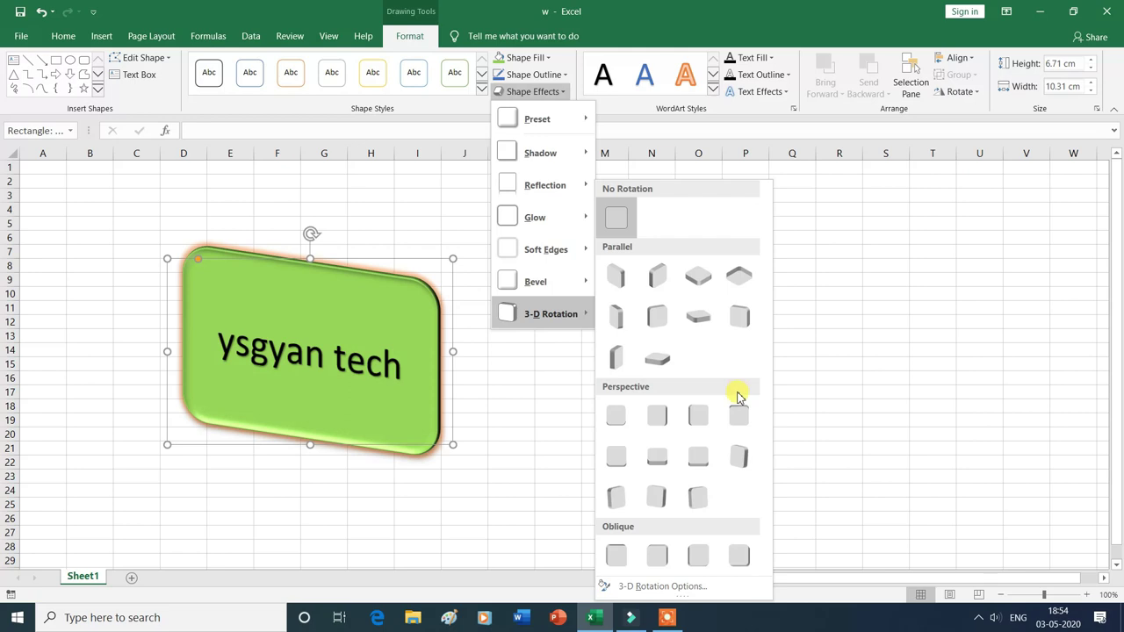
left_click(740, 458)
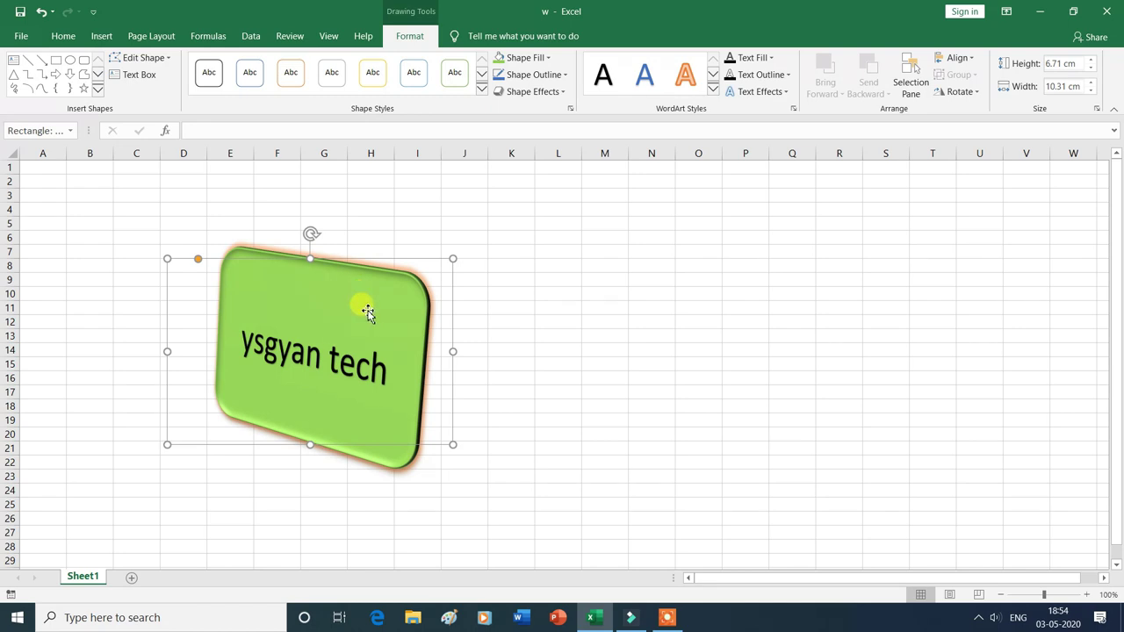
left_click(562, 91)
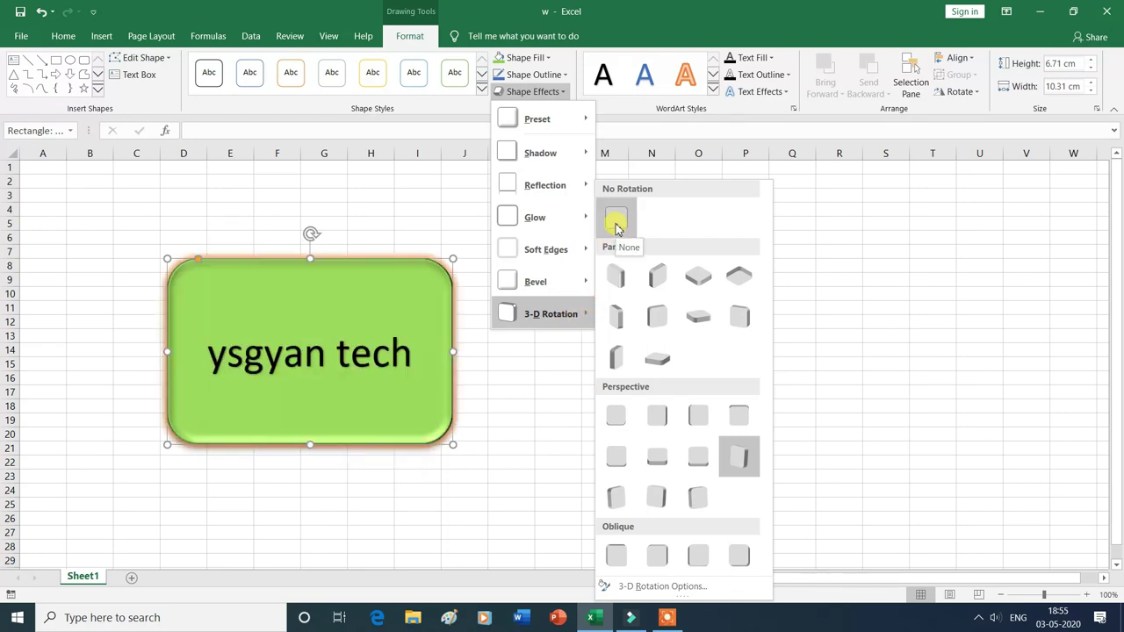
left_click(616, 224)
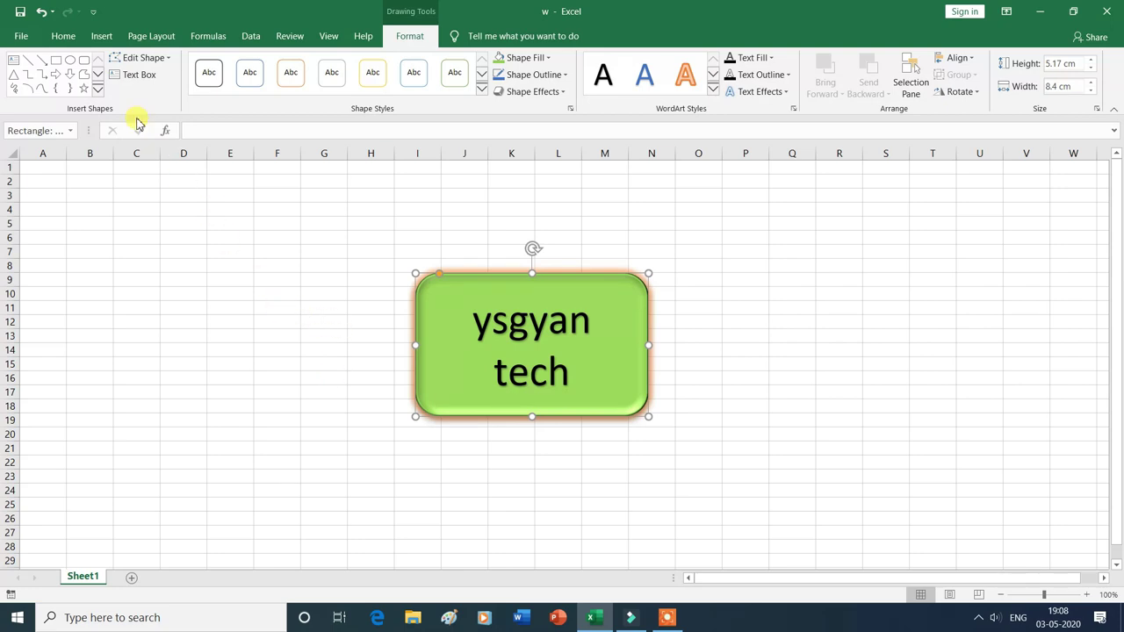
Draw a rounded rectangle left of the green shape and give it an orange shape style
left_click(100, 40)
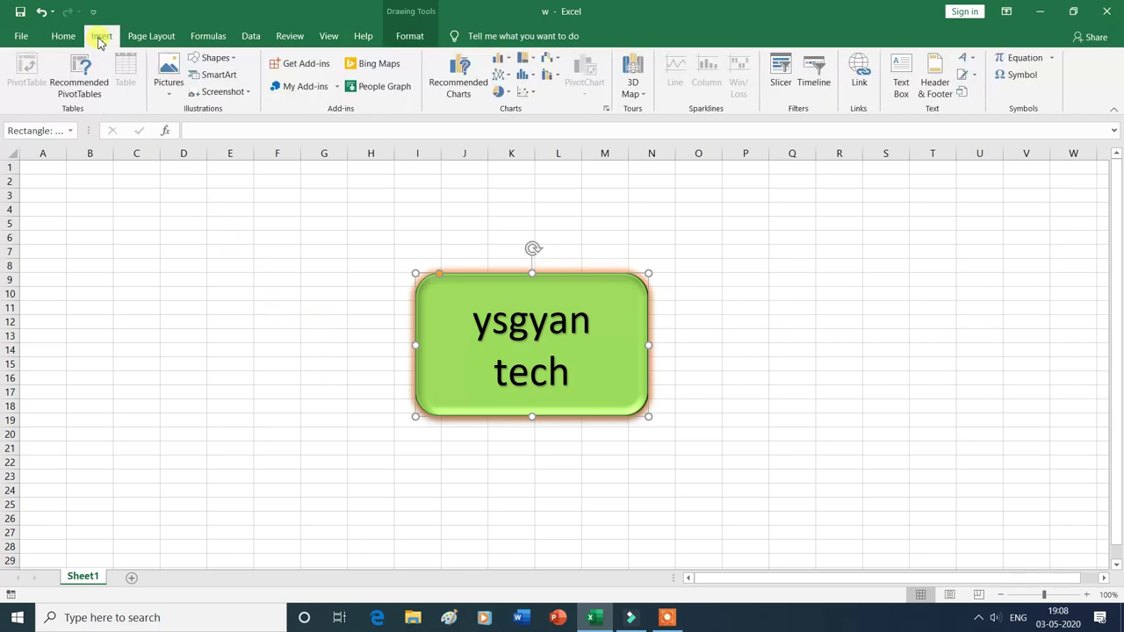
left_click(215, 58)
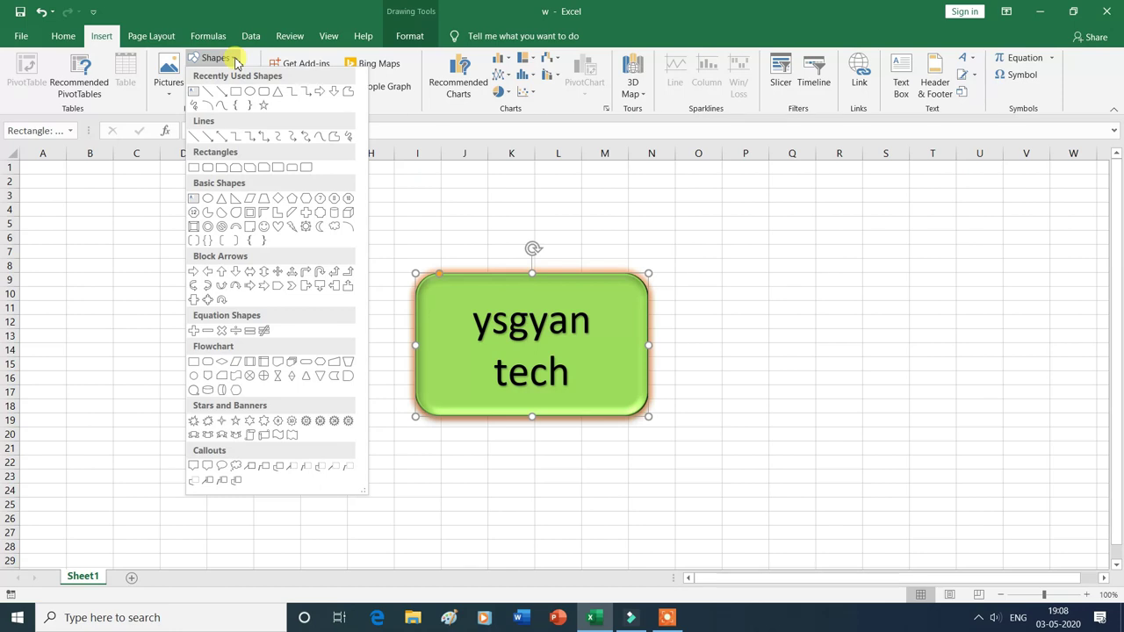
left_click(208, 168)
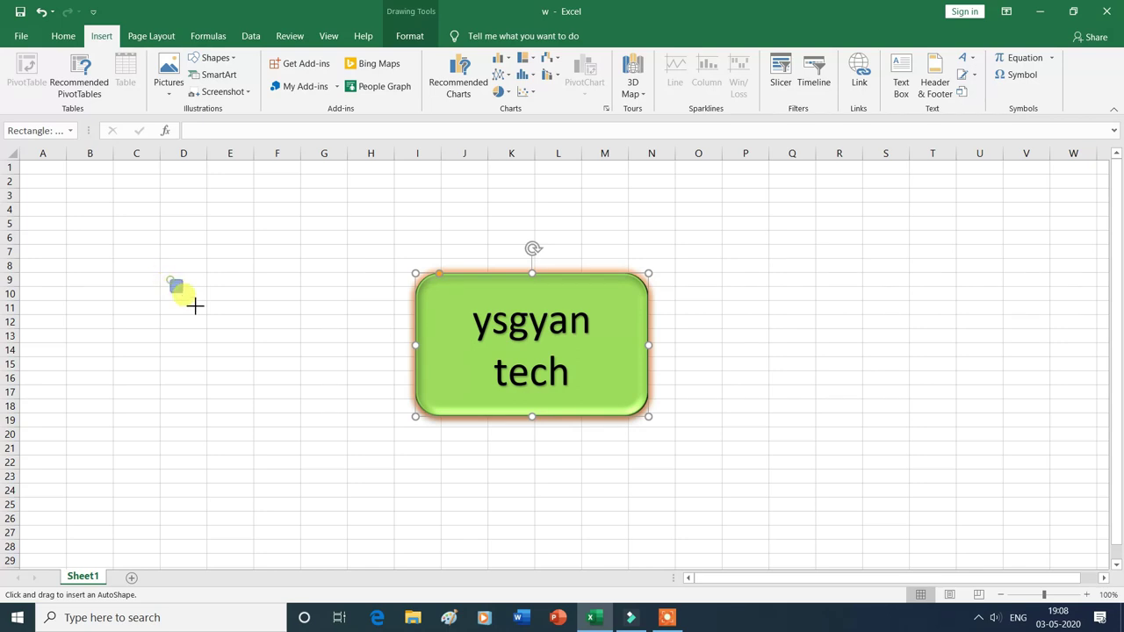
left_click_drag(172, 281, 352, 412)
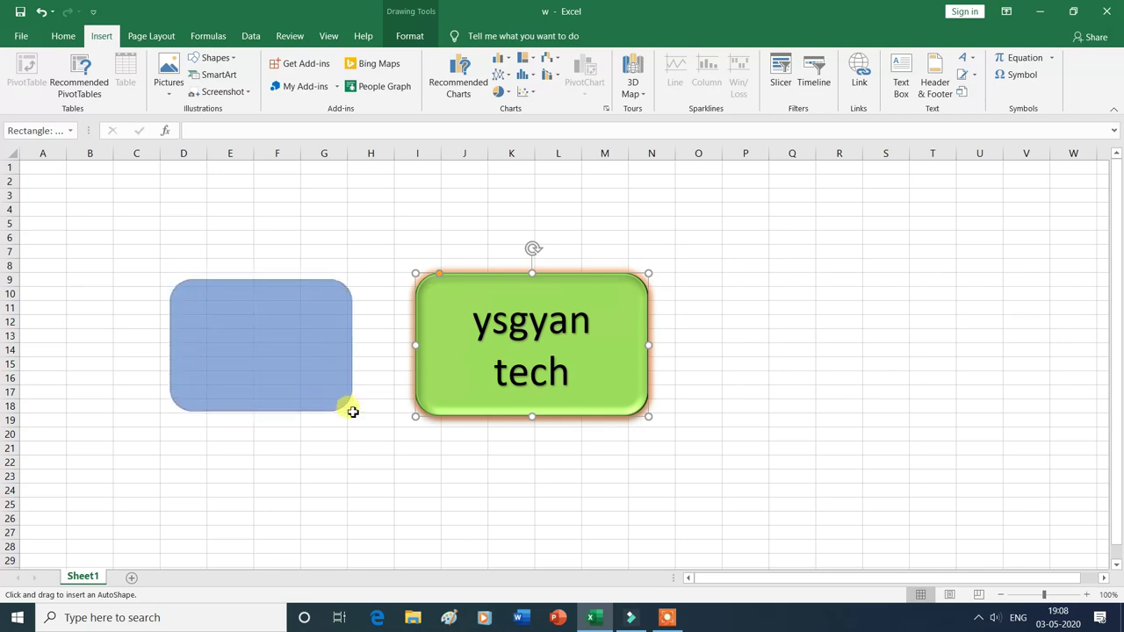
left_click(295, 79)
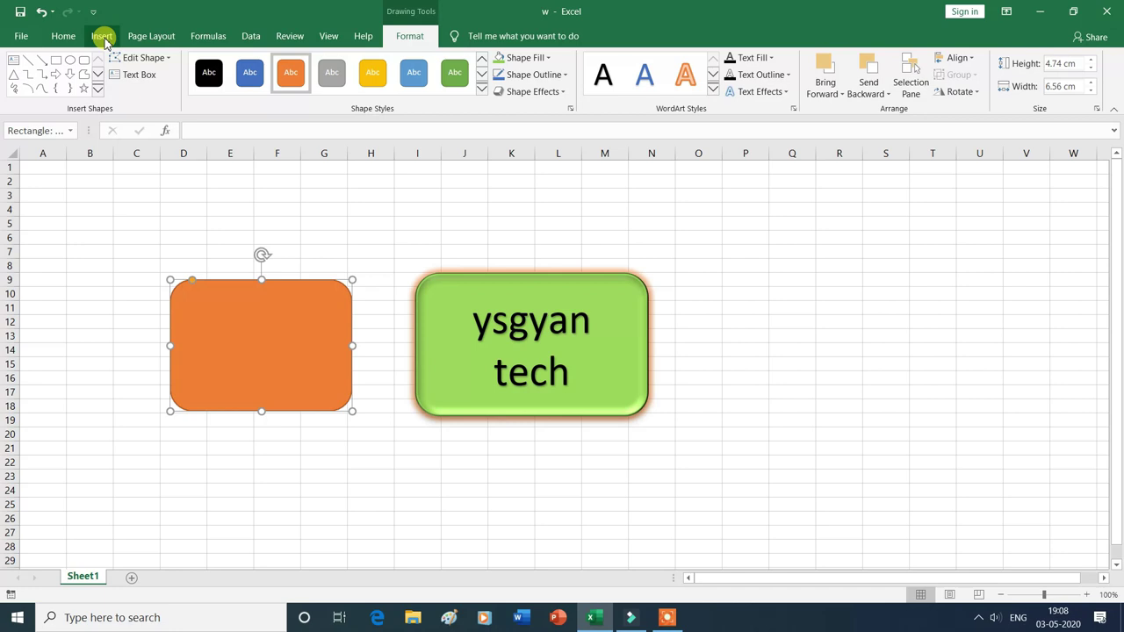
Draw a blue snipped-corner rectangle right of the green shape and nudge it into place
left_click(103, 40)
left_click(234, 59)
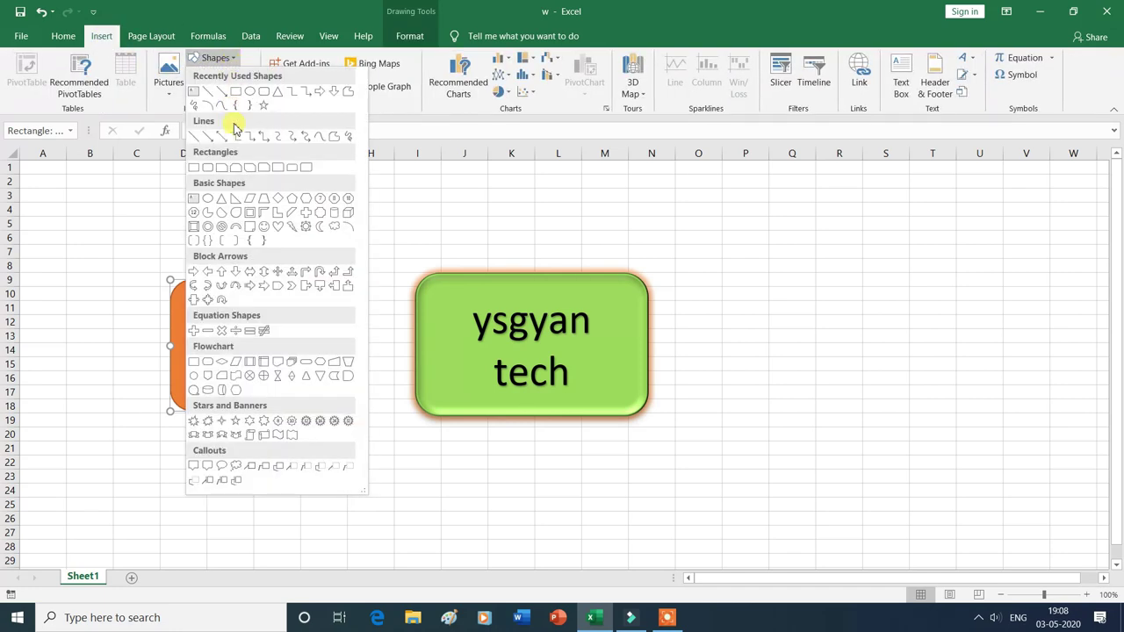
left_click(239, 167)
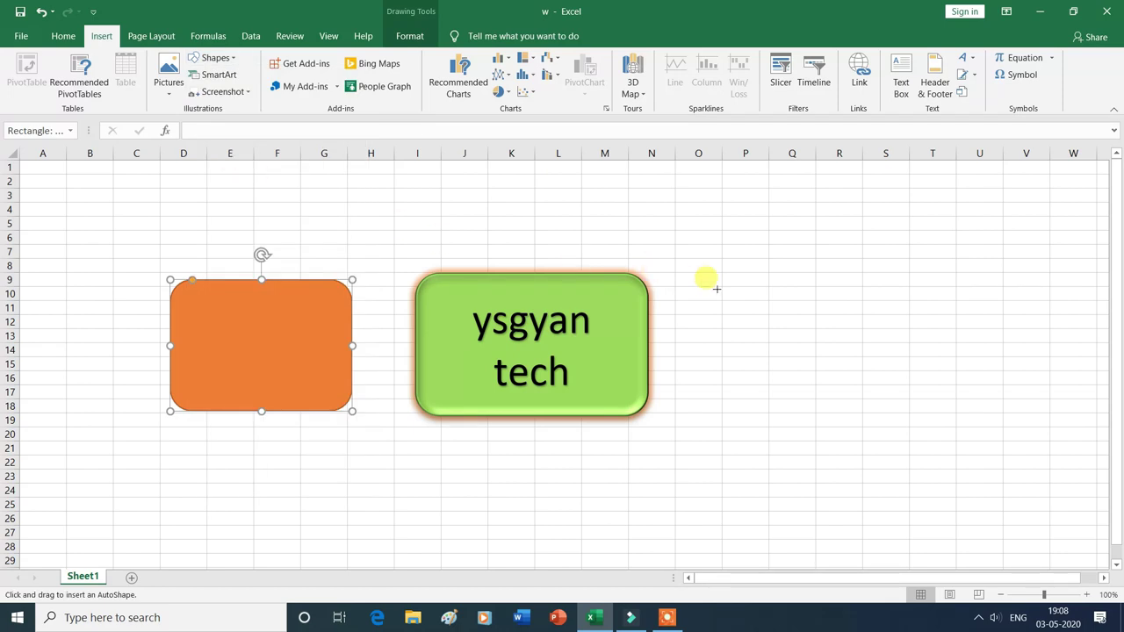
left_click_drag(756, 288, 913, 412)
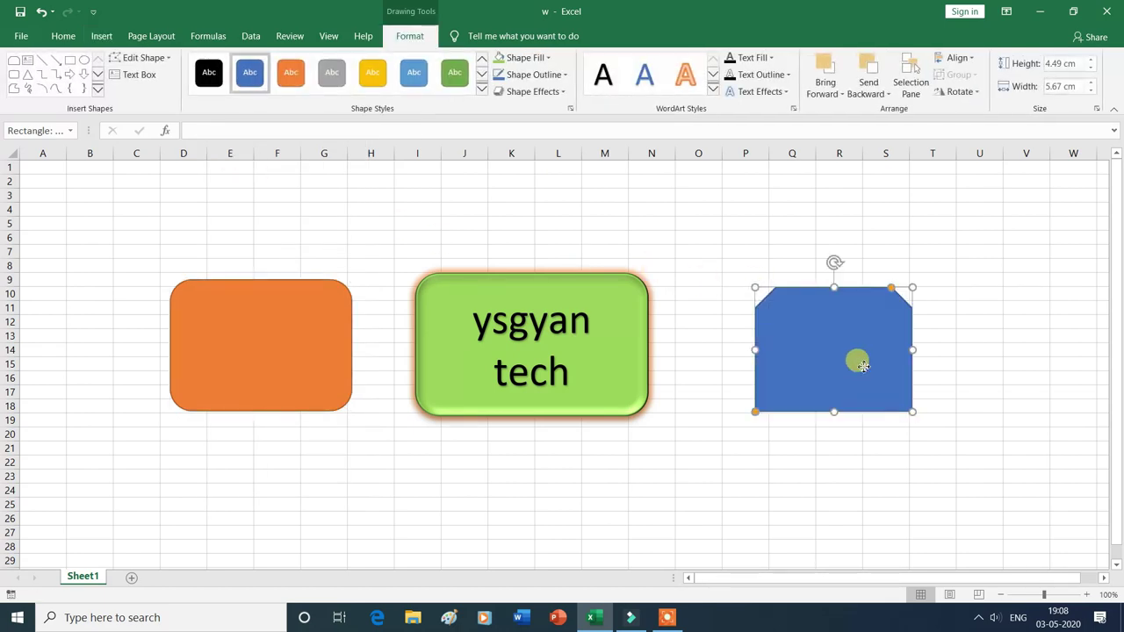
left_click_drag(861, 362, 834, 357)
left_click(832, 359)
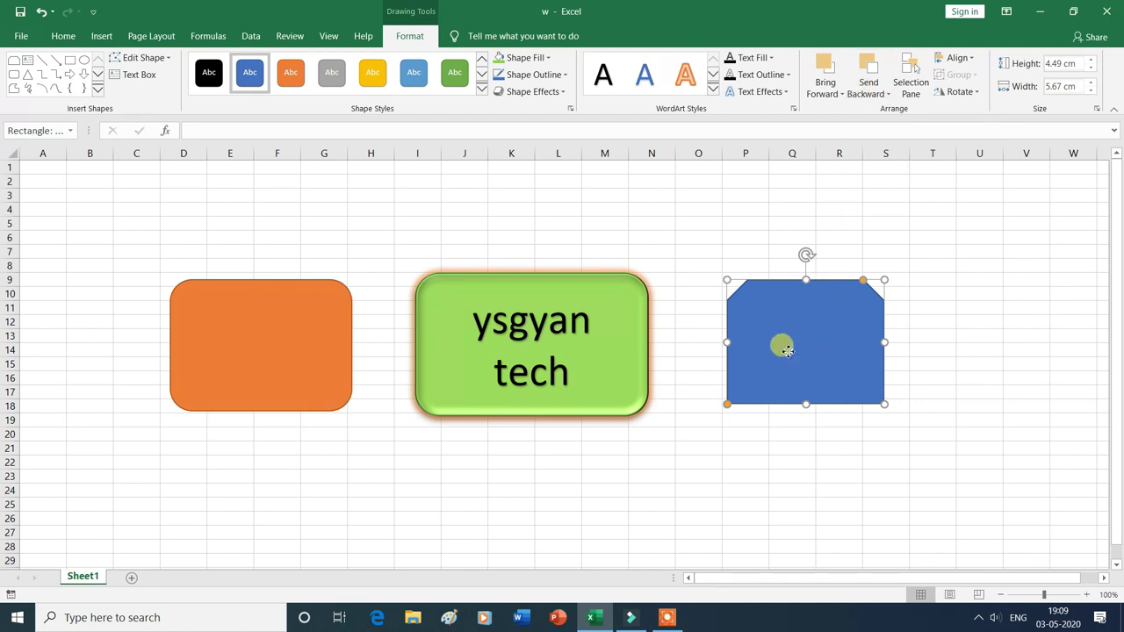
Overlap the blue and orange shapes onto the green one and send both backward
left_click_drag(788, 350, 656, 351)
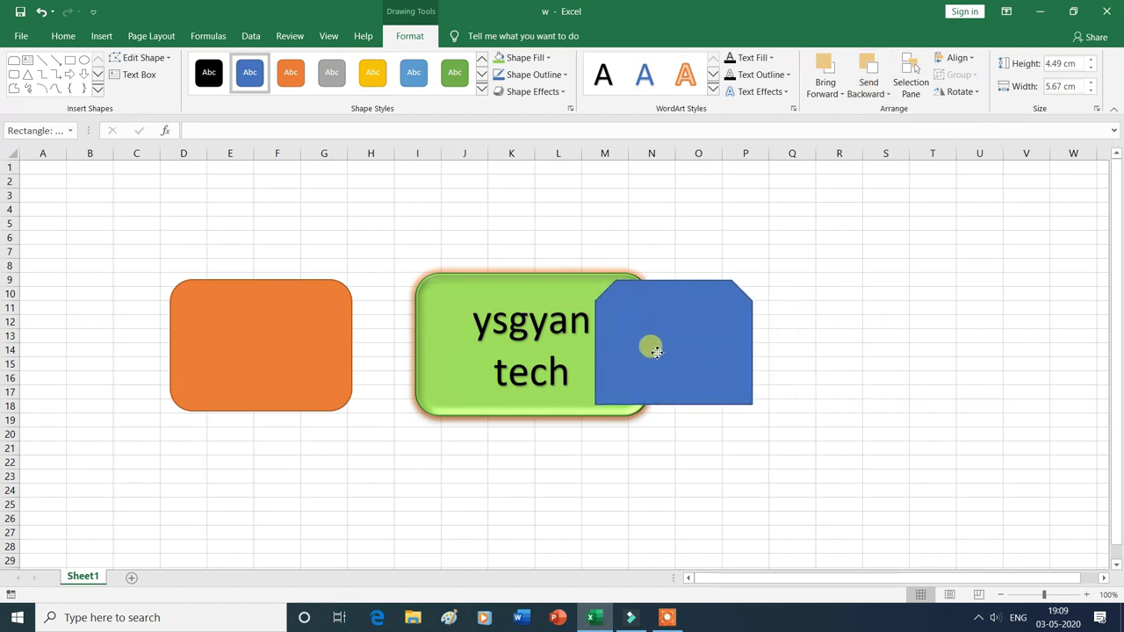
left_click_drag(306, 325, 450, 328)
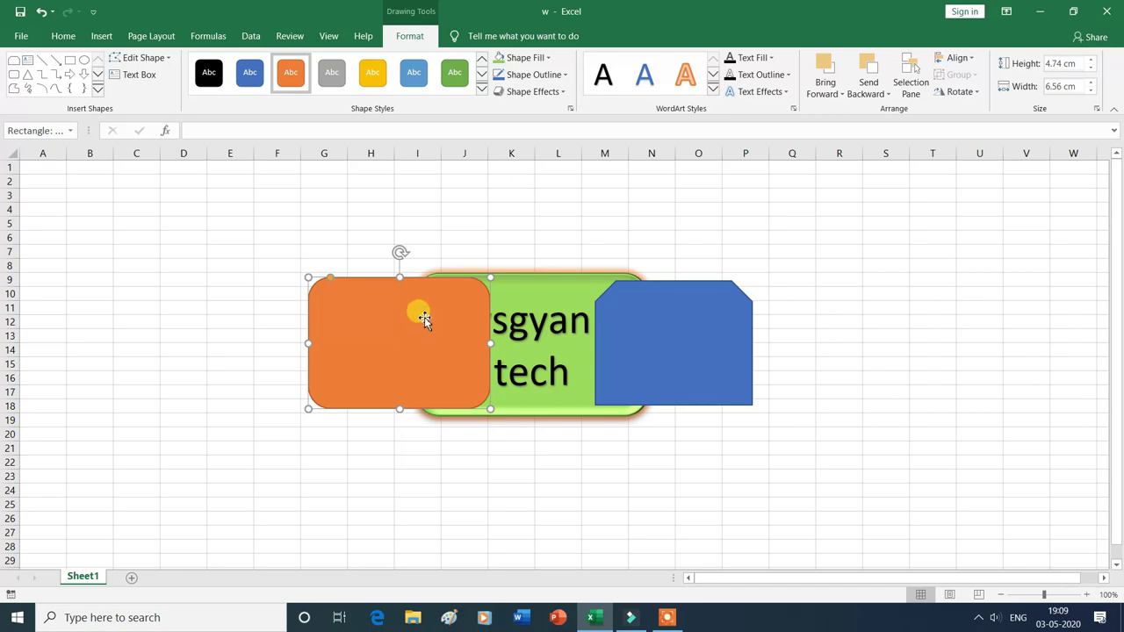
left_click(887, 95)
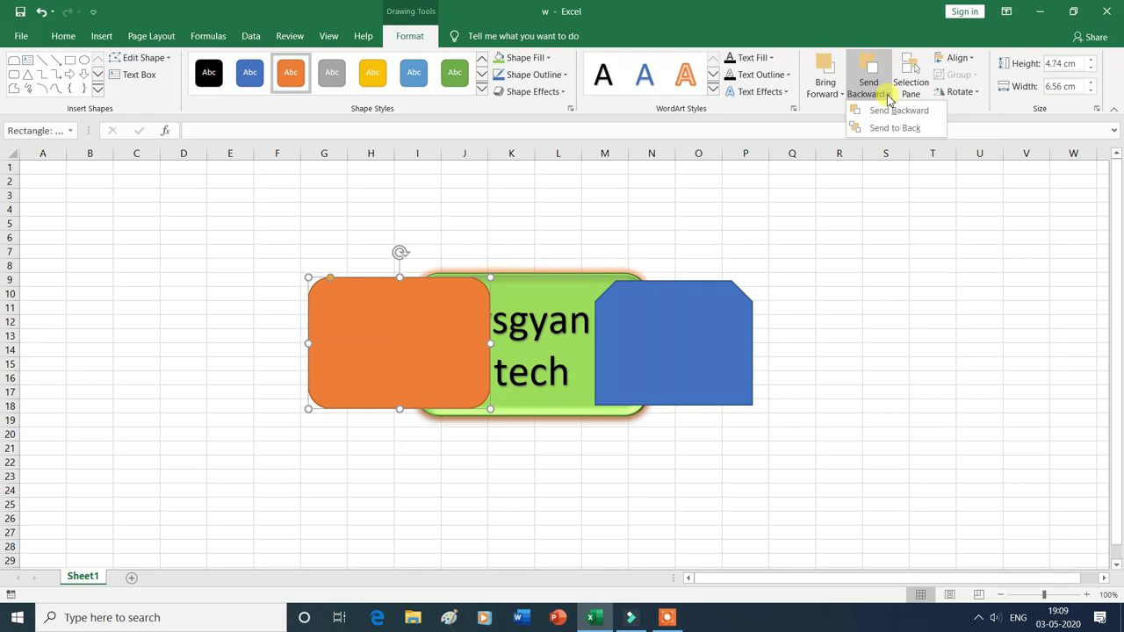
left_click(889, 111)
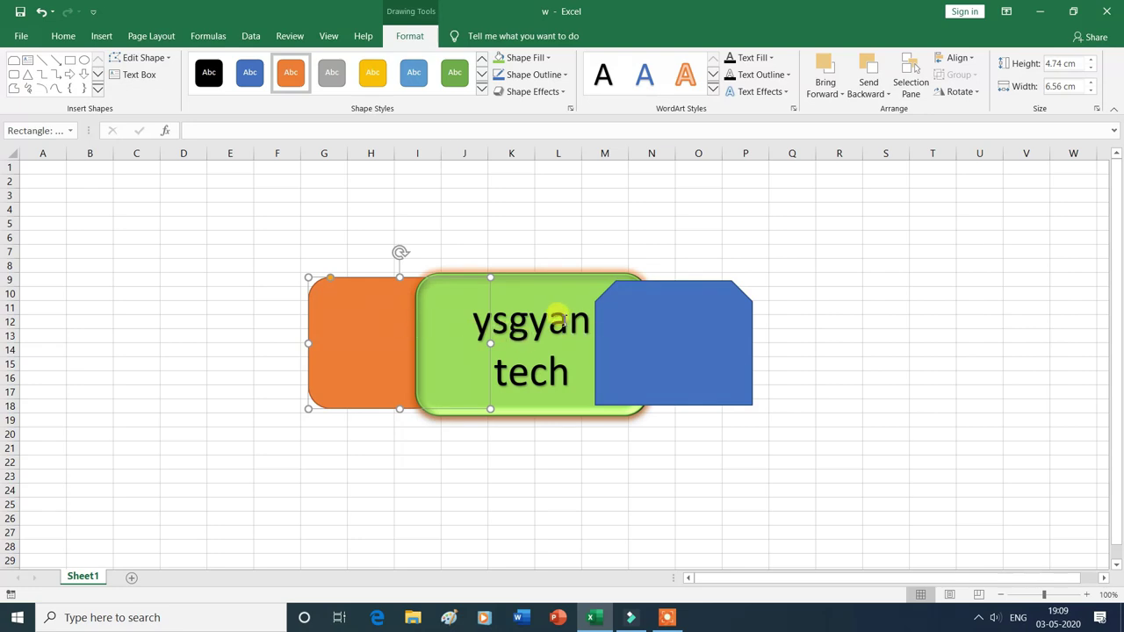
left_click(671, 328)
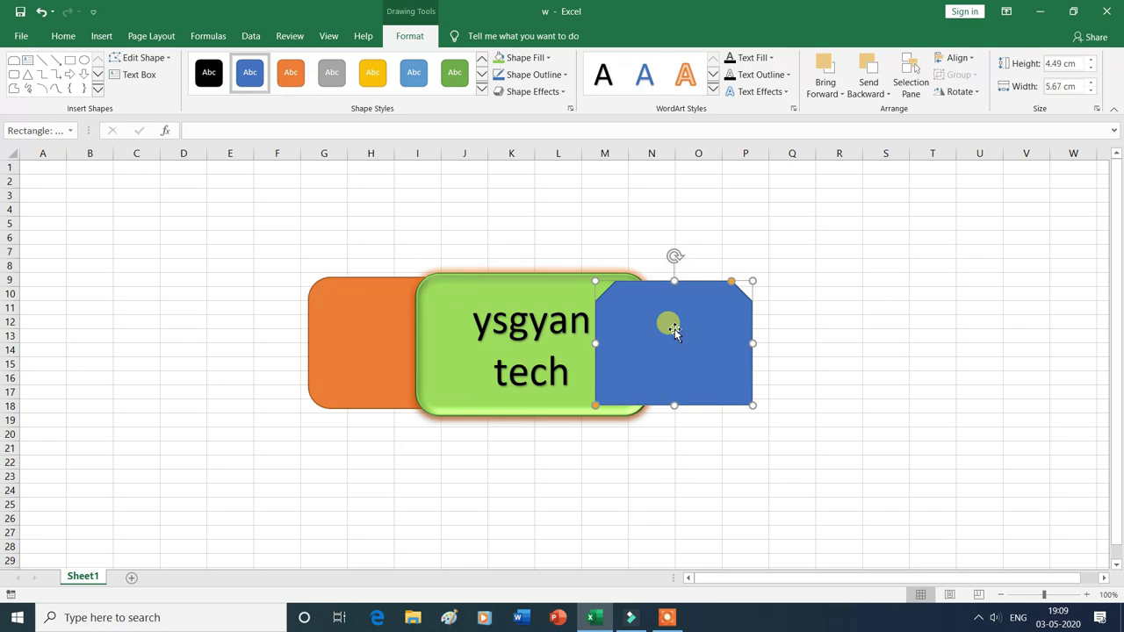
left_click(886, 97)
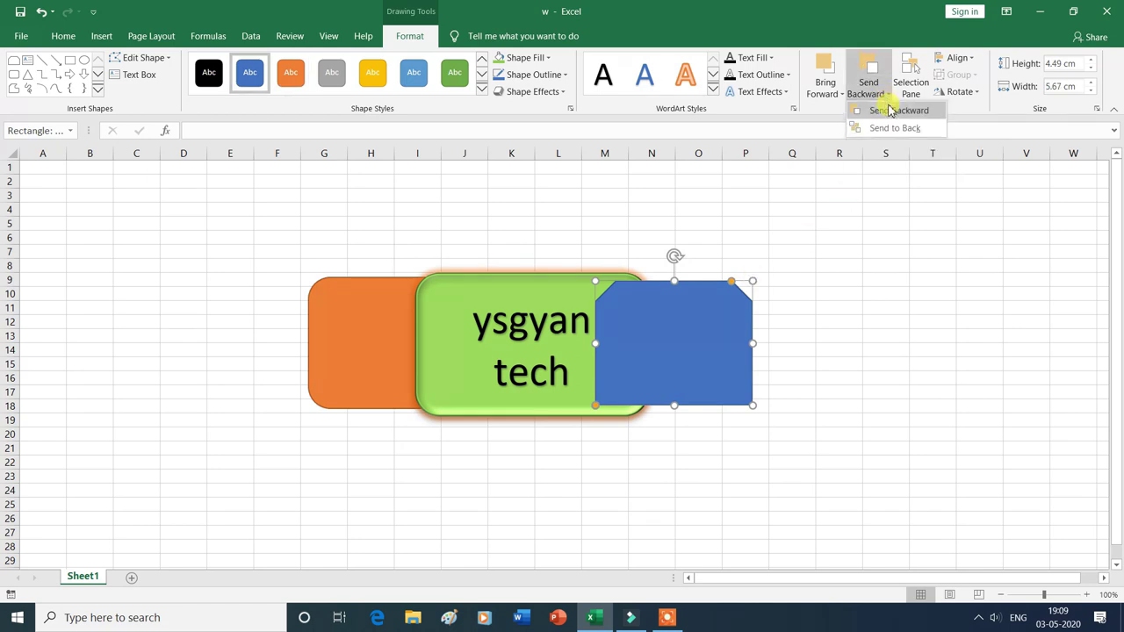
left_click(891, 112)
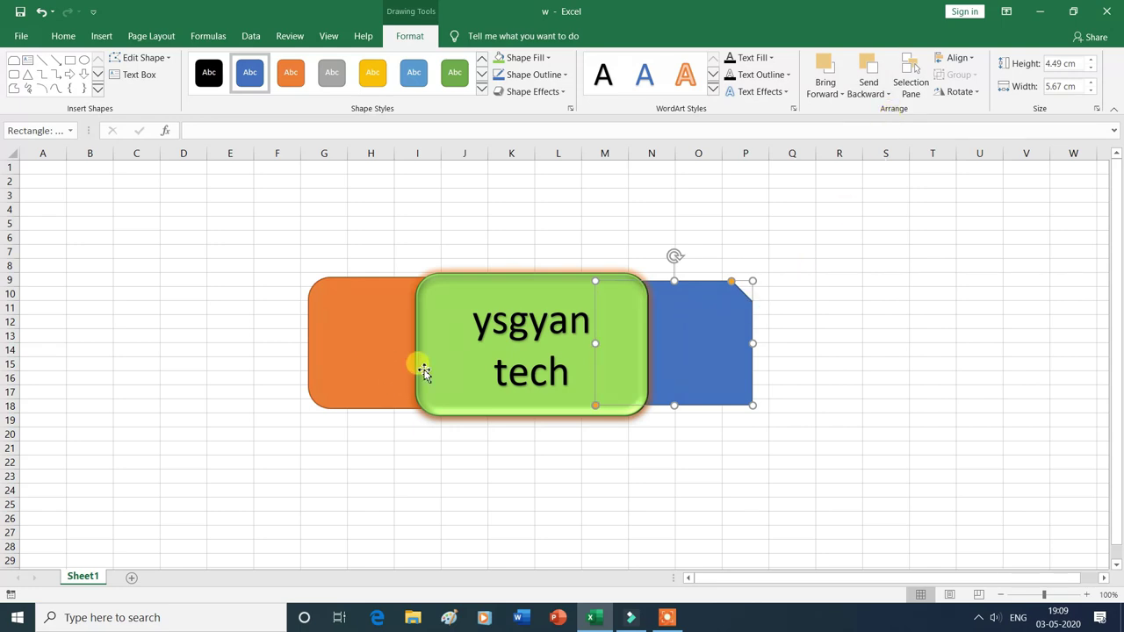
Bring the orange and blue shapes forward in front of the green shape
left_click(352, 334)
left_click(841, 94)
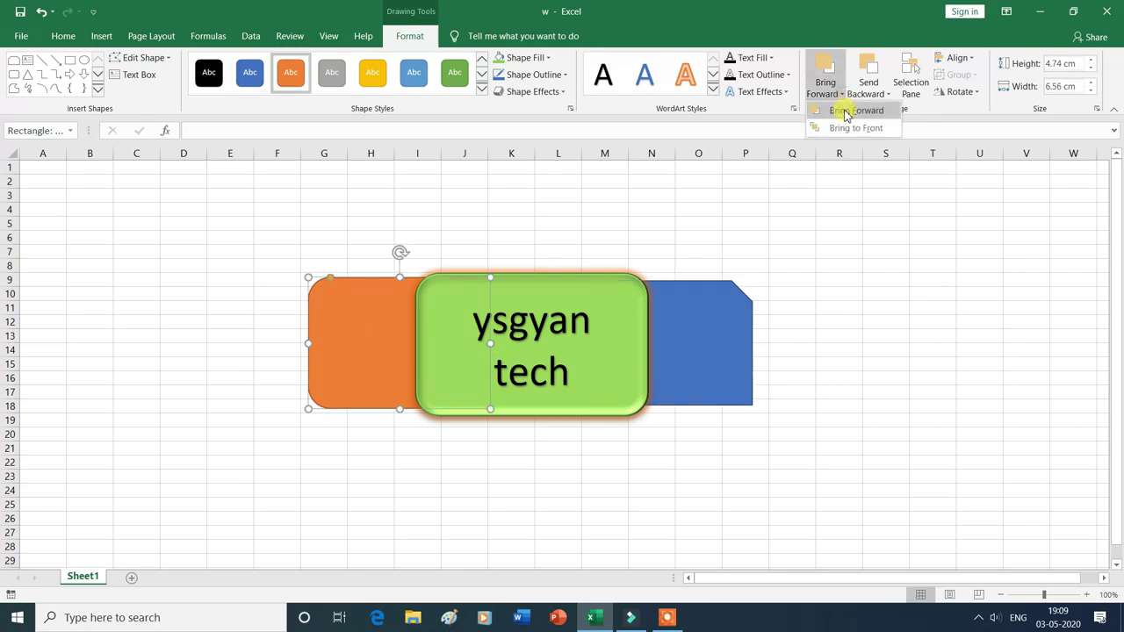
left_click(845, 112)
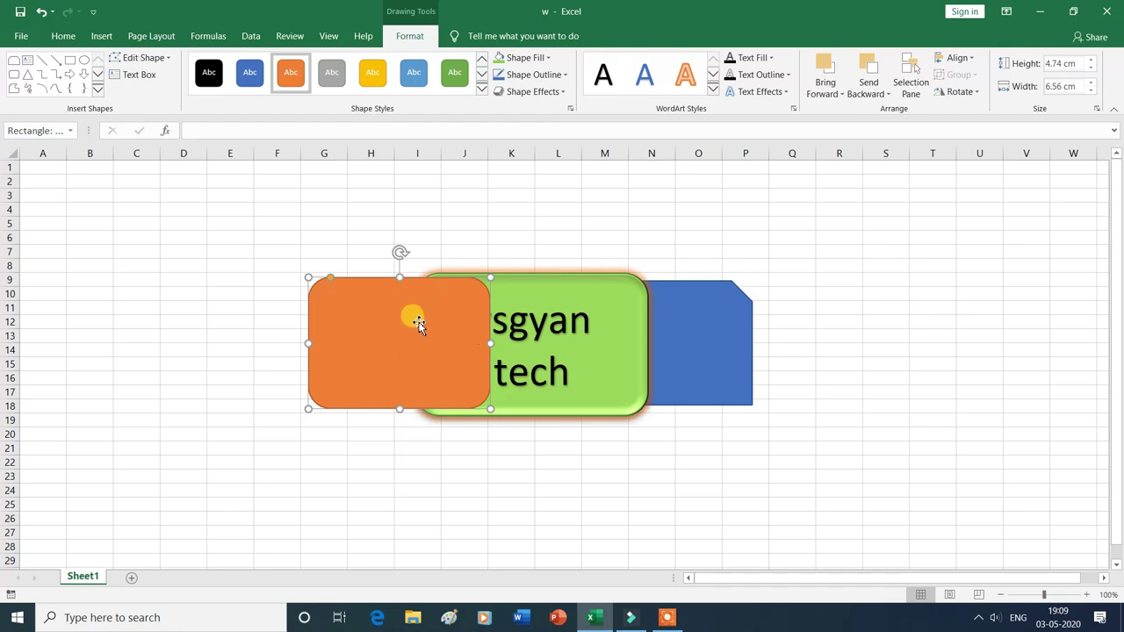
left_click(709, 338)
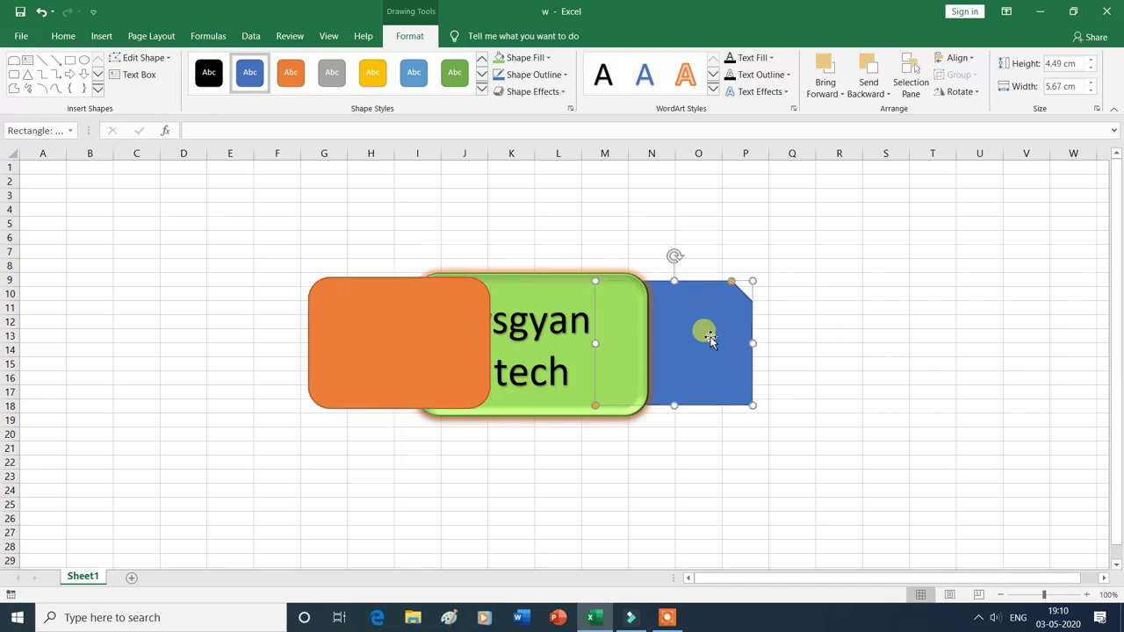
left_click(843, 95)
left_click(849, 110)
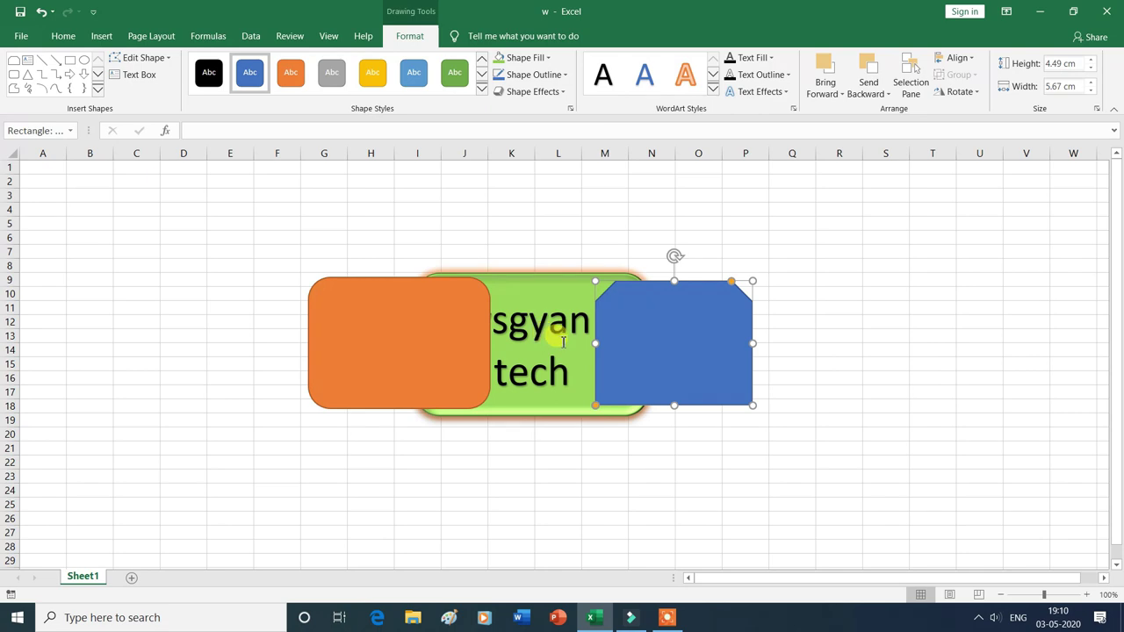
Bring the green ysgyan tech shape forward twice so it sits in front of both
left_click(557, 338)
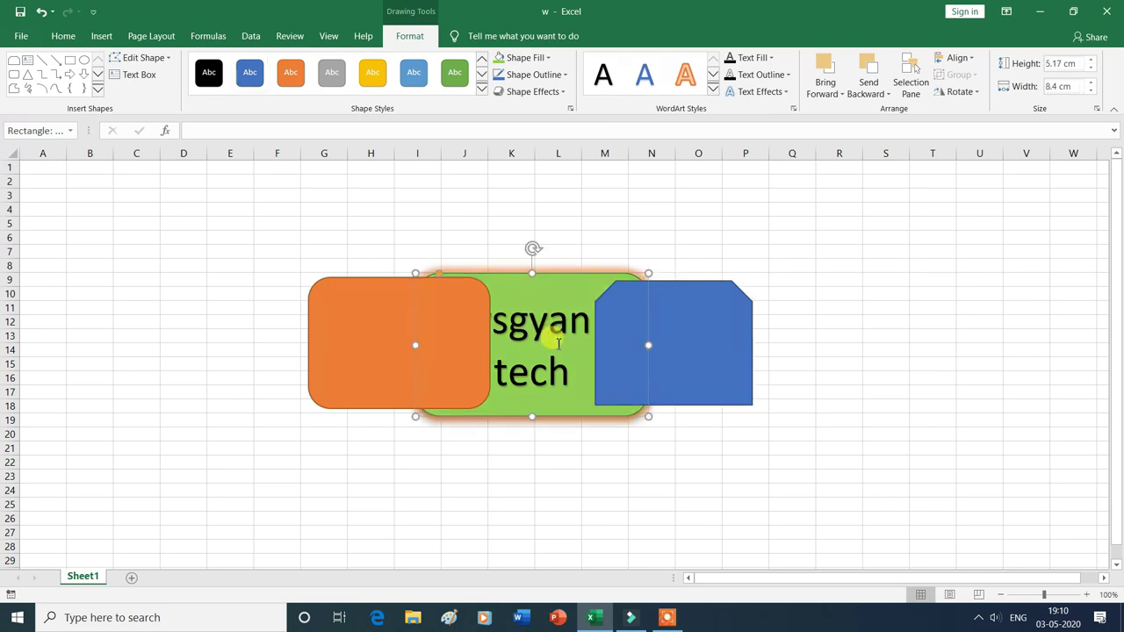
left_click(842, 95)
left_click(842, 111)
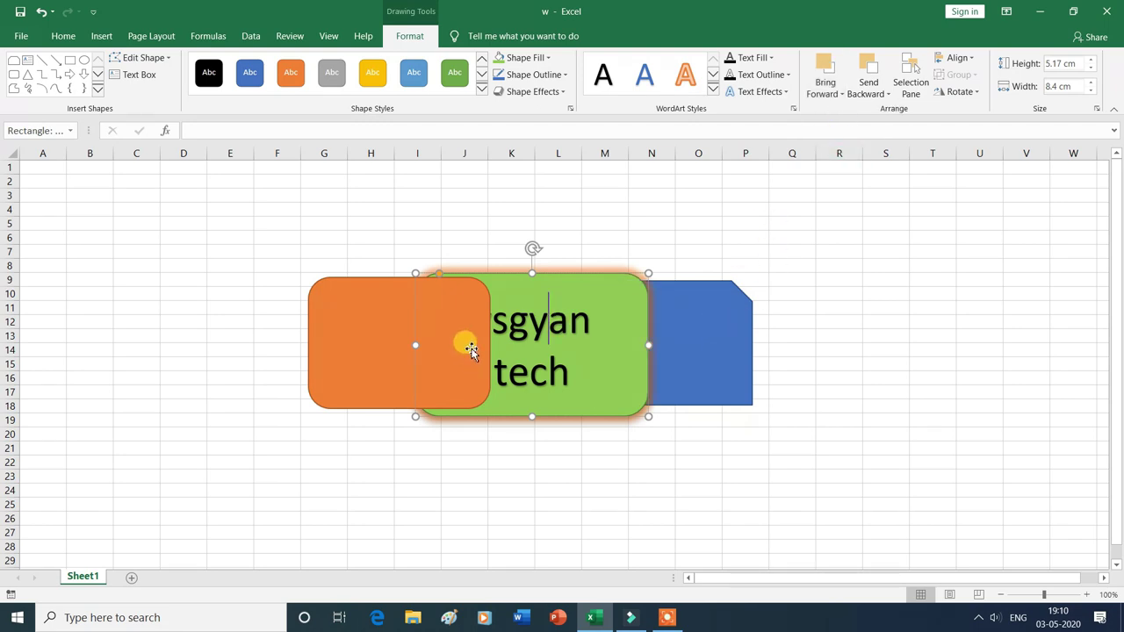
left_click(843, 94)
left_click(845, 111)
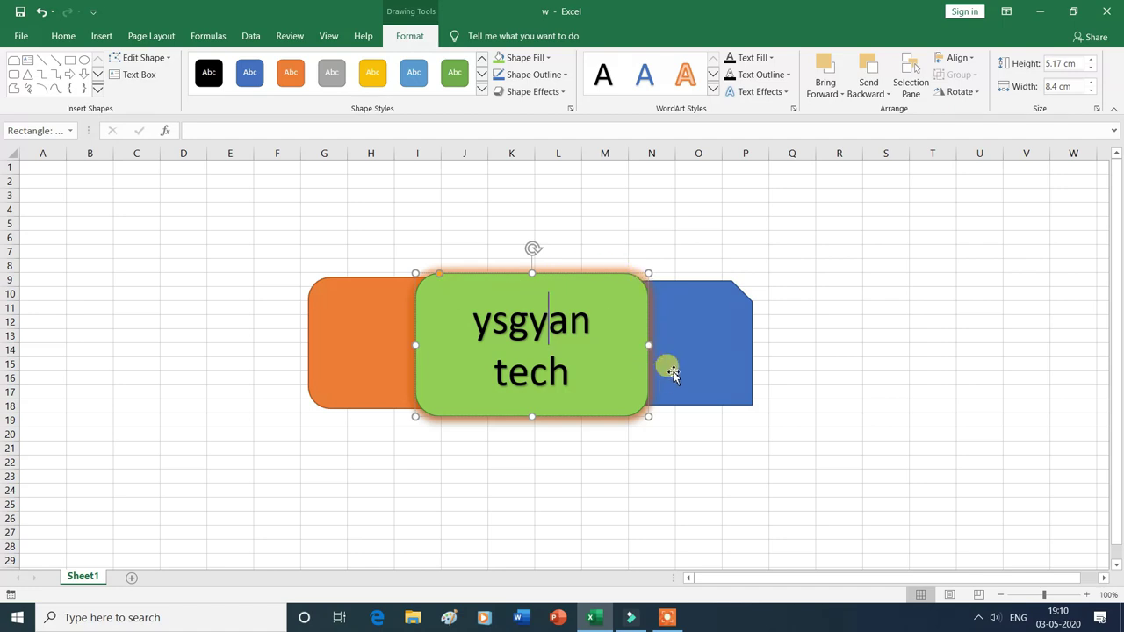
Pull the blue shape right and the orange shape left, then nudge blue slightly left and down
left_click_drag(698, 330, 808, 327)
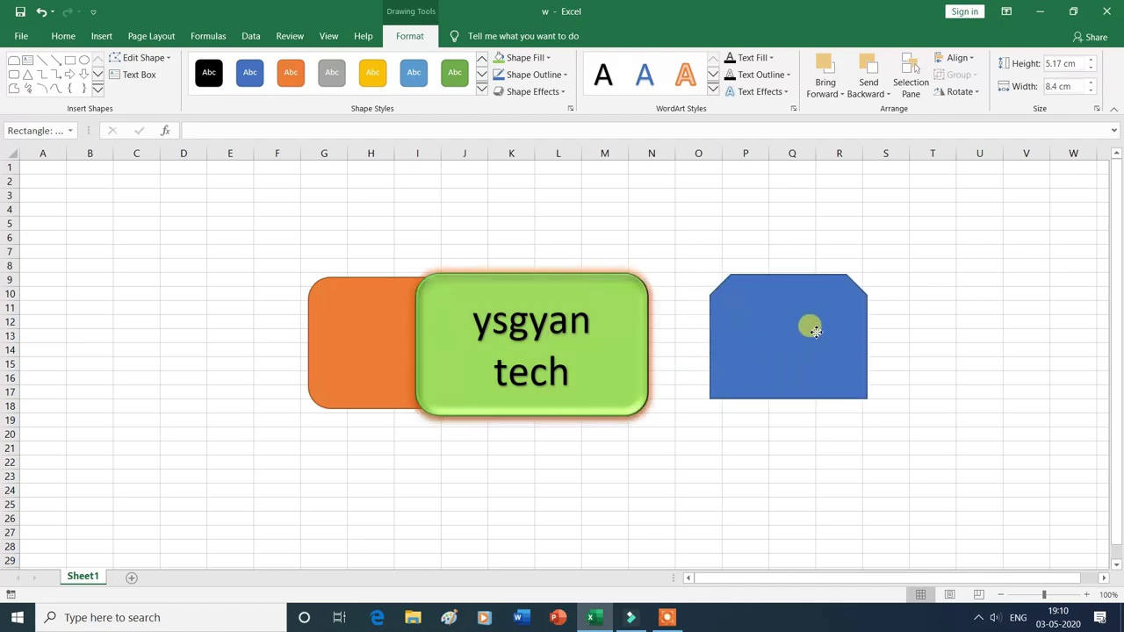
mouse_move(356, 349)
left_mouse_down()
mouse_move(216, 364)
mouse_move(181, 355)
left_mouse_up()
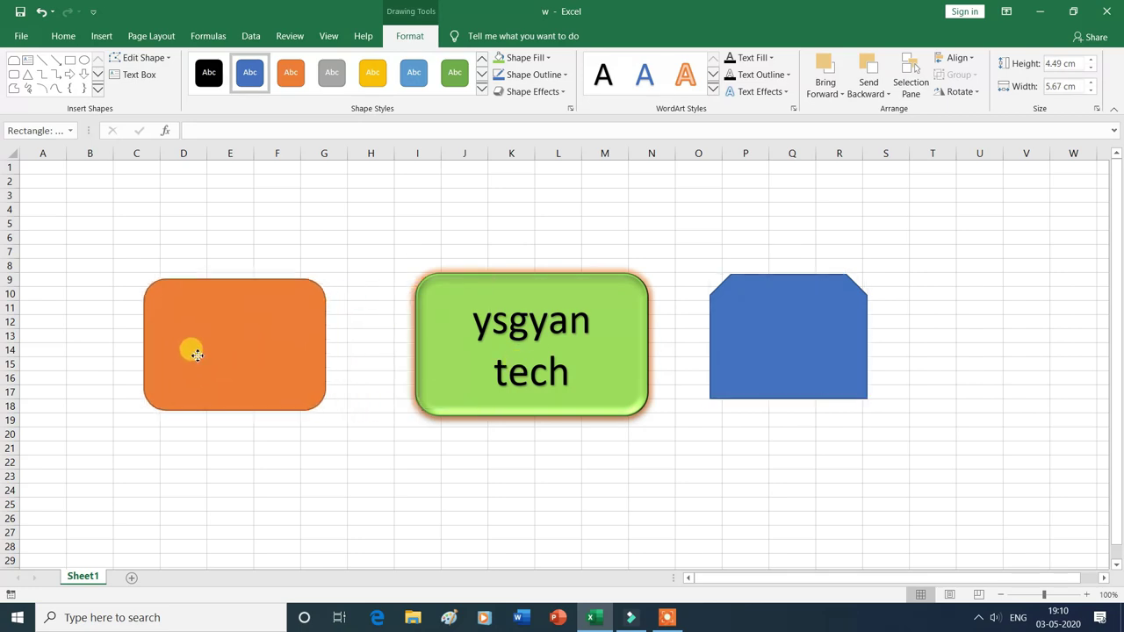
left_click(461, 356)
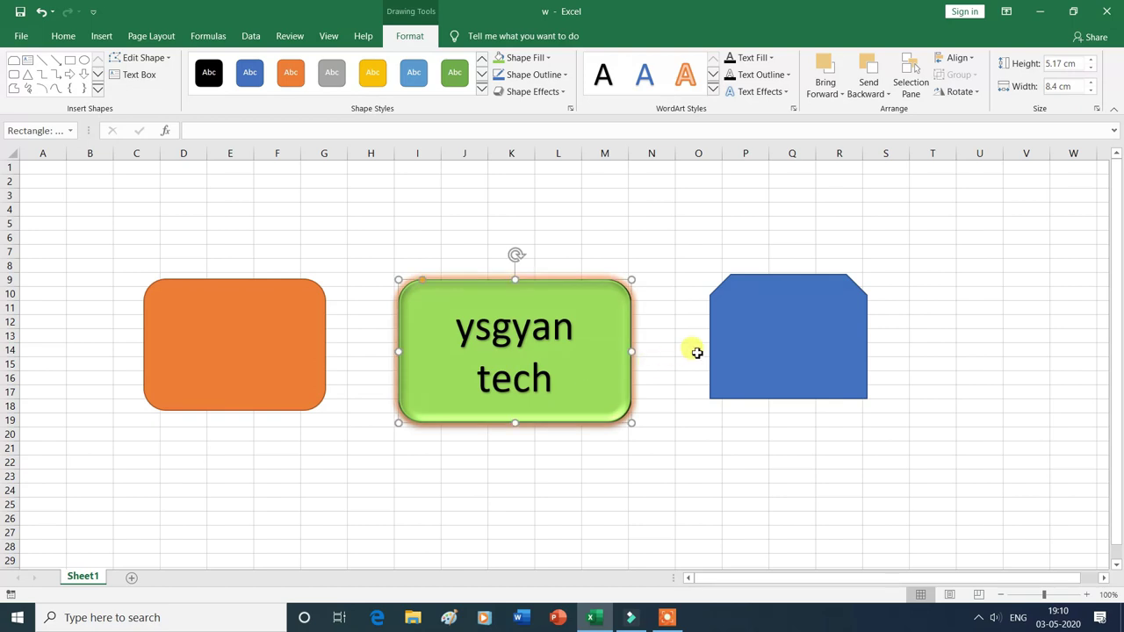
left_click_drag(737, 338, 722, 351)
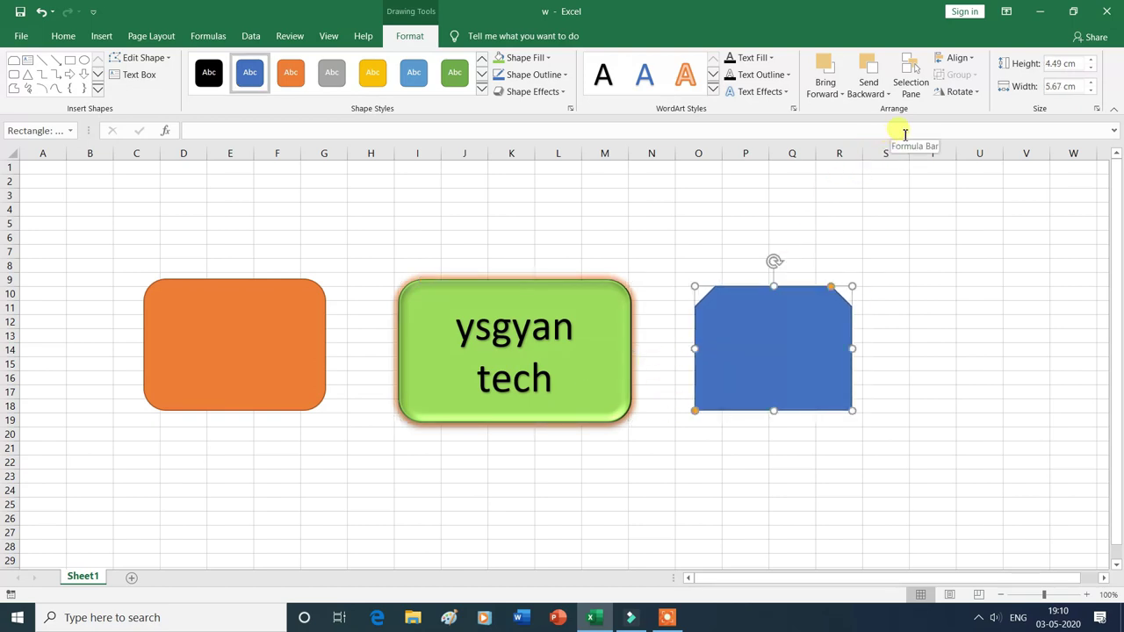
left_click(913, 84)
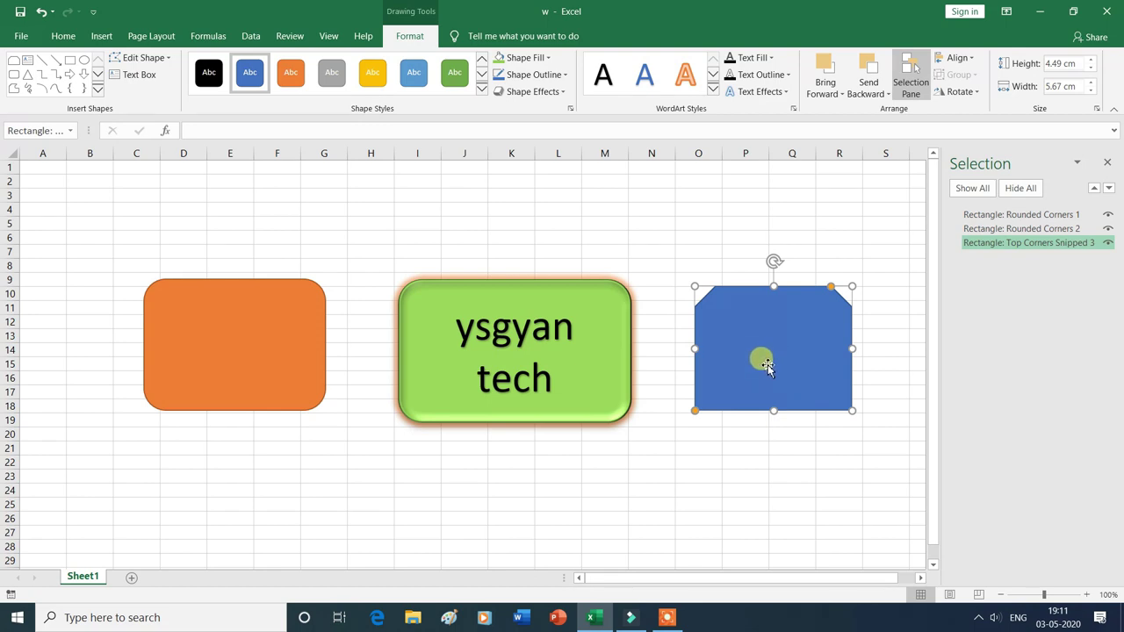
left_click(1107, 243)
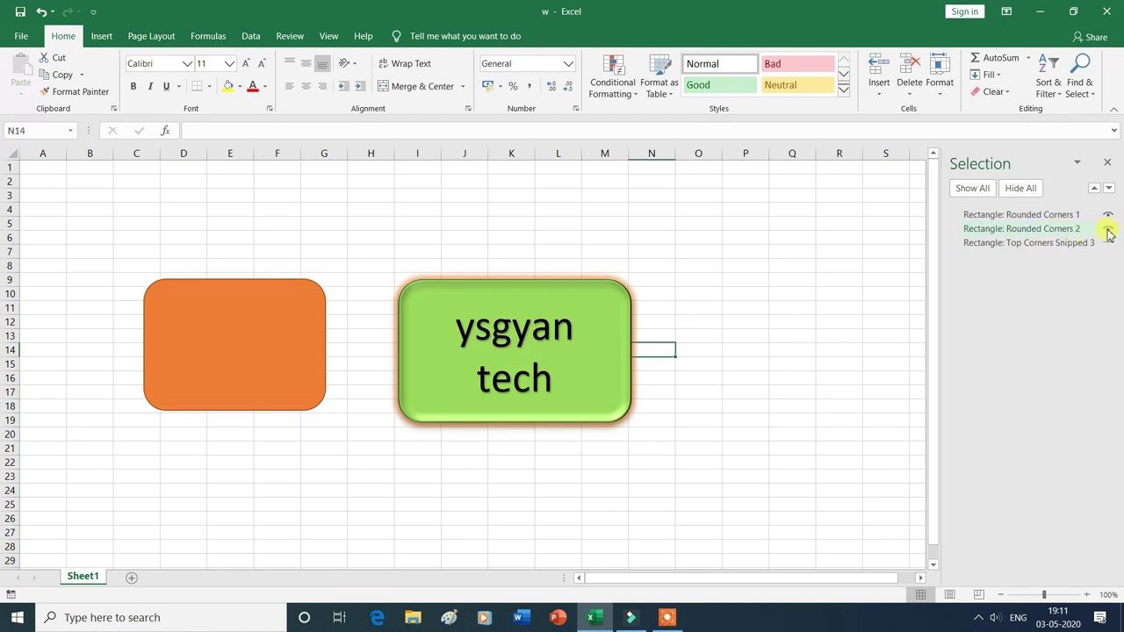
left_click(1107, 230)
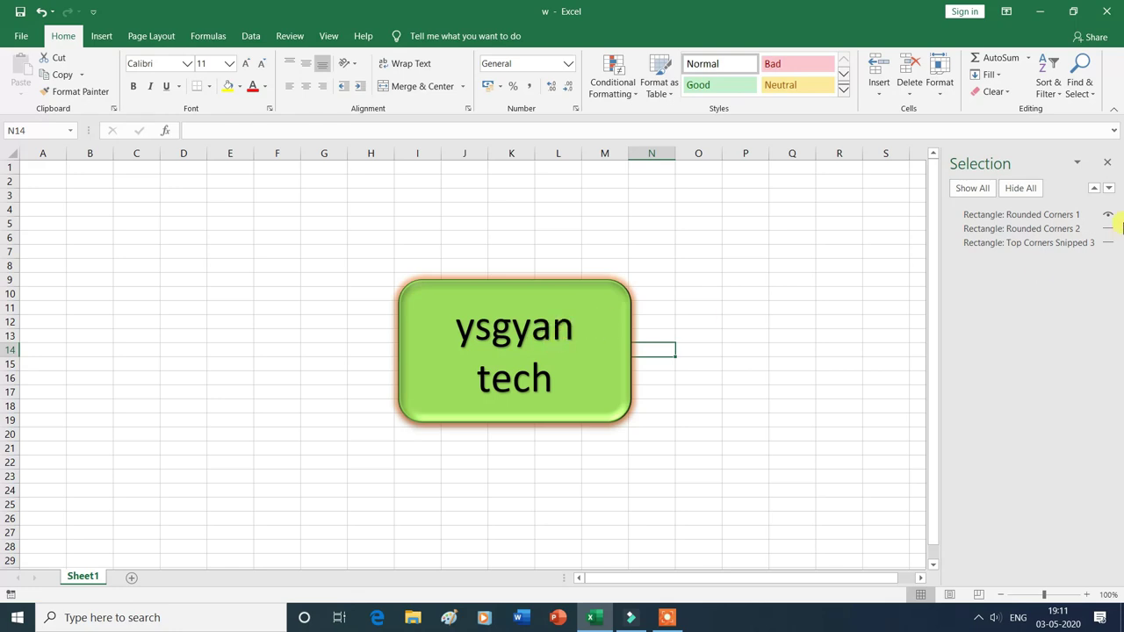
left_click(1108, 216)
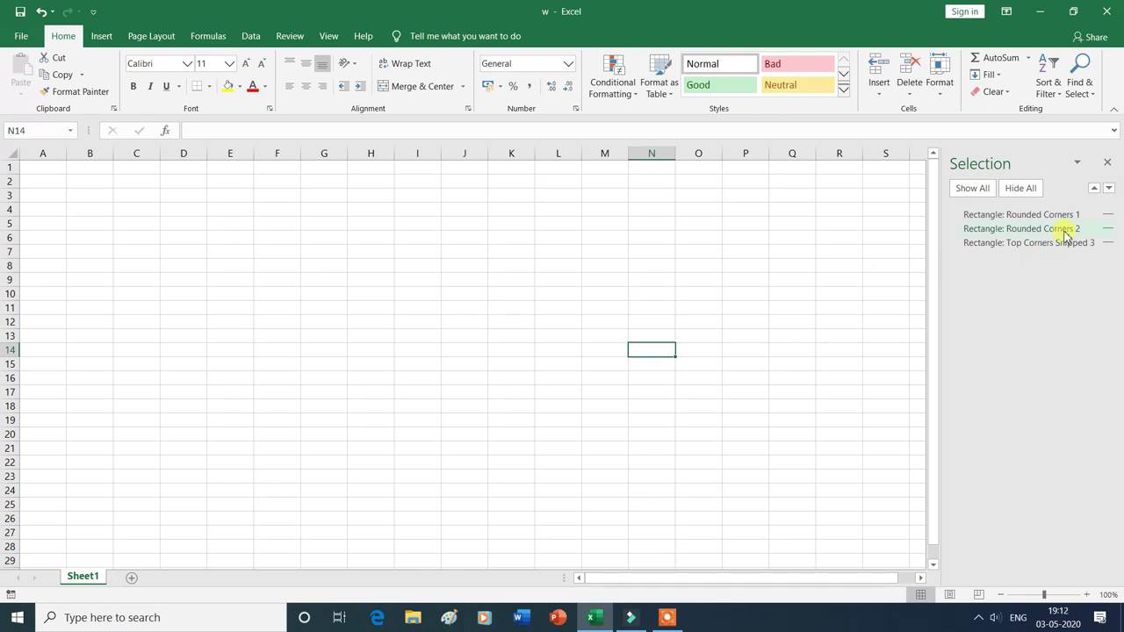
left_click(1107, 216)
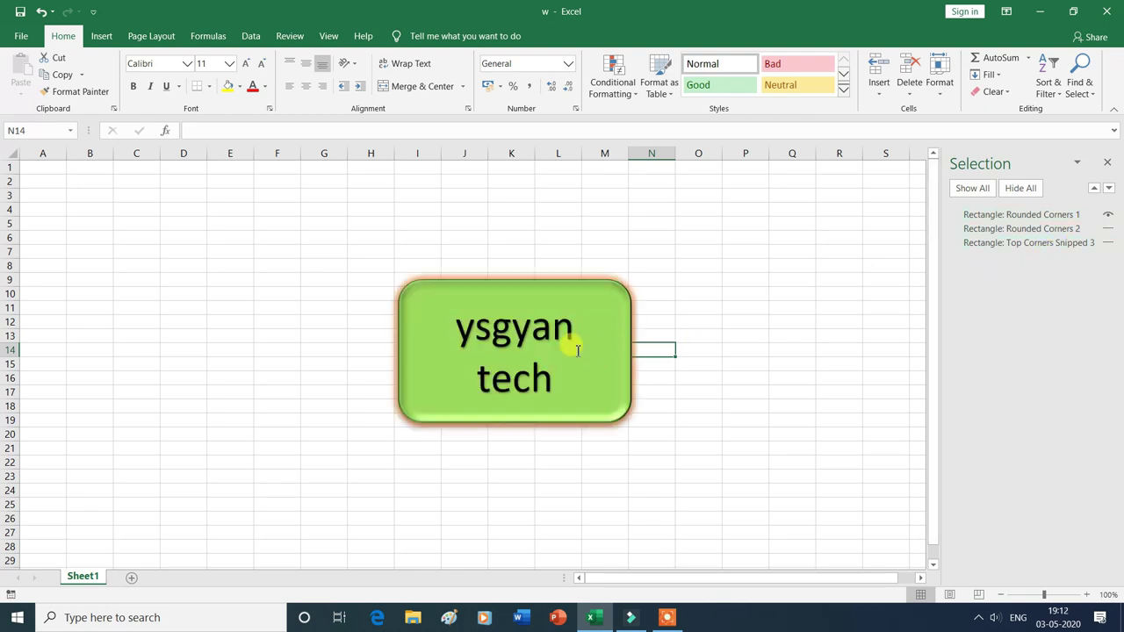
left_click(1108, 228)
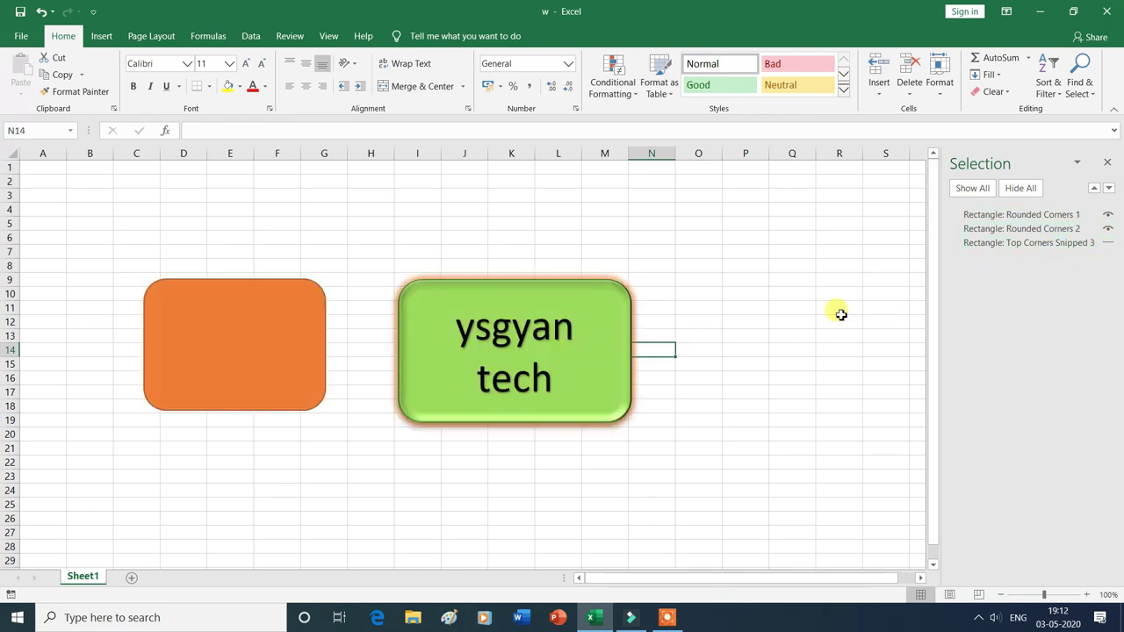
left_click(1108, 242)
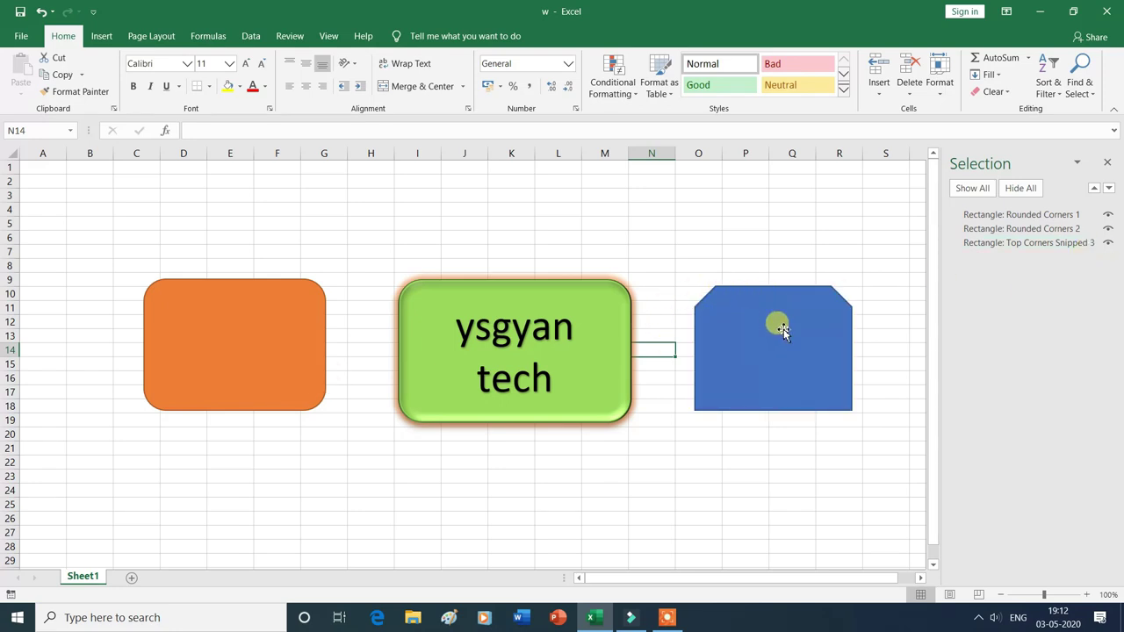
left_click(1022, 192)
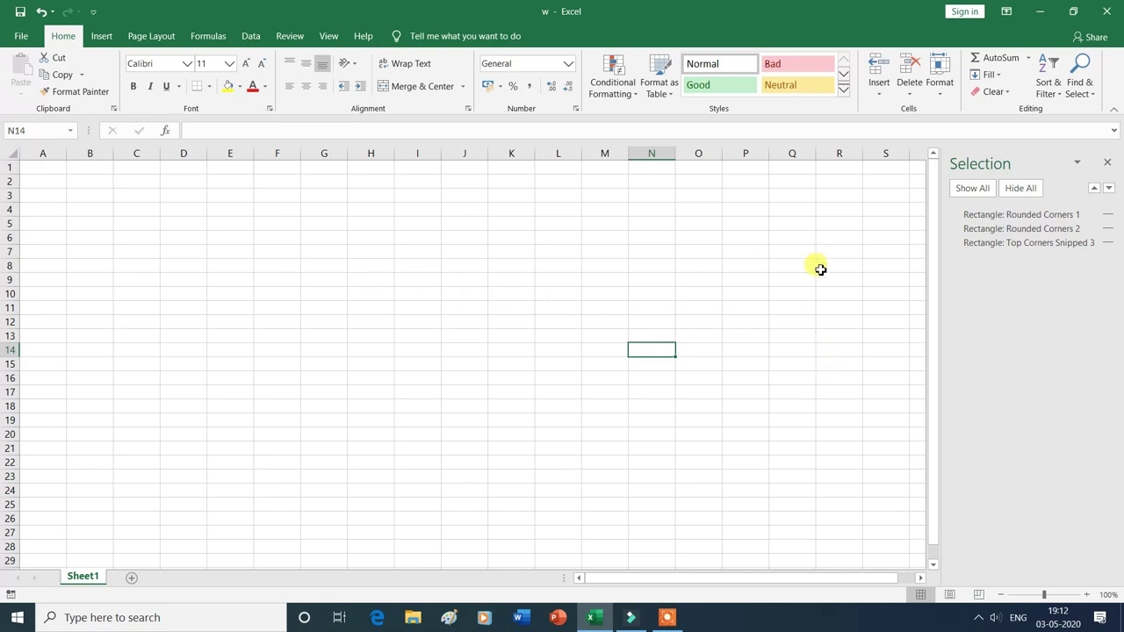
left_click(972, 190)
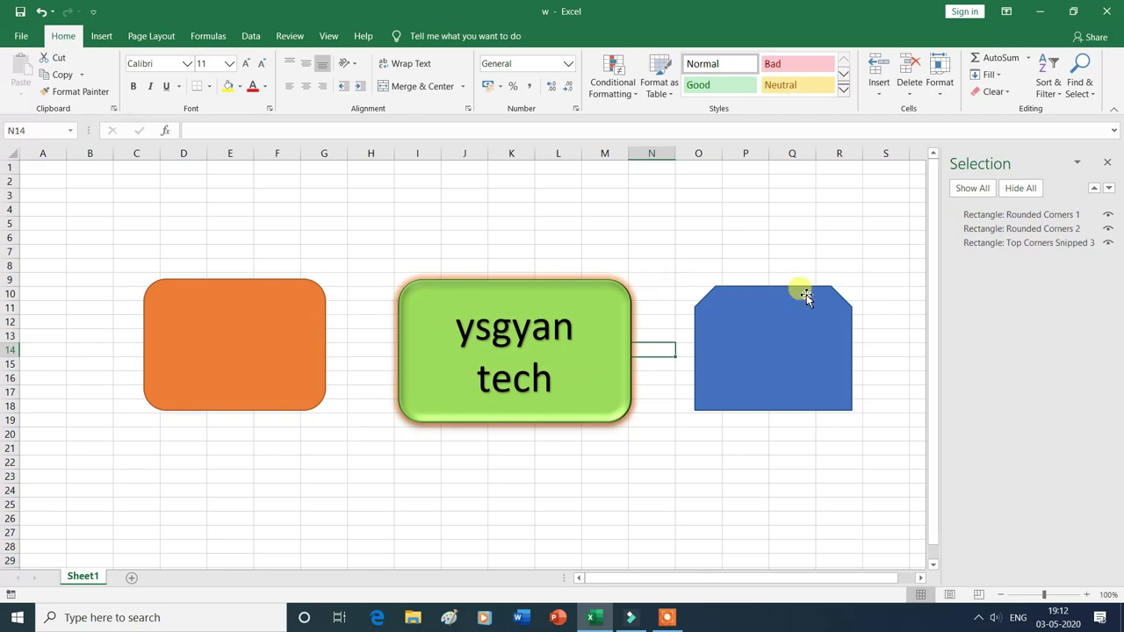
left_click(1109, 167)
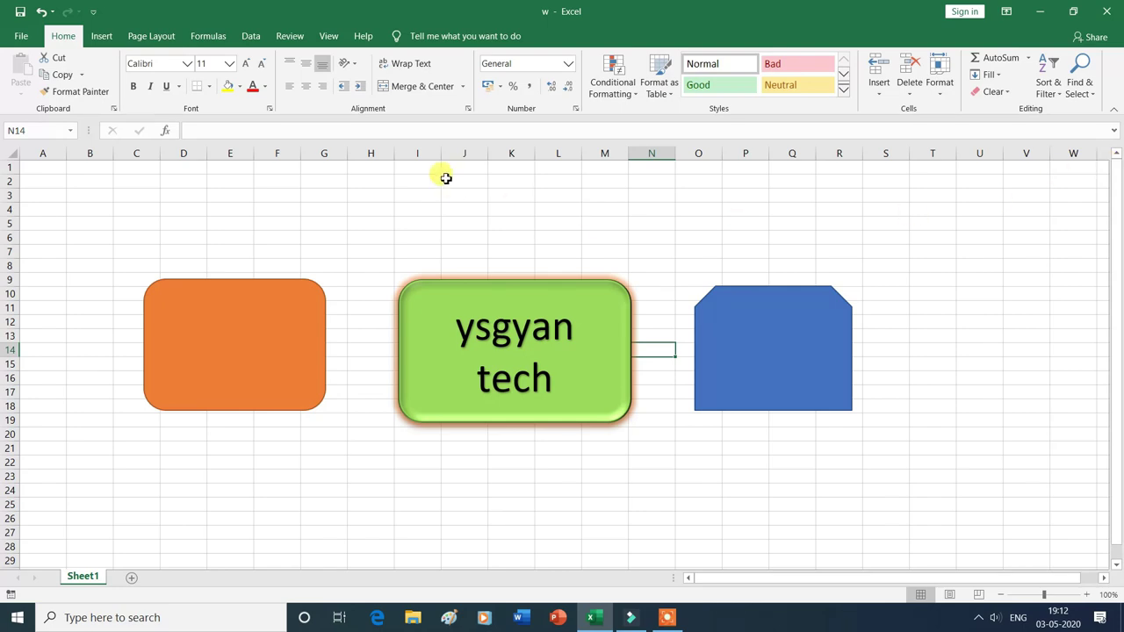
Select the blue, green and orange shapes, apply Align Left, then undo it
left_click(743, 324)
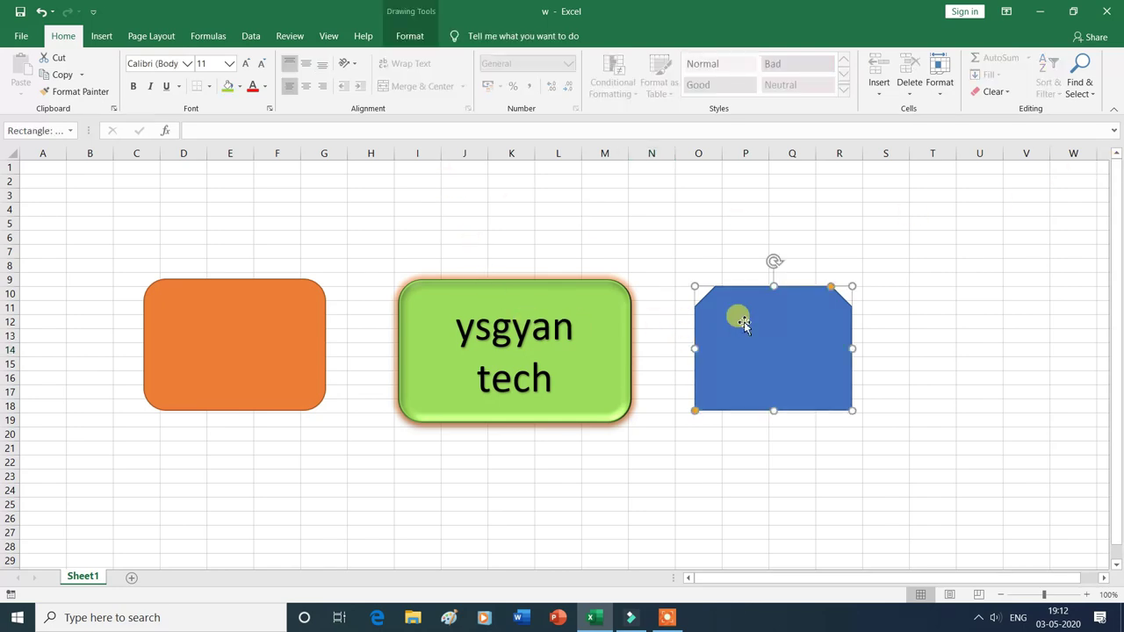
left_click(410, 38)
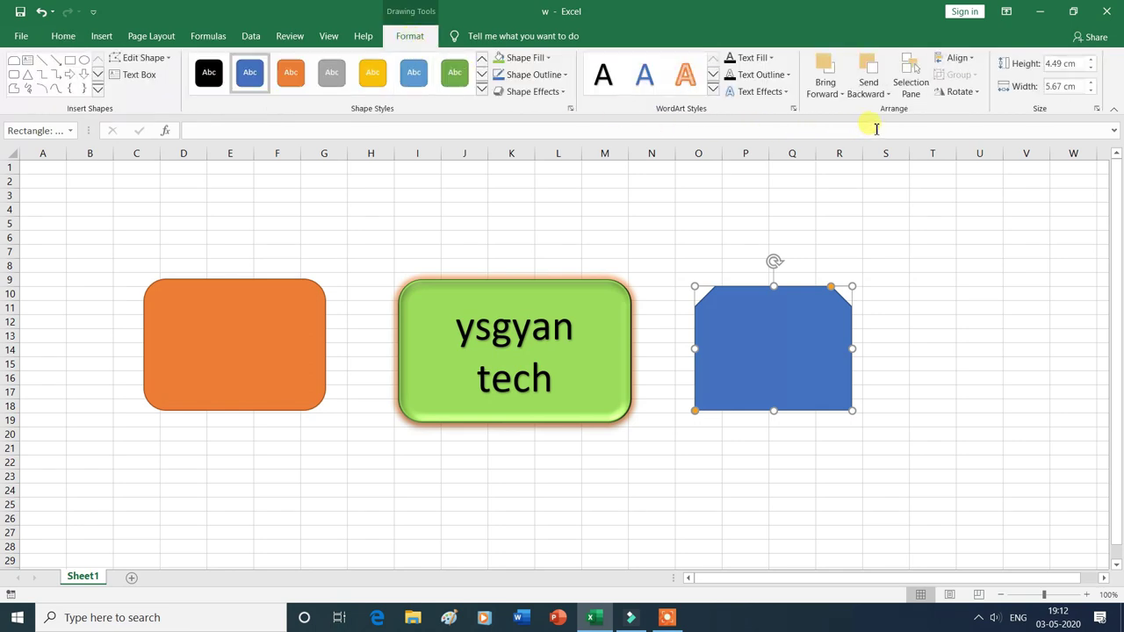
left_click(970, 64)
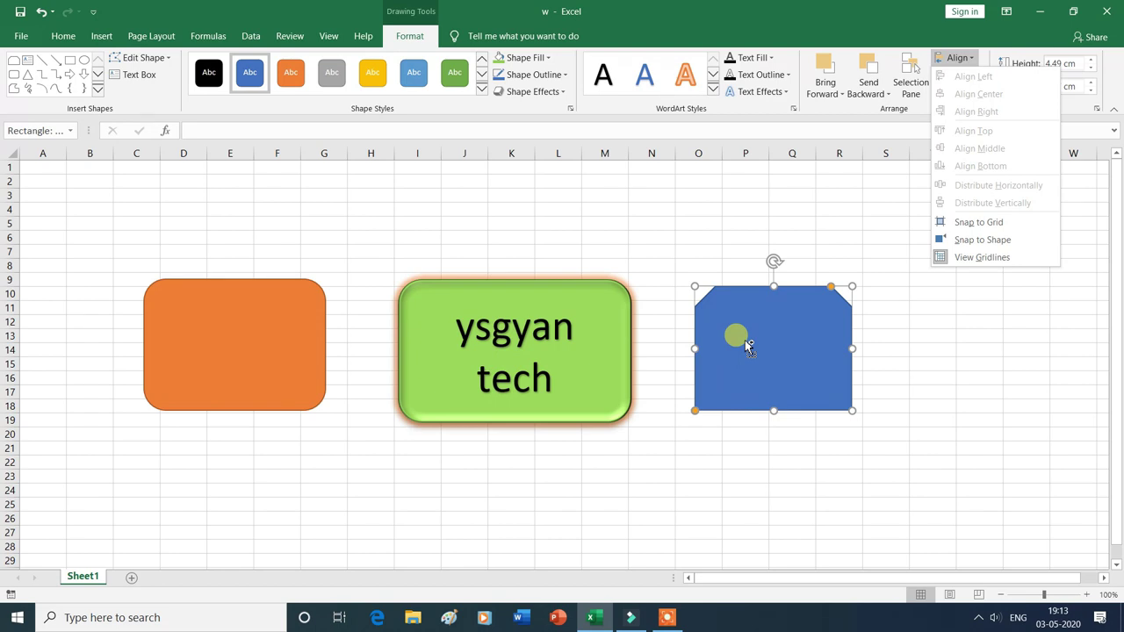
left_click(760, 341)
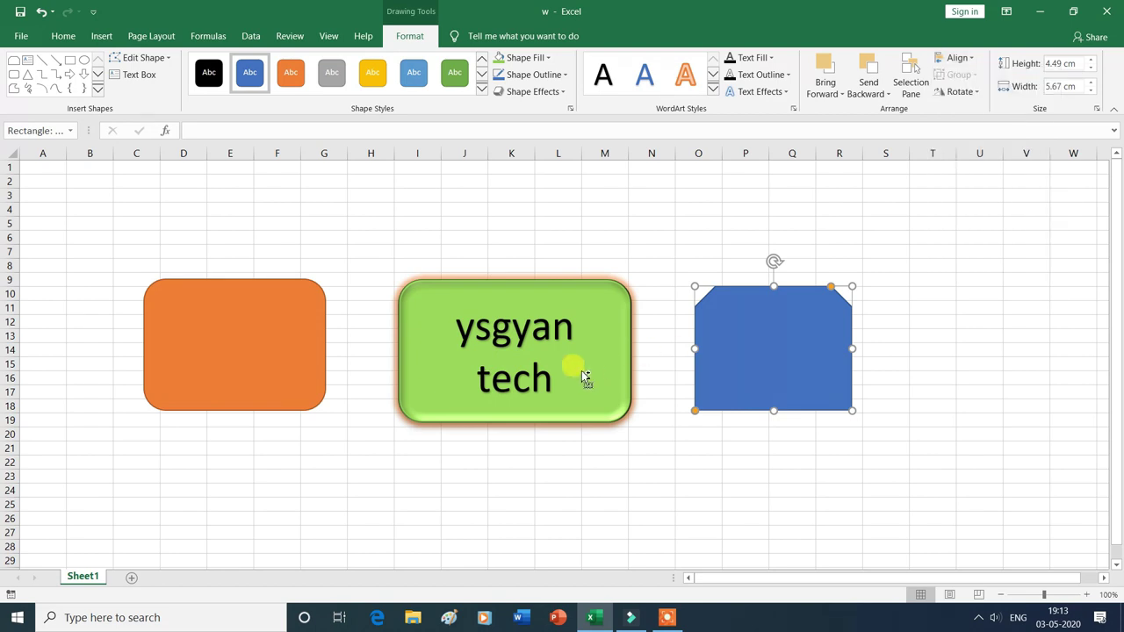
left_click(542, 346, "ctrl")
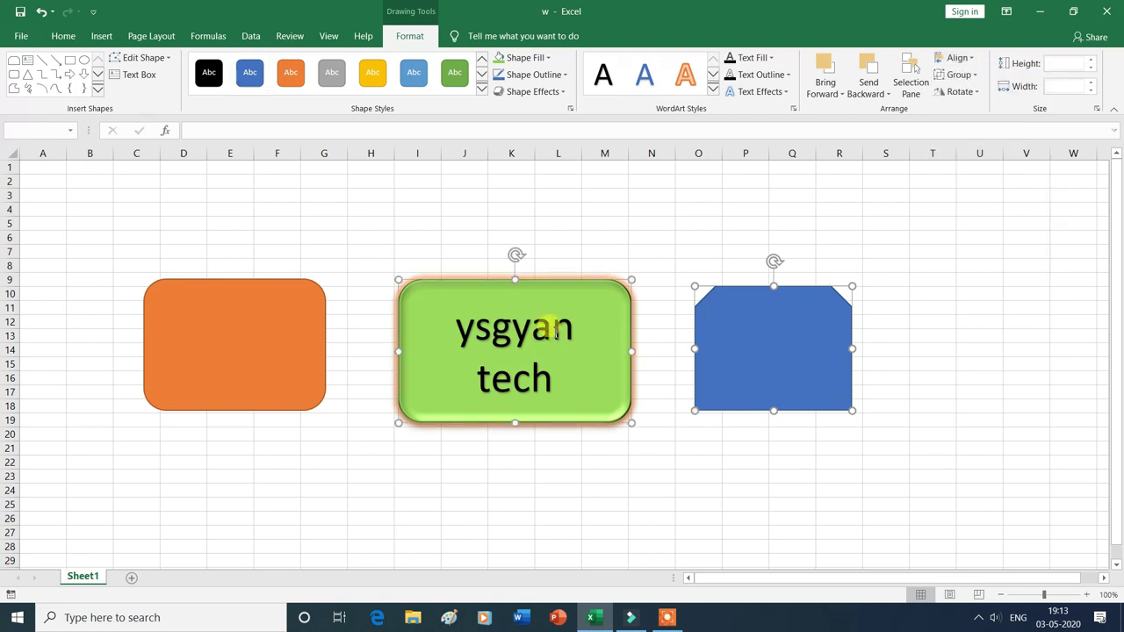
left_click(248, 329, "ctrl")
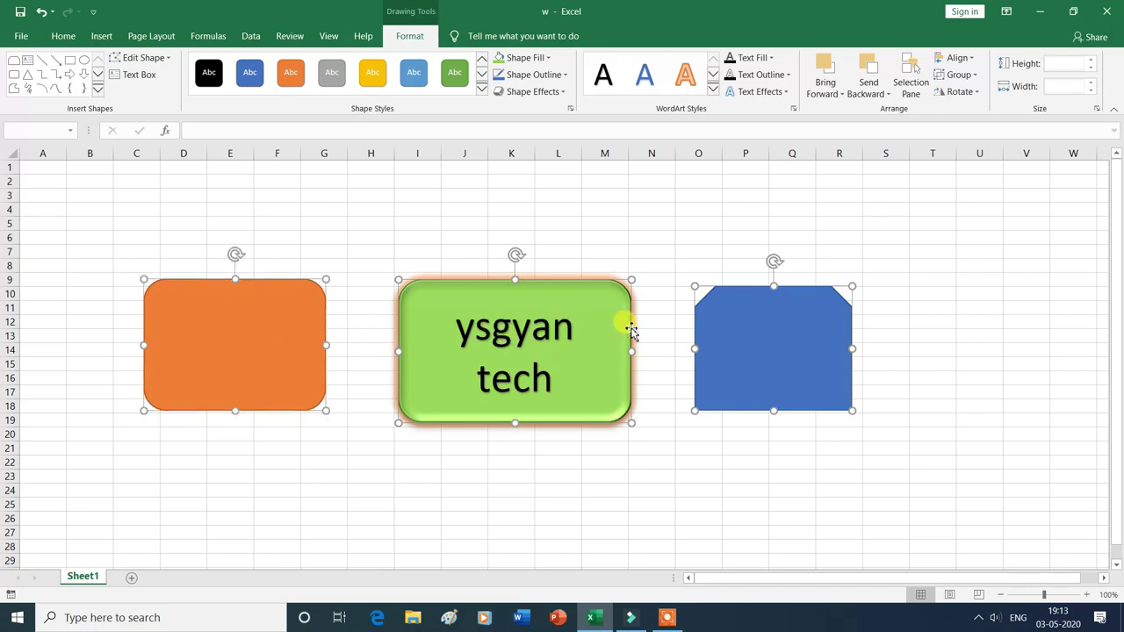
left_click(970, 64)
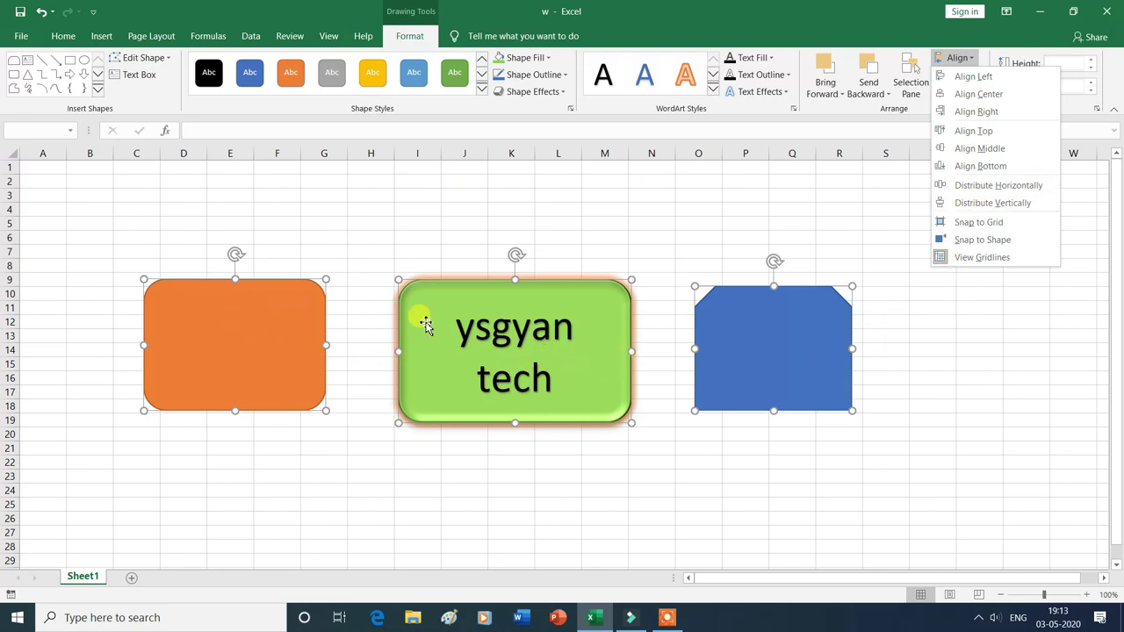
left_click(983, 77)
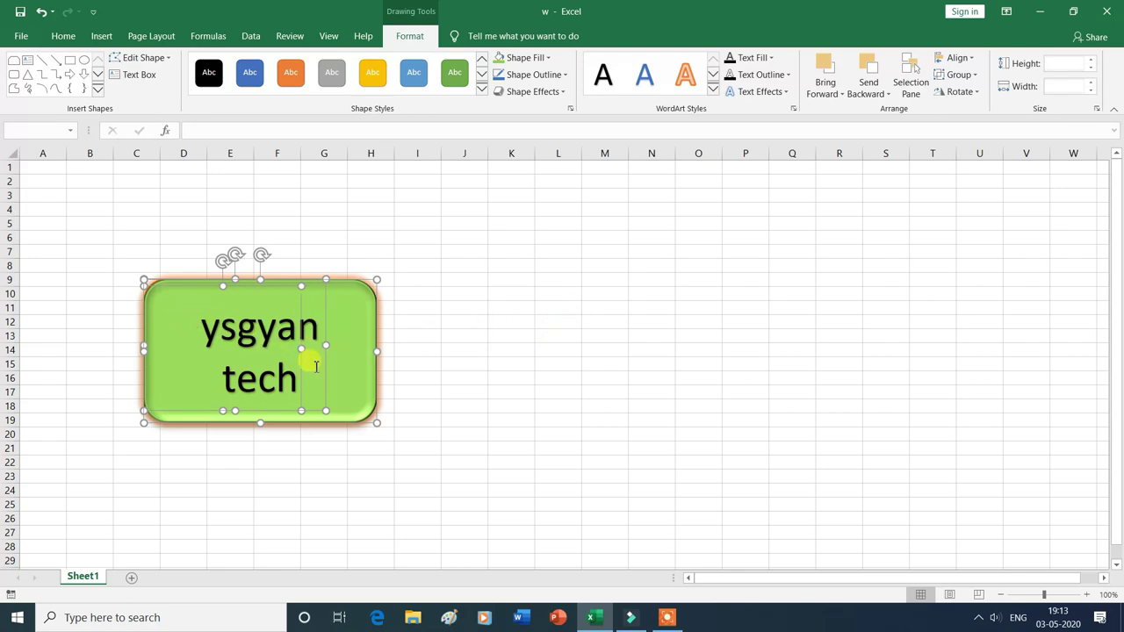
key("ctrl+z")
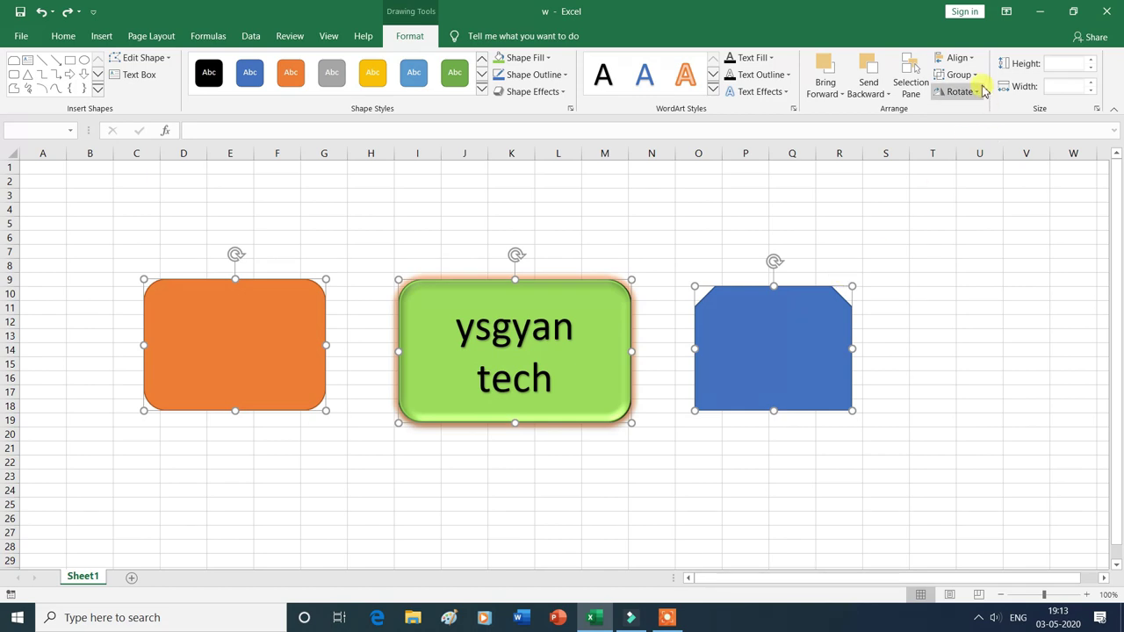
Try Align Right (undone), then Align Center, Top, Bottom and Middle on the three shapes
left_click(971, 59)
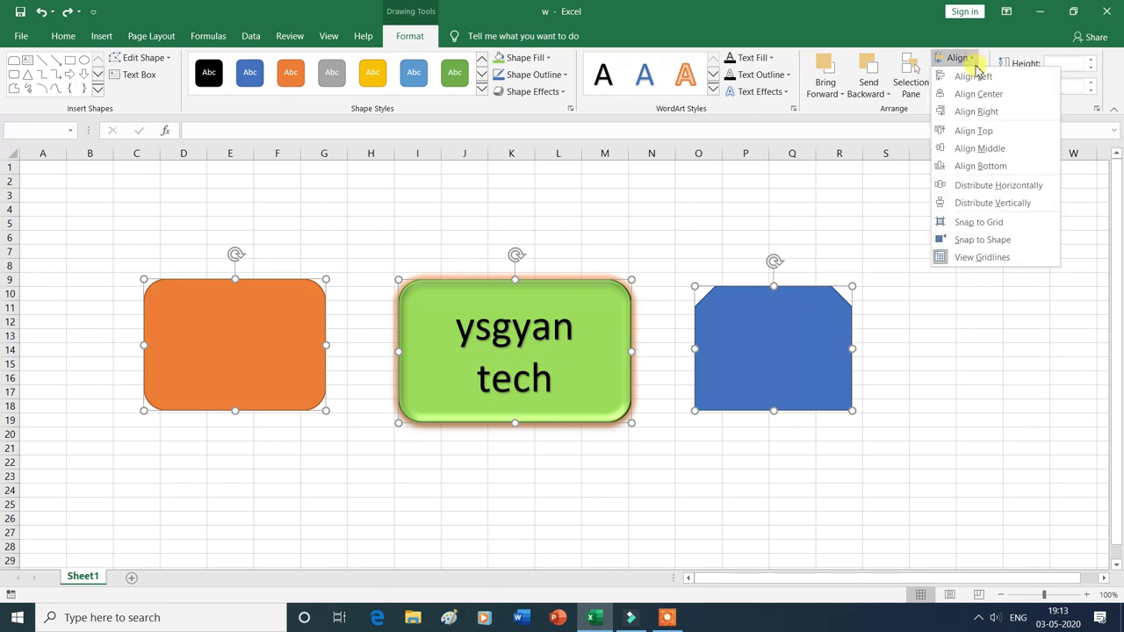
left_click(979, 112)
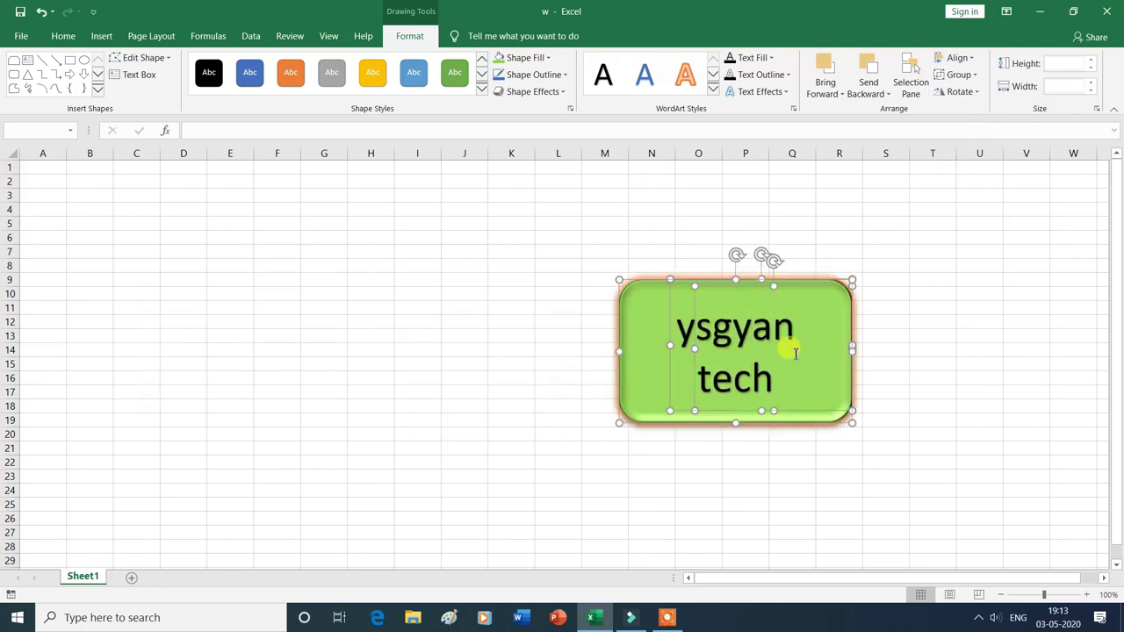
key("ctrl+z")
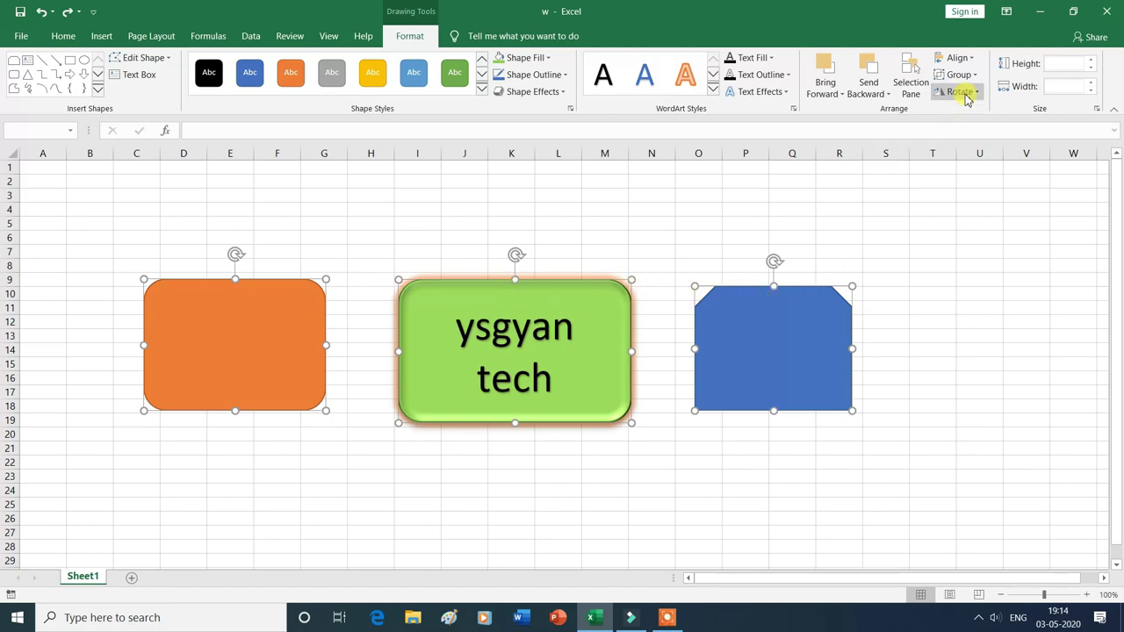
left_click(974, 59)
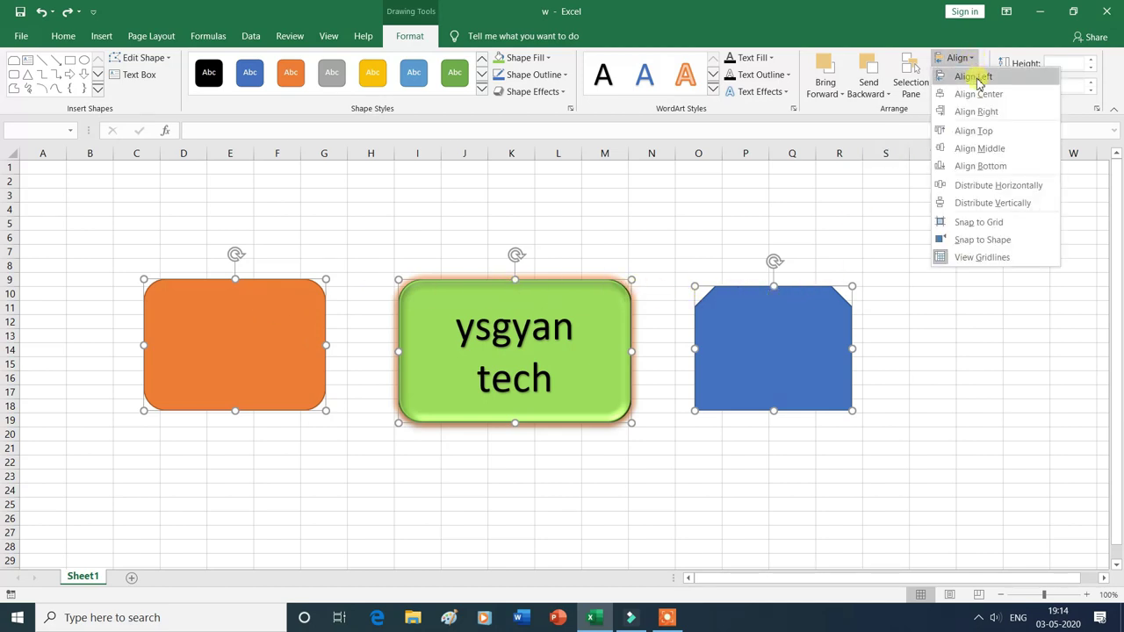
left_click(978, 94)
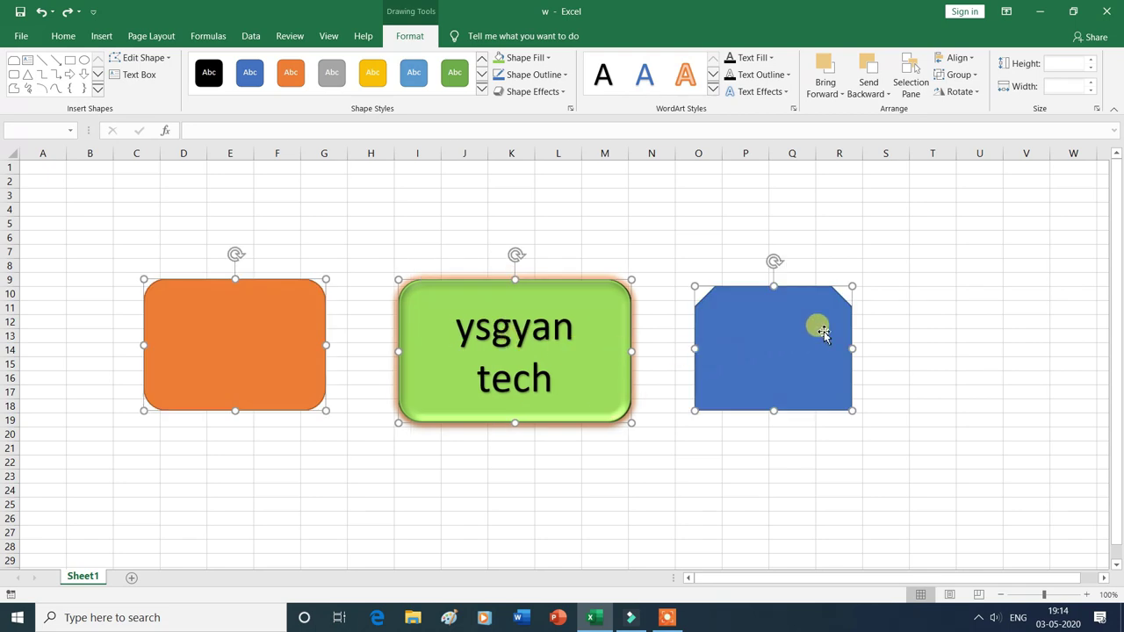
left_click(972, 59)
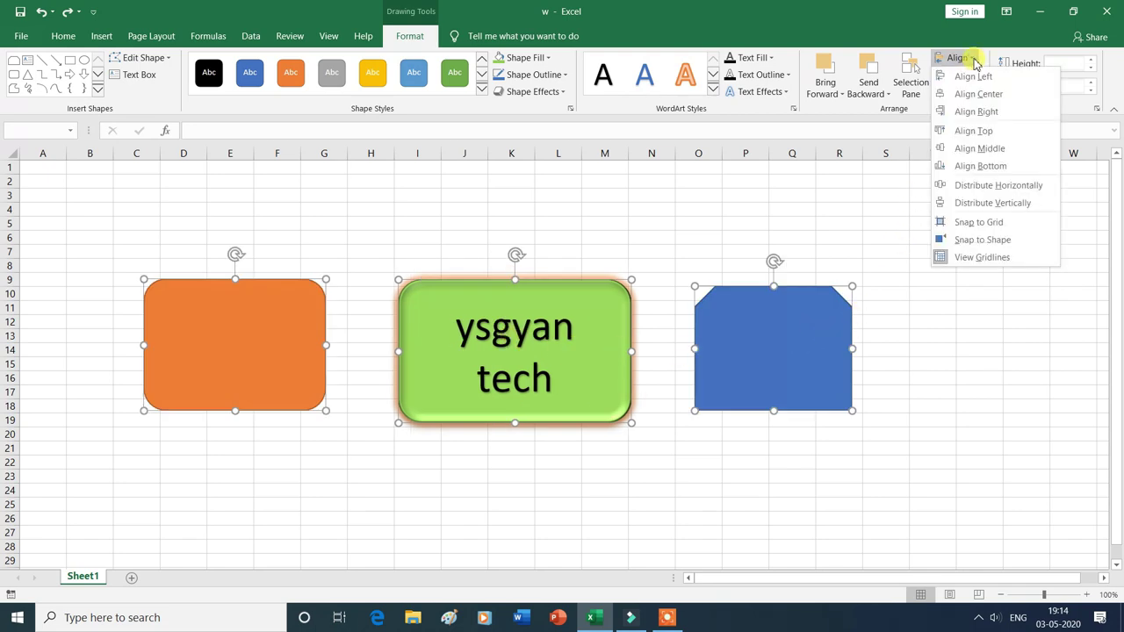
left_click(981, 139)
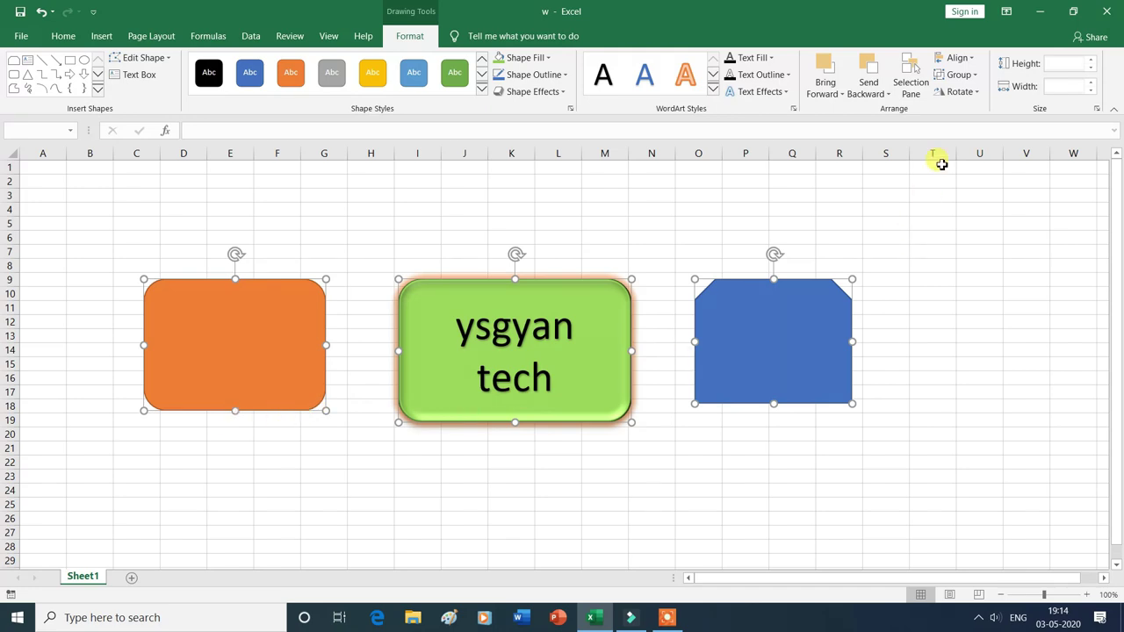
left_click(958, 58)
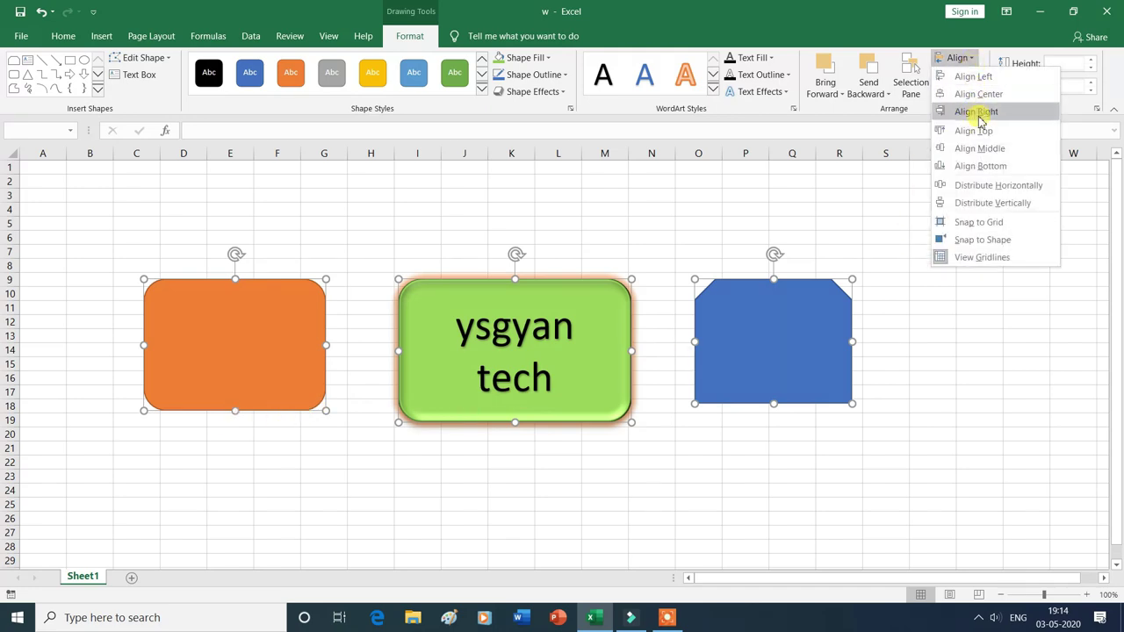
left_click(981, 166)
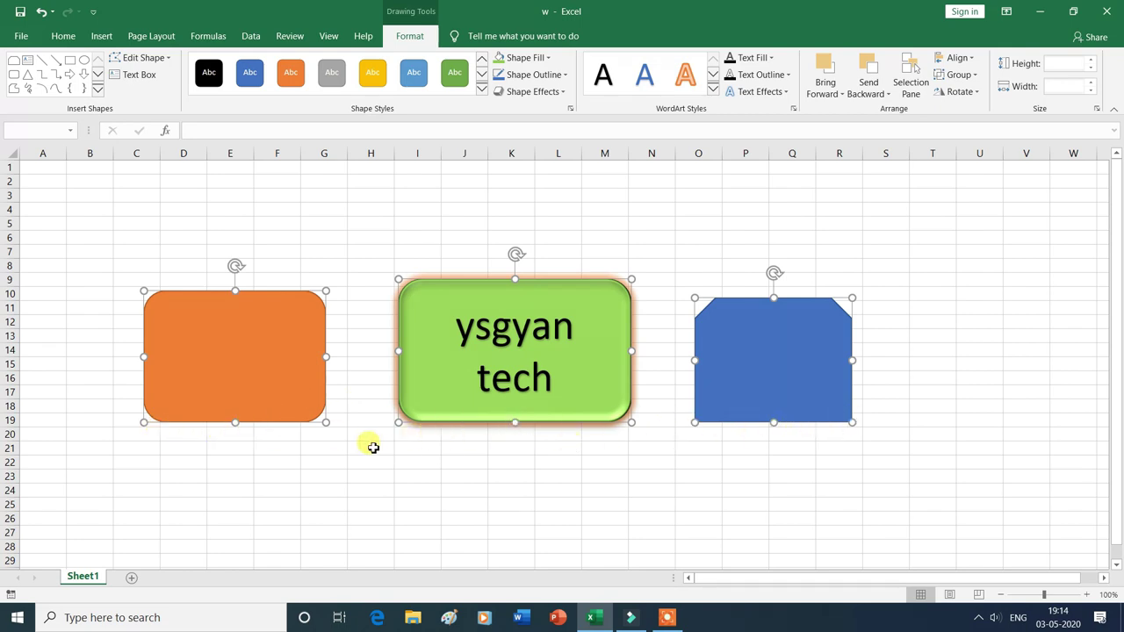
left_click(970, 59)
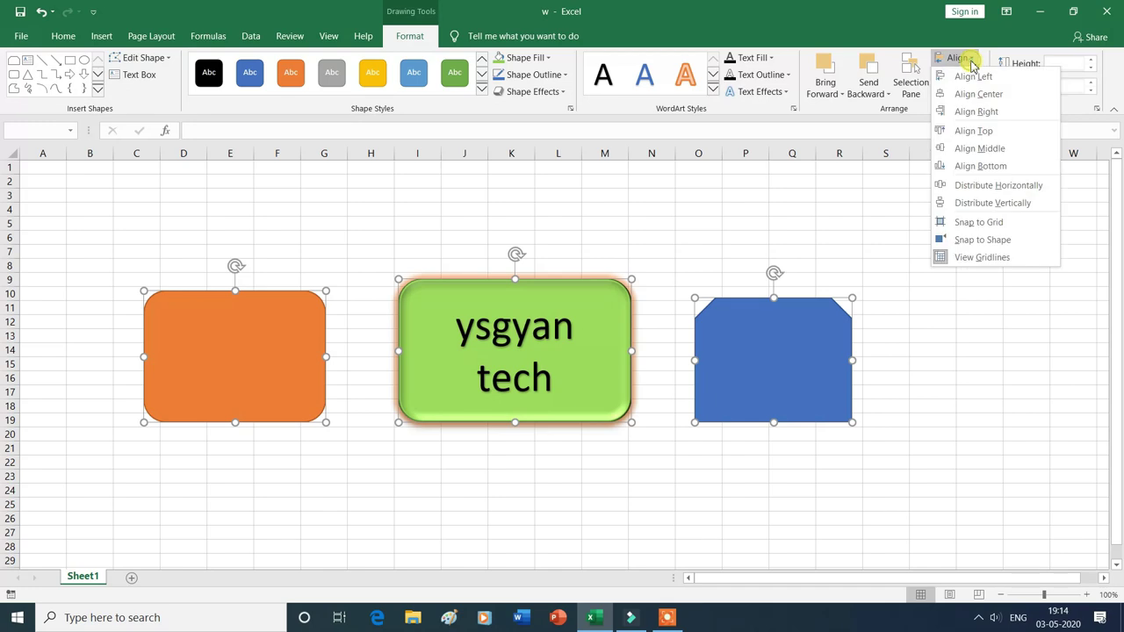
left_click(981, 151)
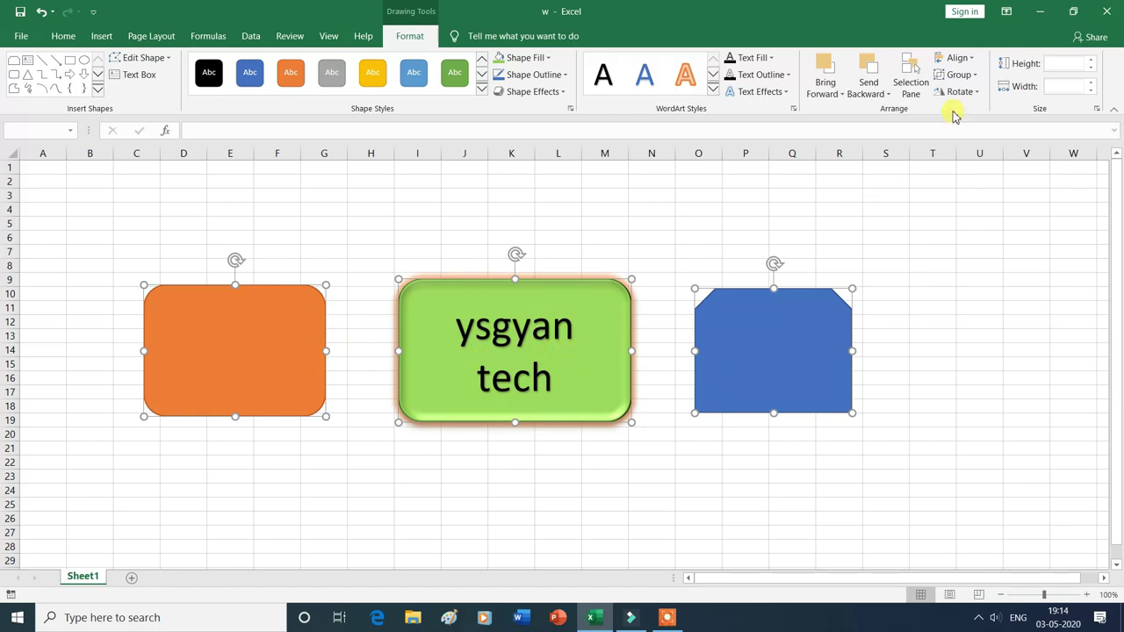
Distribute the three shapes horizontally, then vertically
left_click(972, 65)
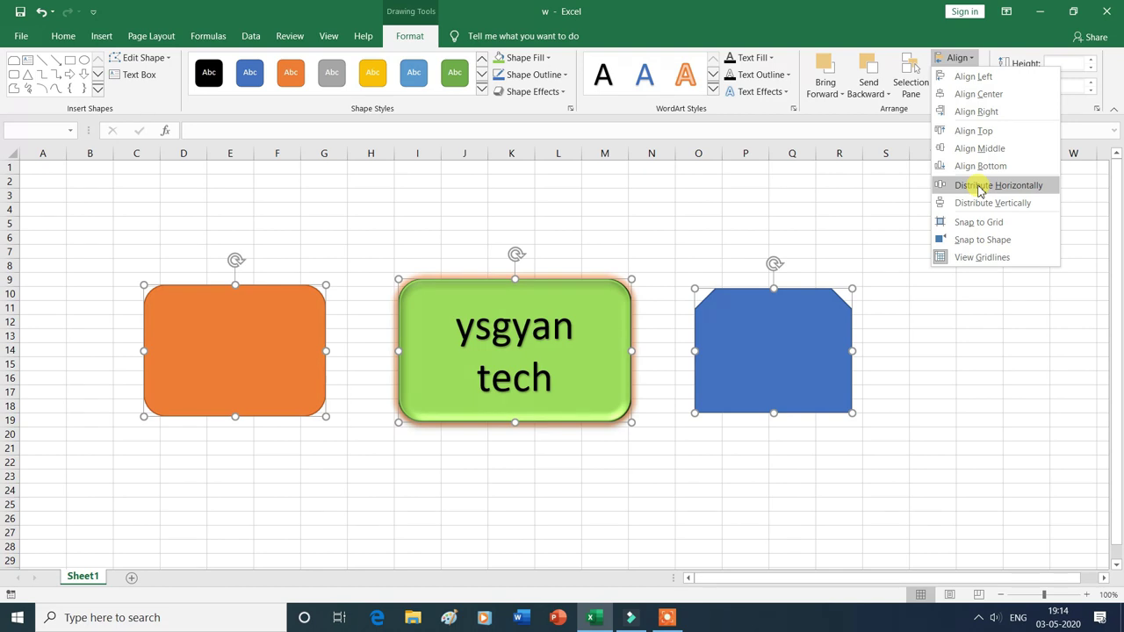
left_click(980, 190)
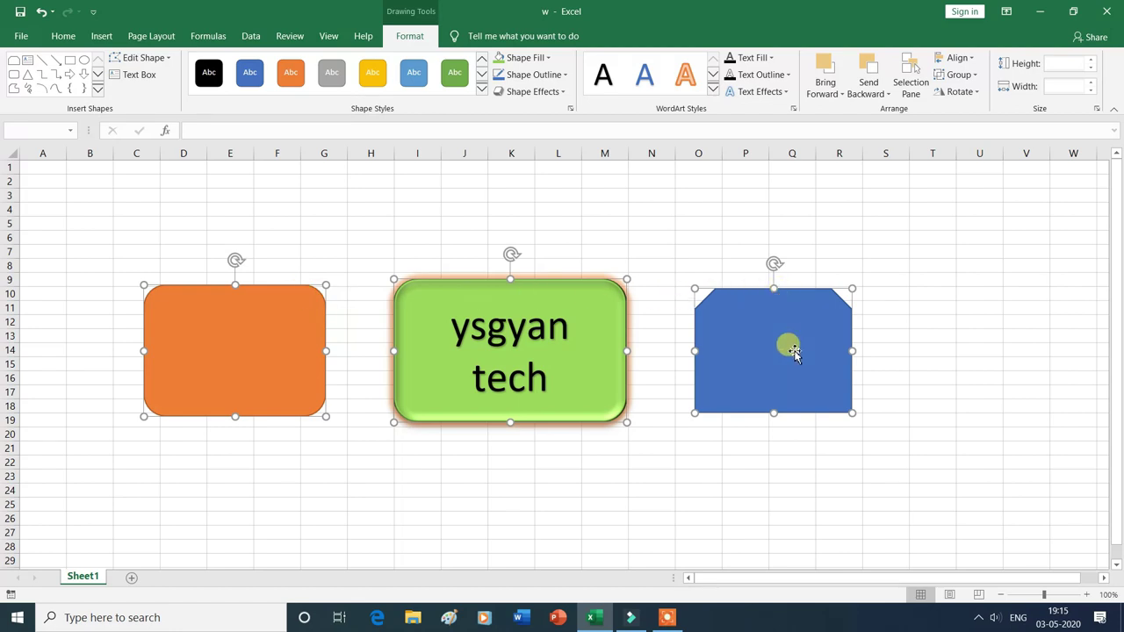
left_click(970, 66)
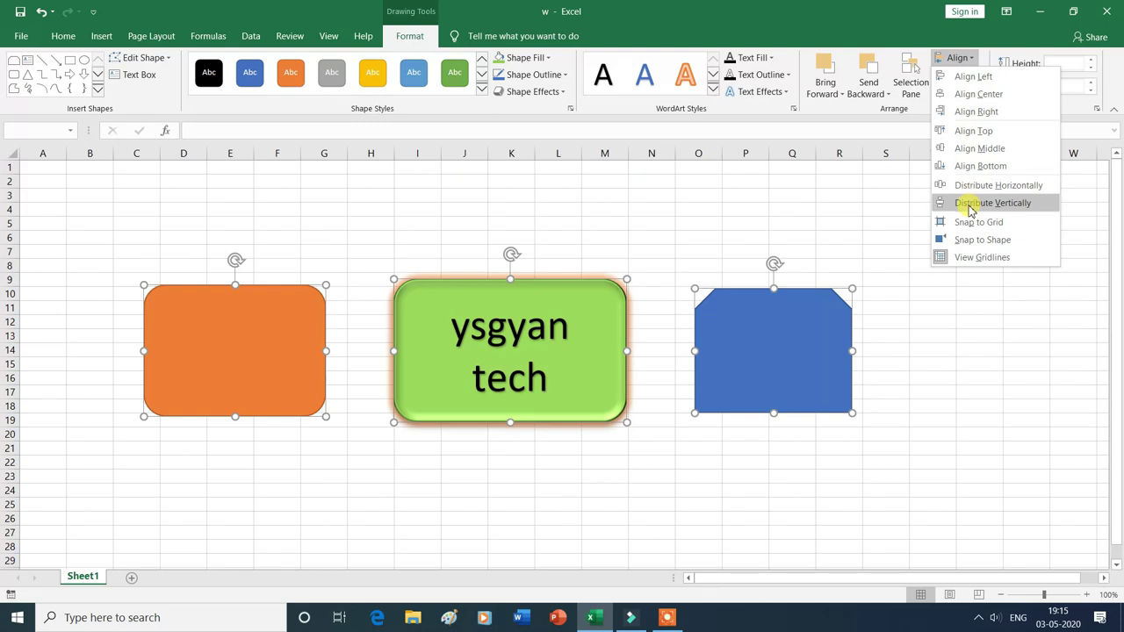
left_click(970, 207)
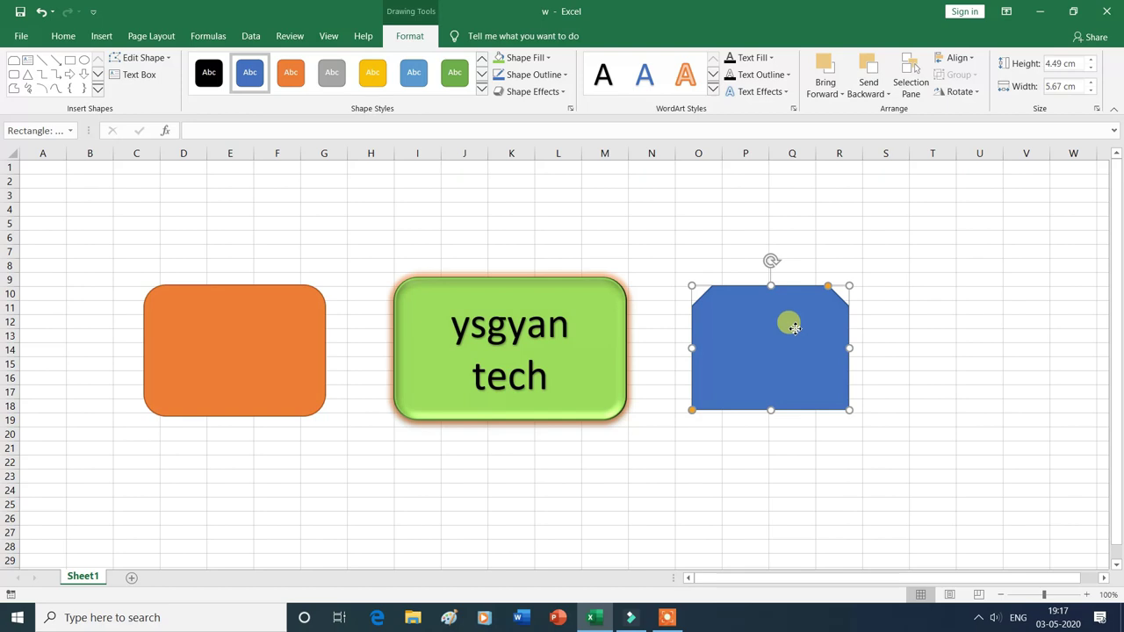
left_click_drag(793, 328, 793, 206)
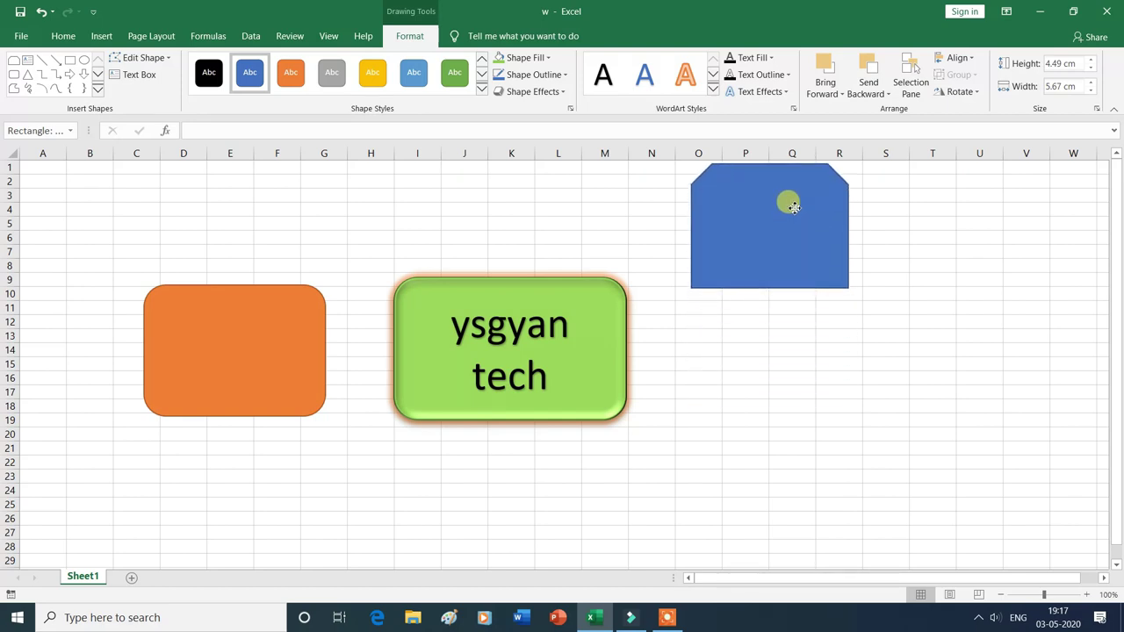
left_click_drag(793, 206, 796, 478)
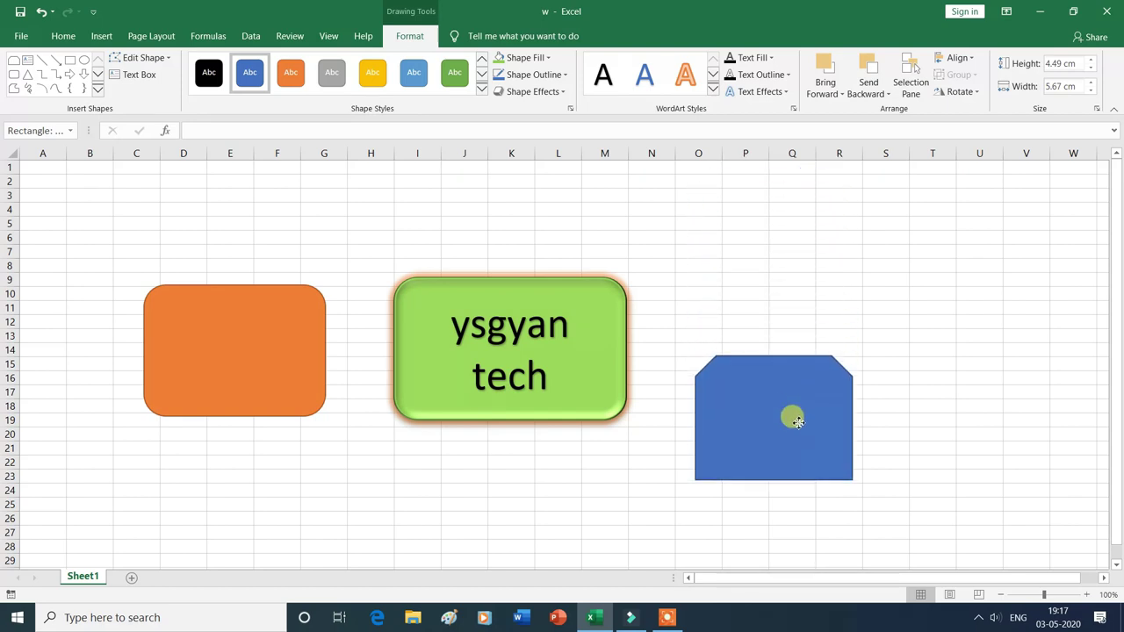
left_click_drag(796, 478, 796, 320)
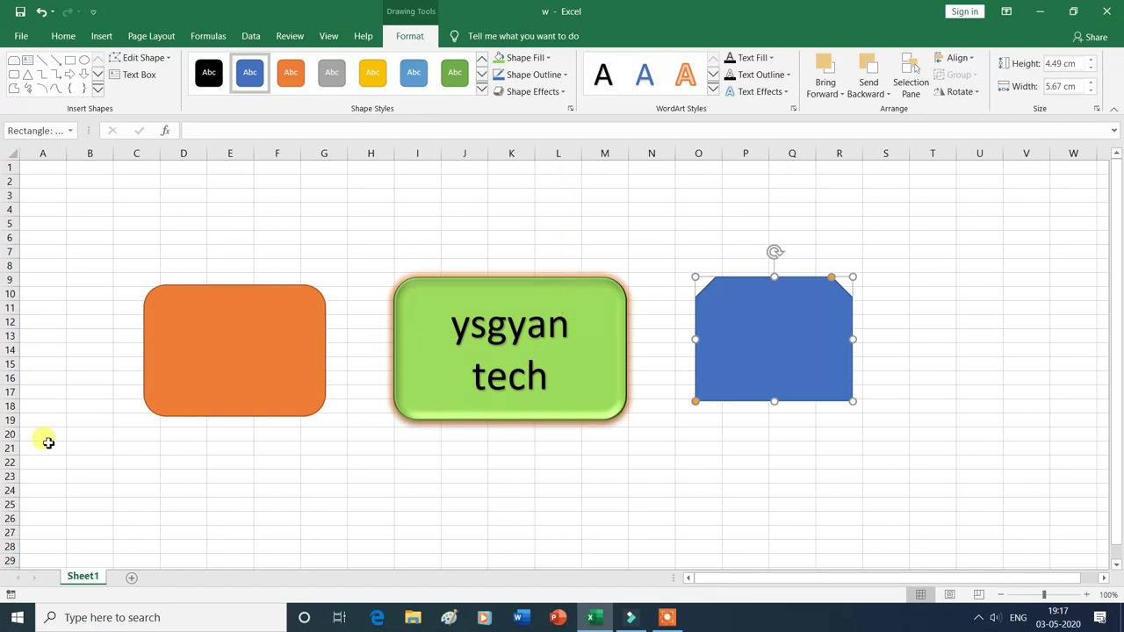
left_click(783, 348)
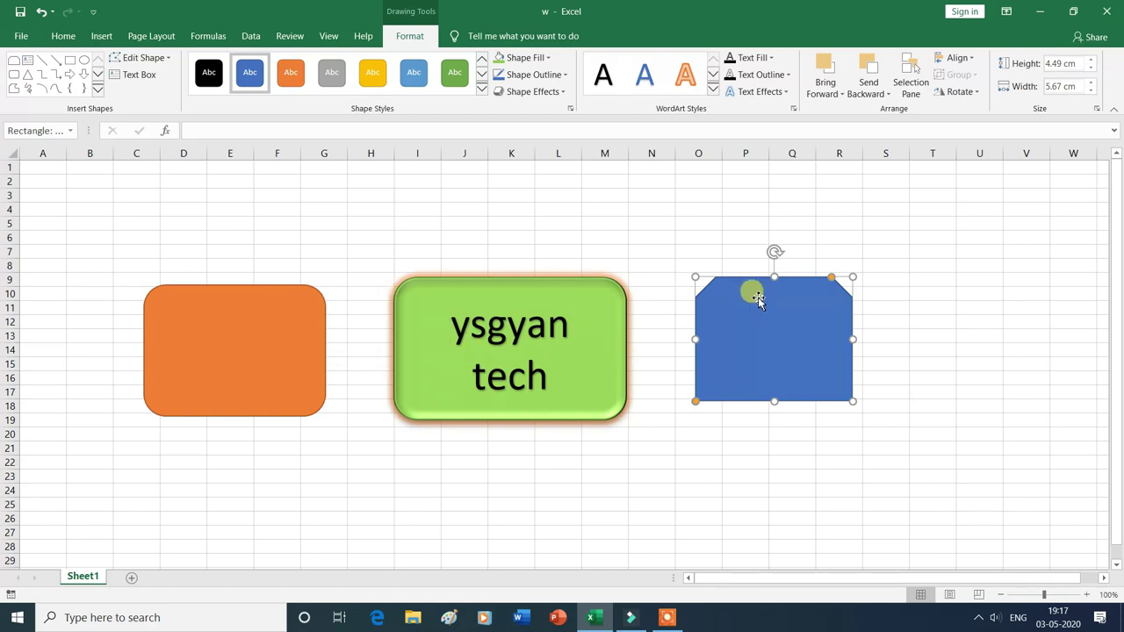
left_click_drag(786, 334, 787, 336)
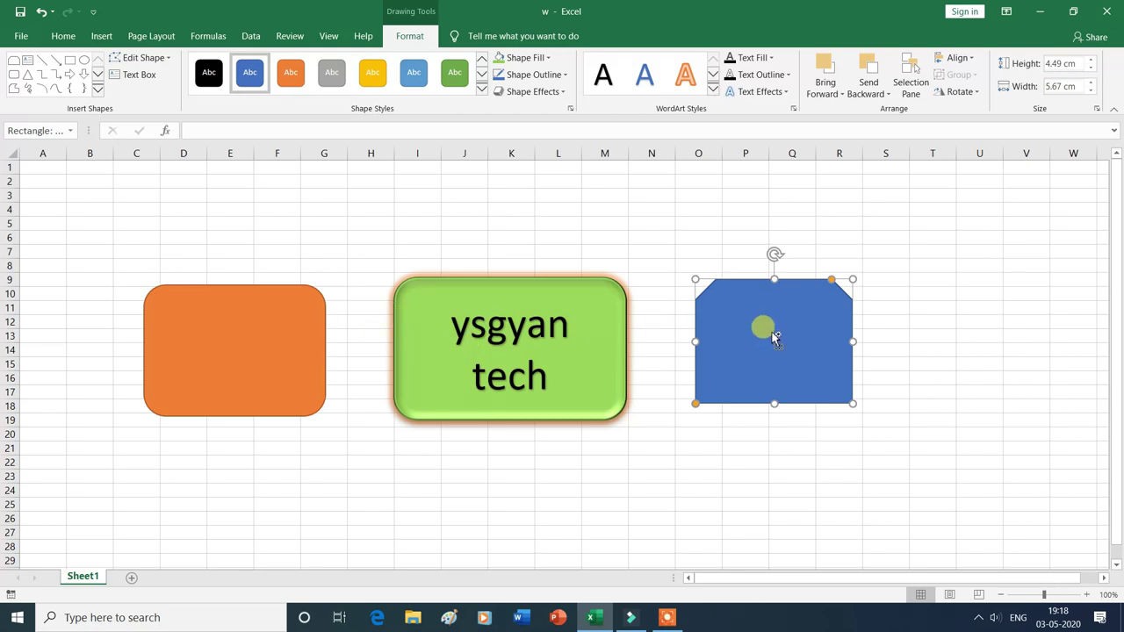
left_click(564, 337, "shift")
left_click(297, 352, "shift")
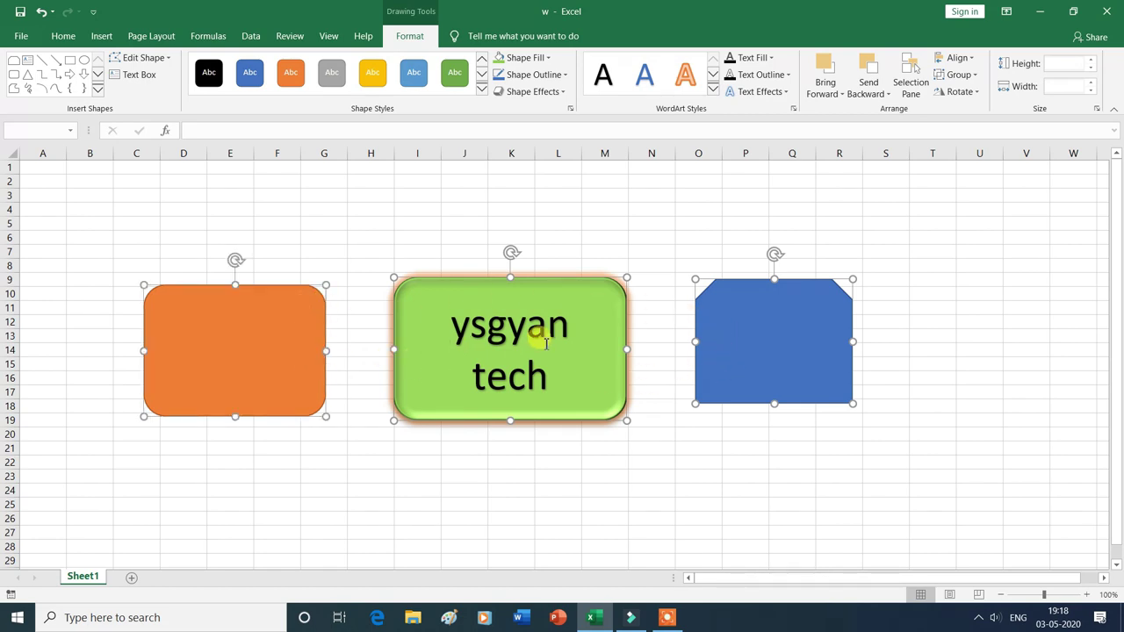
Group the three shapes and drag the group to its new position further right
left_click(974, 77)
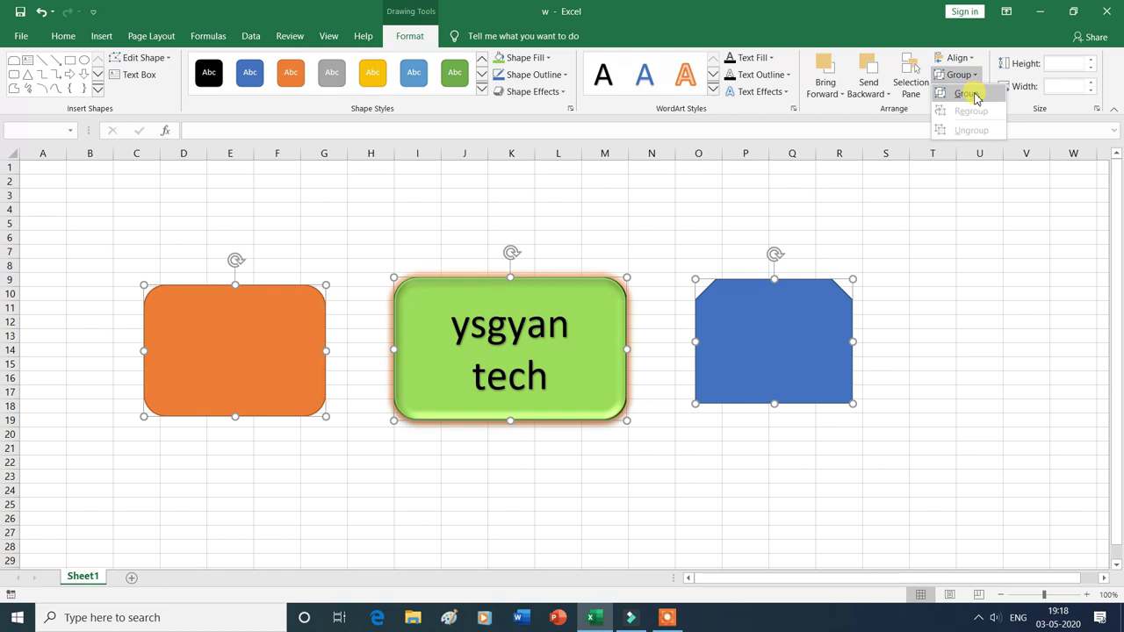
left_click(968, 93)
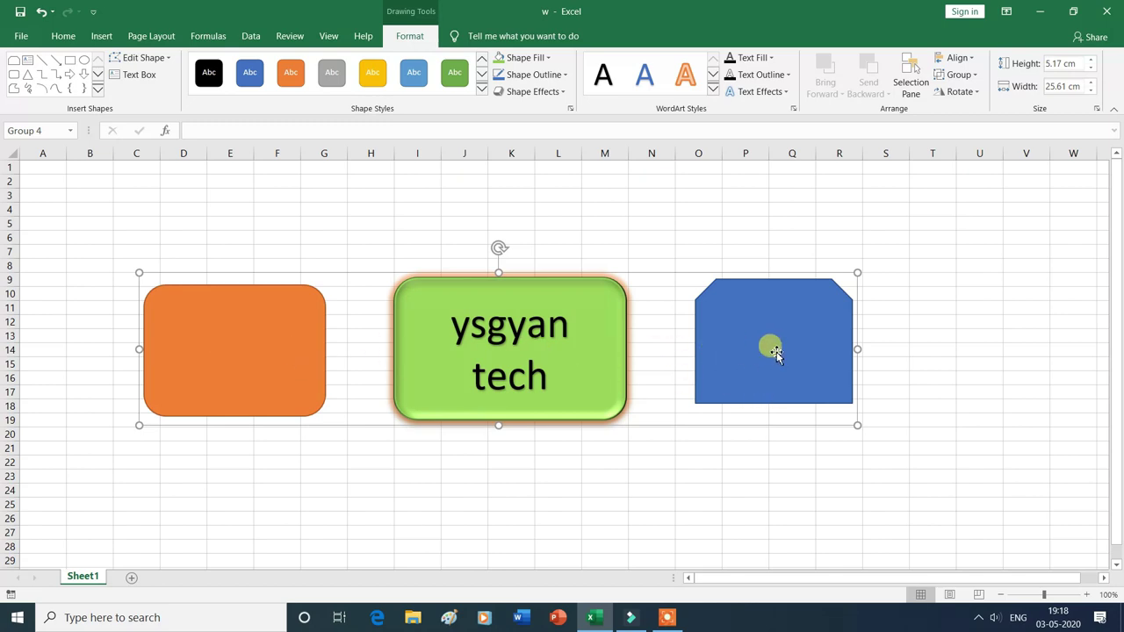
left_click_drag(775, 351, 771, 241)
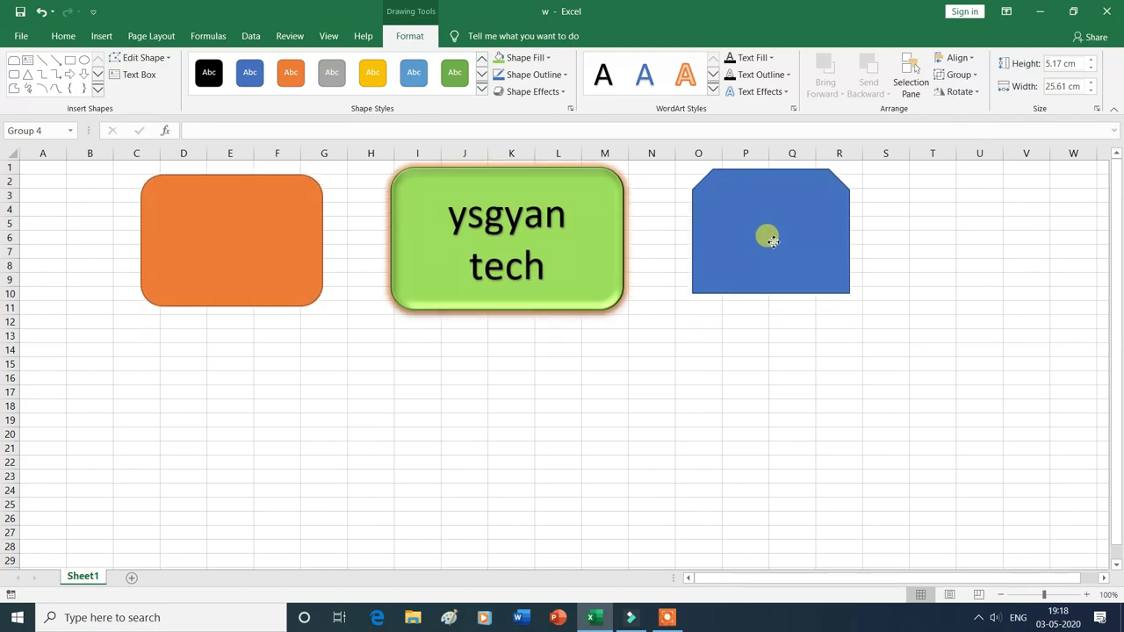
left_click_drag(772, 247, 785, 486)
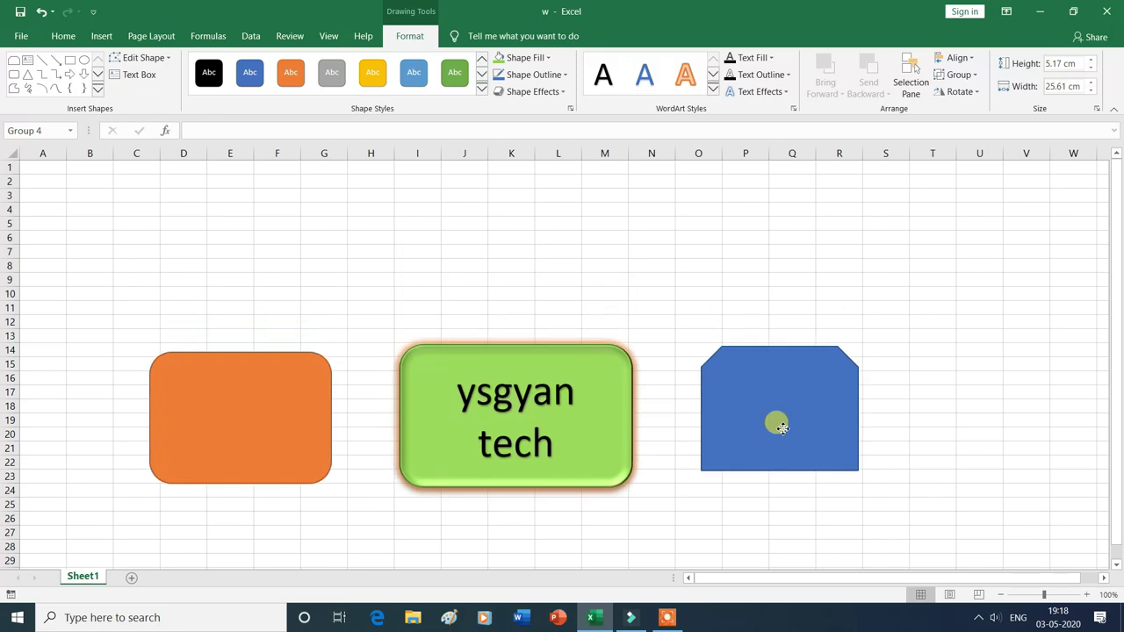
mouse_move(785, 486)
left_mouse_down()
mouse_move(653, 494)
mouse_move(1019, 497)
mouse_move(848, 497)
mouse_move(826, 357)
left_mouse_up()
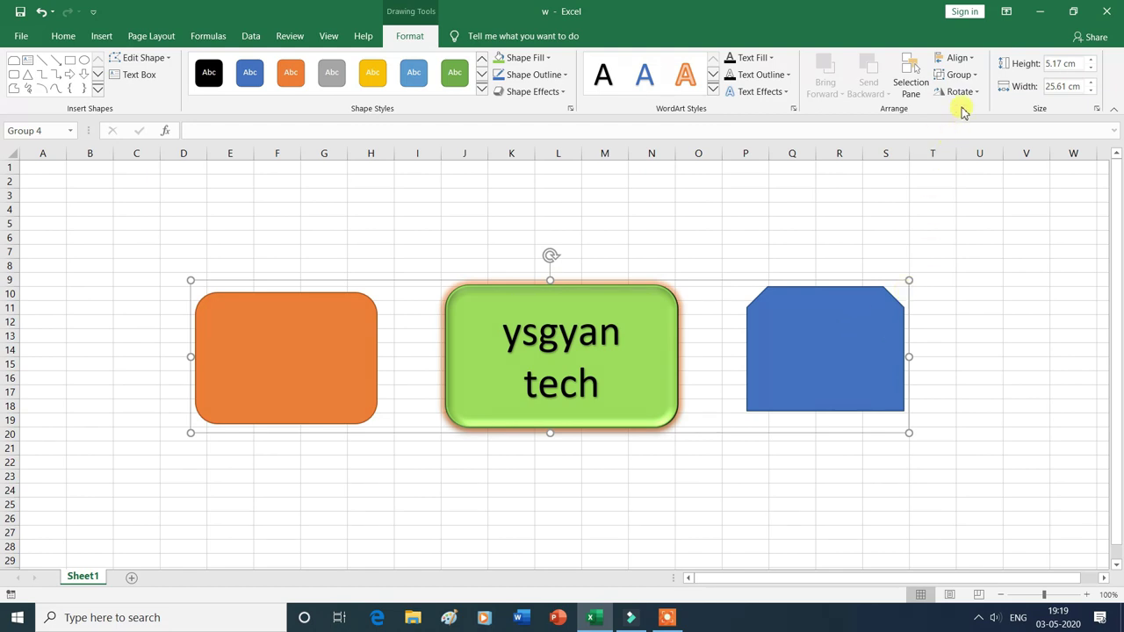
Ungroup the shapes, deselect them, then select the blue snipped shape alone
left_click(974, 78)
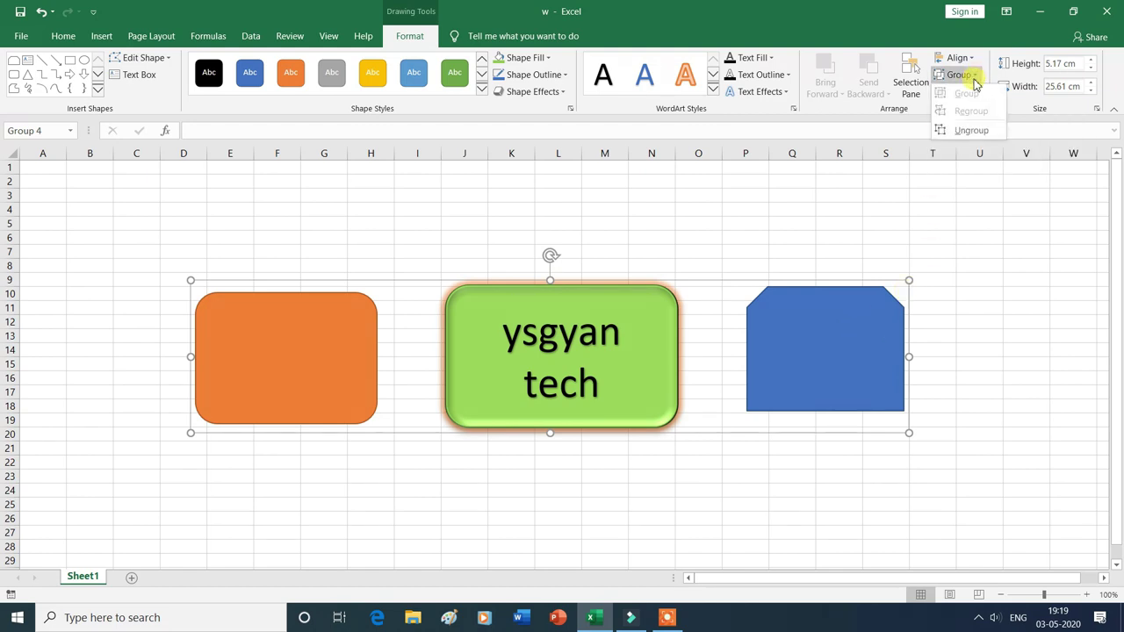
left_click(975, 130)
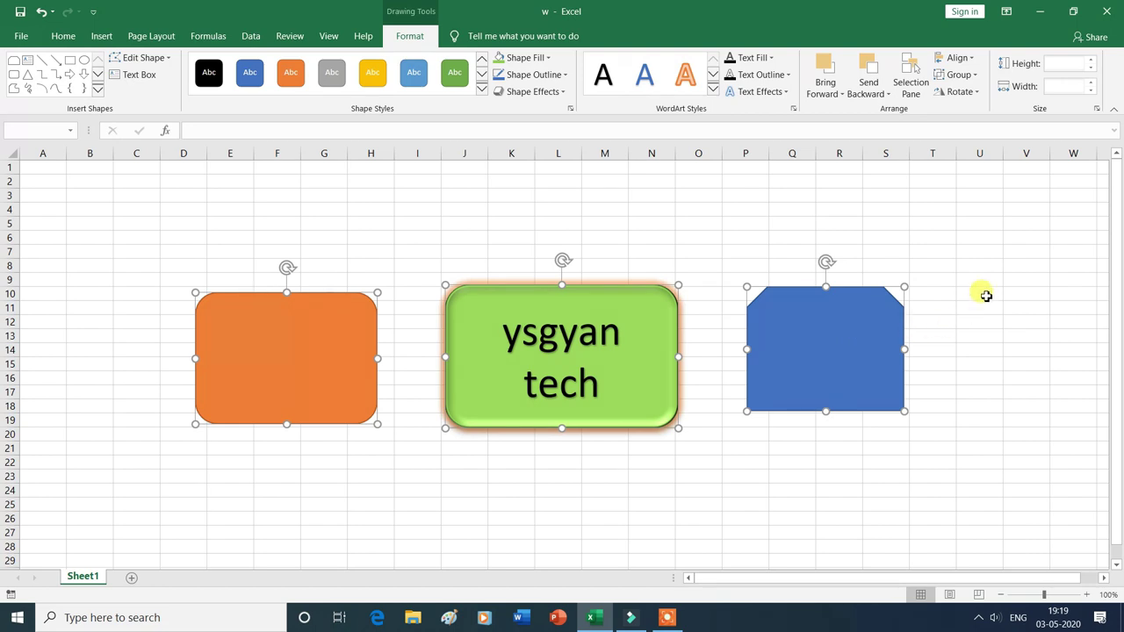
left_click(986, 296)
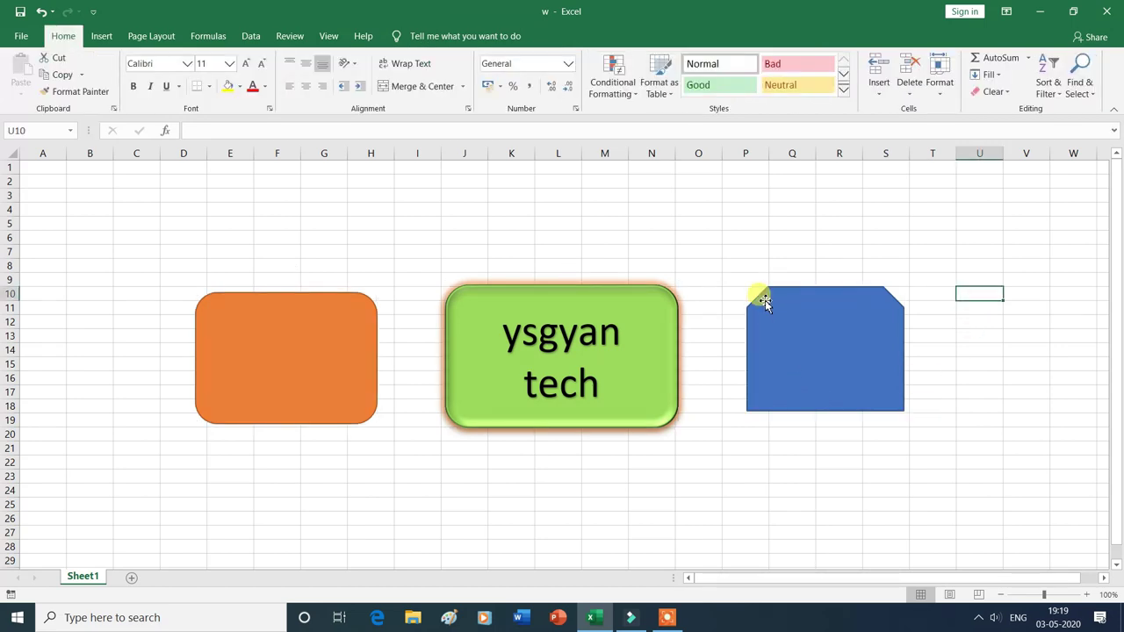
mouse_move(816, 354)
left_mouse_down()
mouse_move(829, 242)
mouse_move(831, 395)
mouse_move(830, 350)
left_mouse_up()
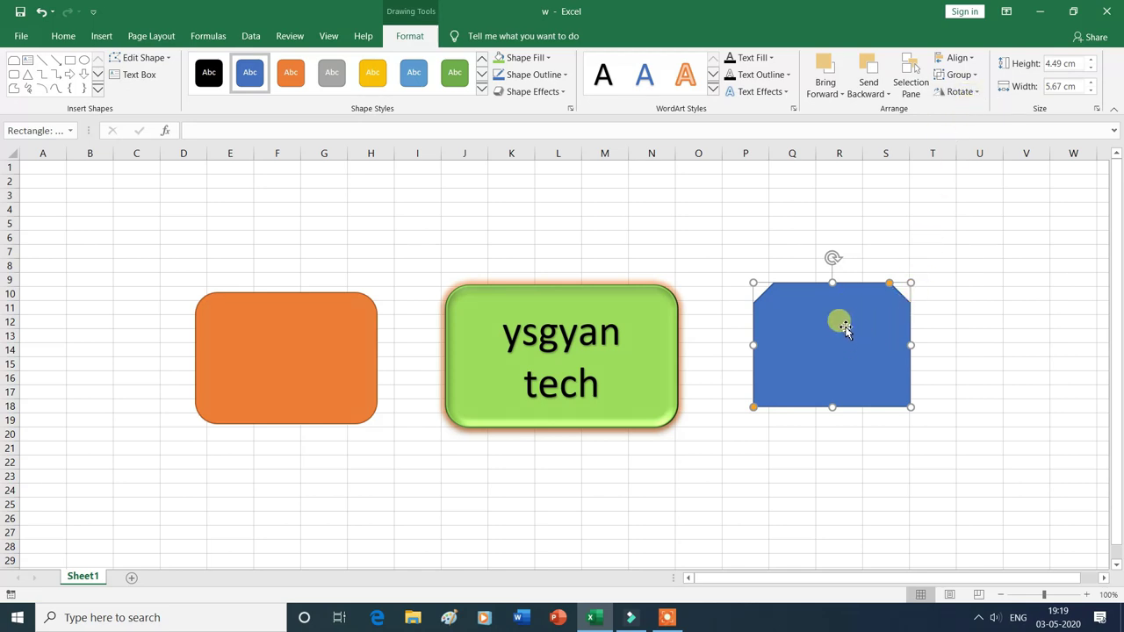
Rotate the blue snipped shape 90° and back, then flip it vertically and horizontally
left_click(977, 93)
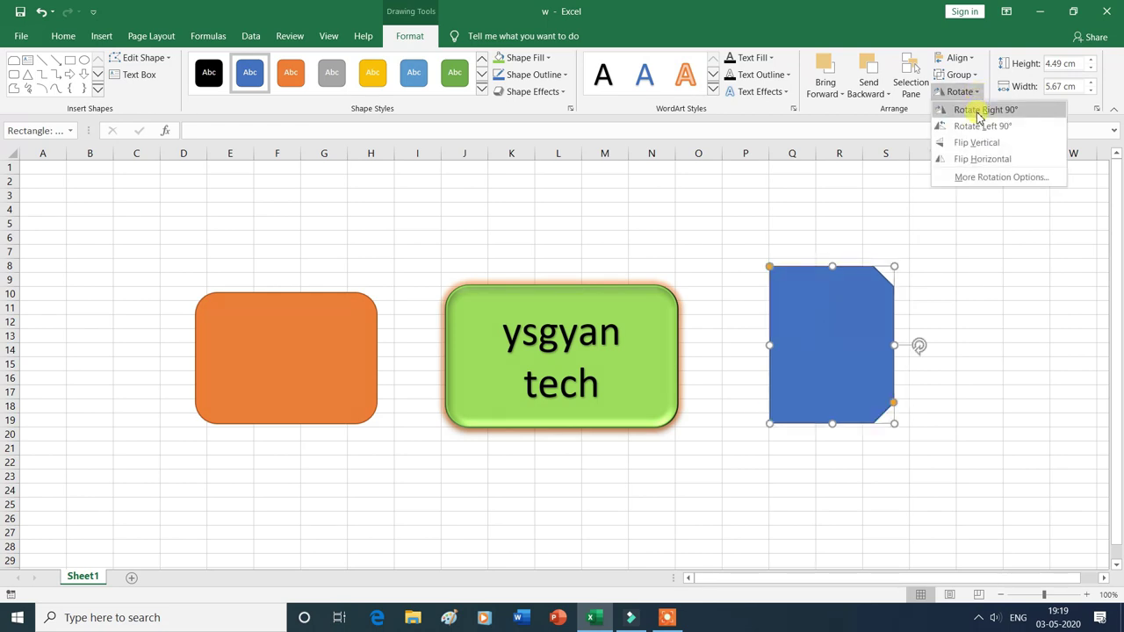
left_click(997, 111)
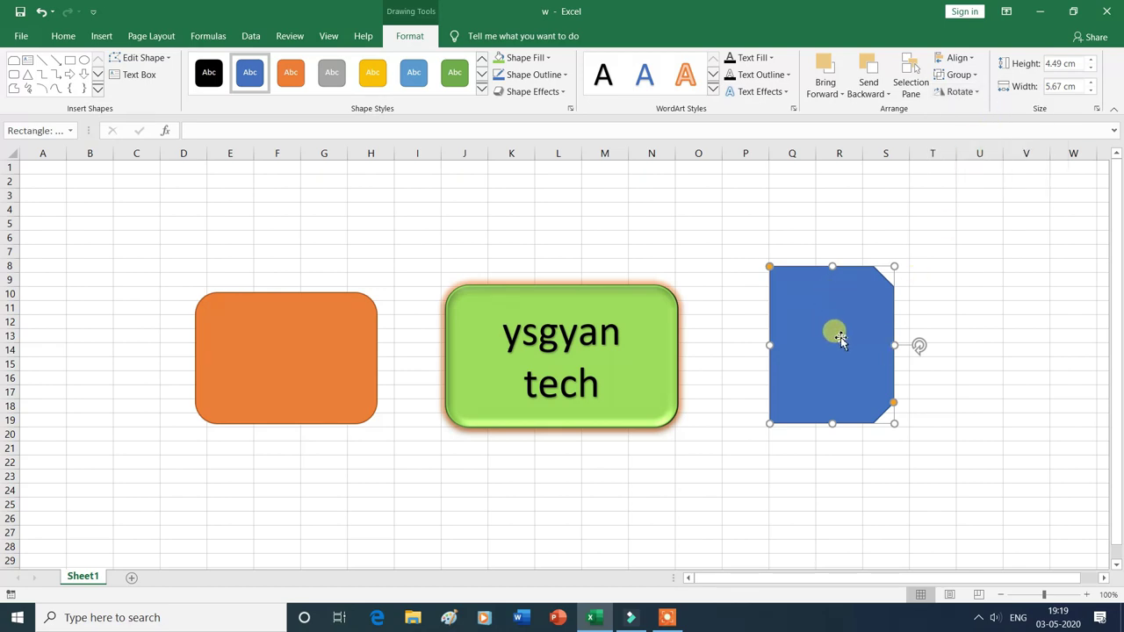
left_click(971, 92)
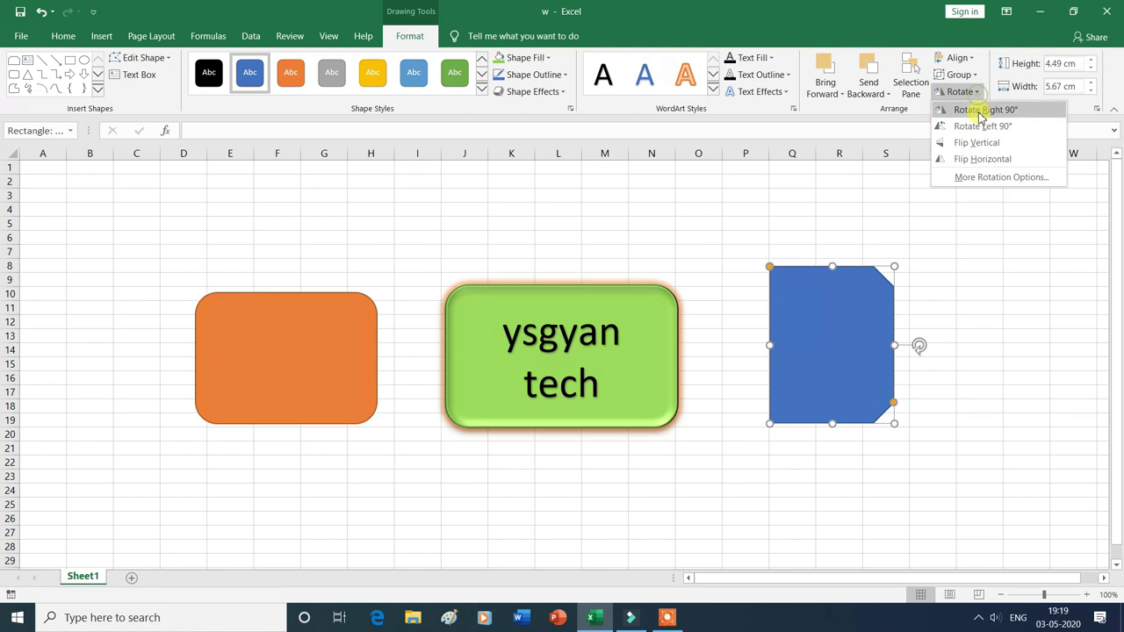
left_click(982, 128)
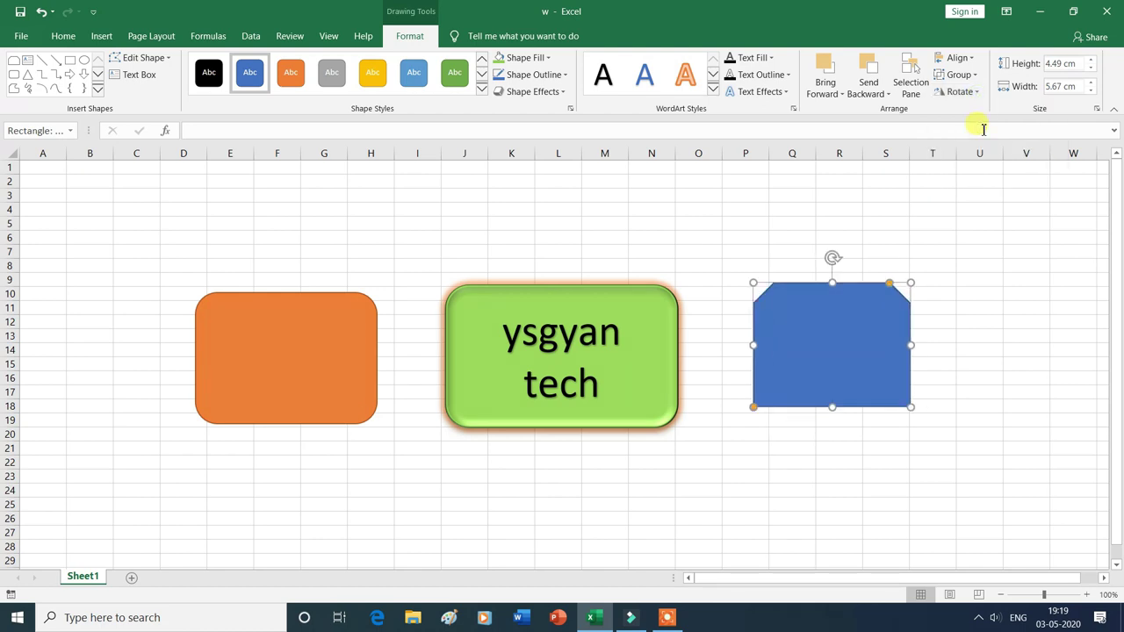
left_click(971, 92)
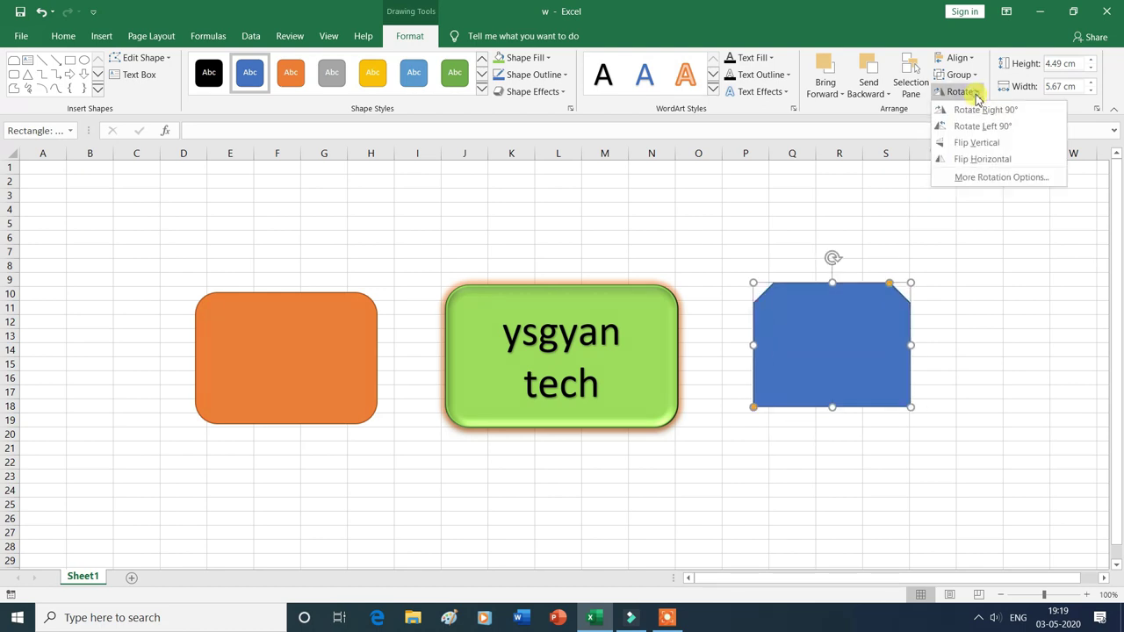
left_click(982, 143)
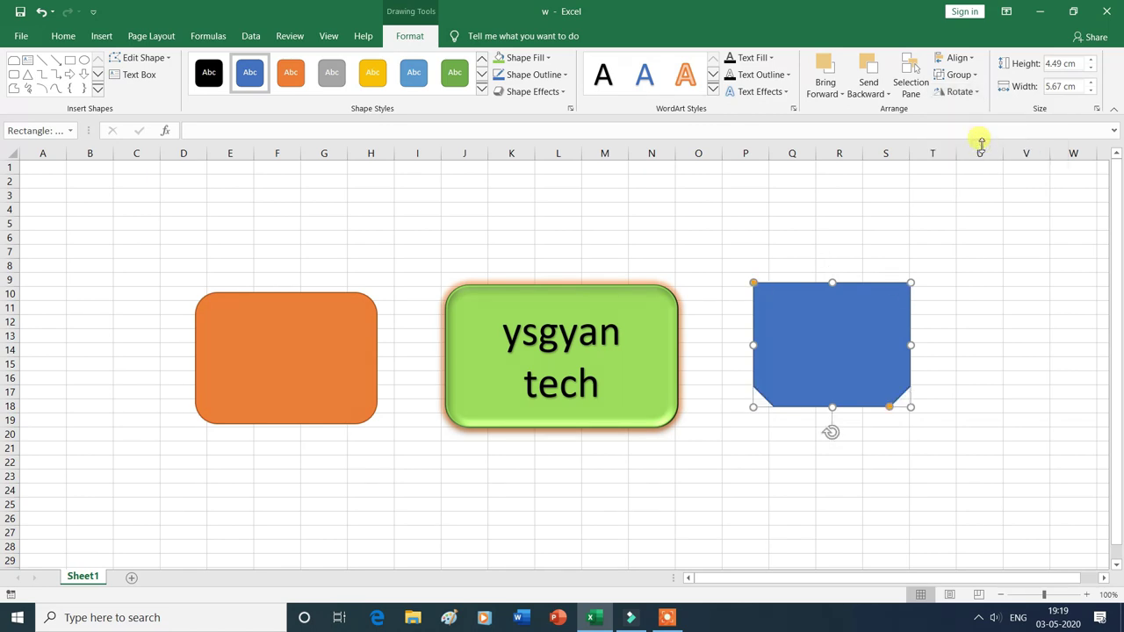
left_click(971, 93)
left_click(980, 161)
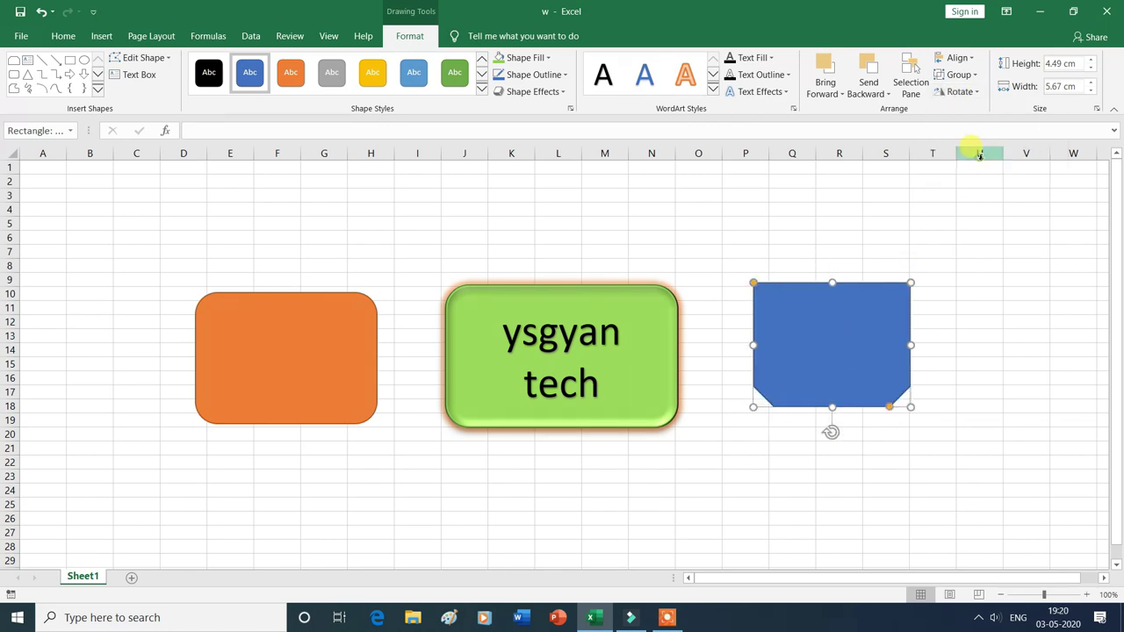
left_click(959, 91)
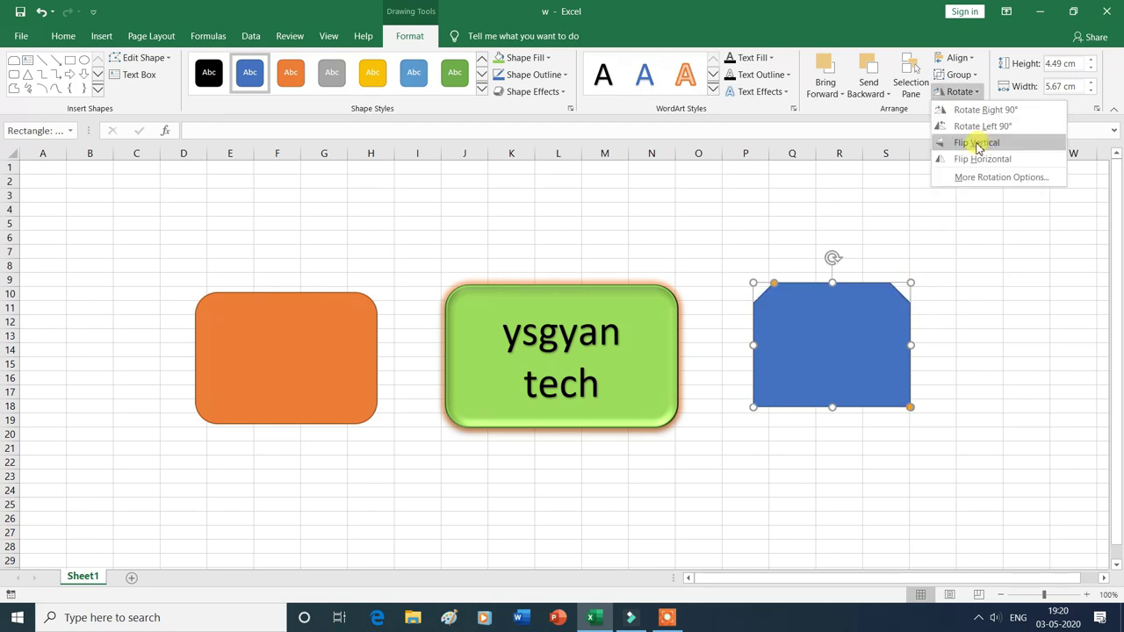
left_click(977, 146)
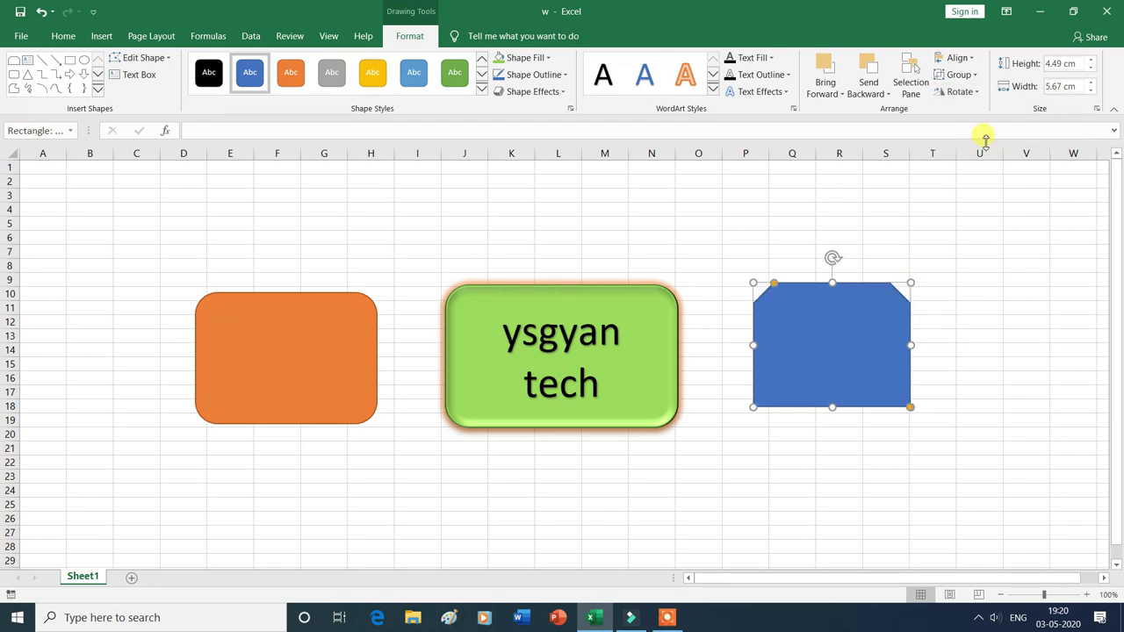
left_click(844, 311)
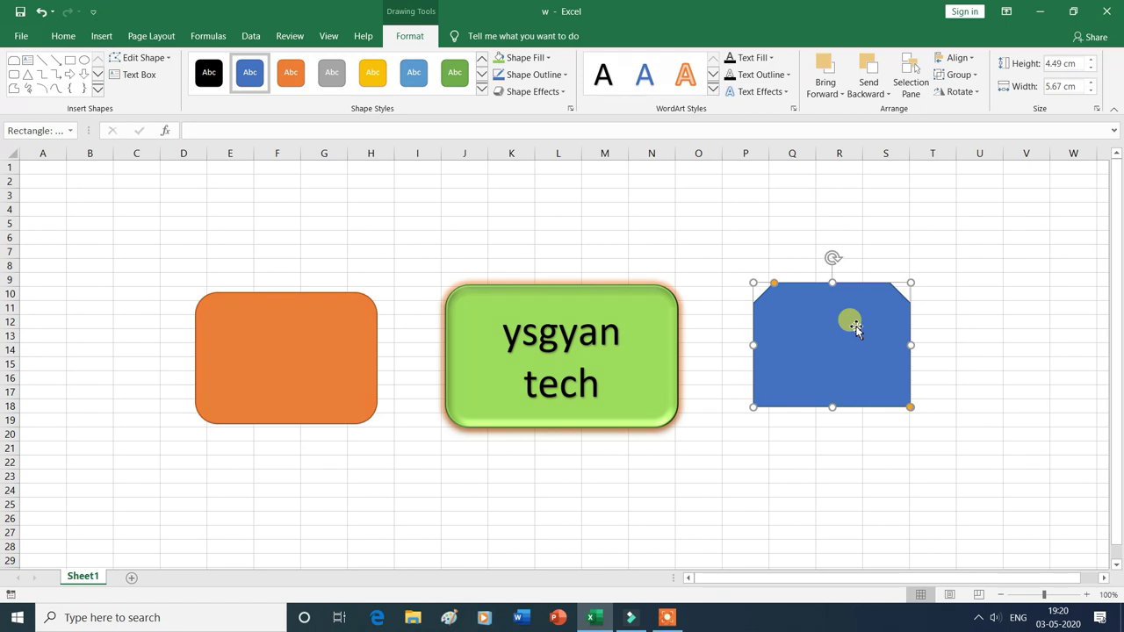
Set the blue shape's height to 4.7 cm
left_click(1093, 58)
left_click(1093, 59)
left_click(1093, 59)
left_click(1093, 58)
left_click(1092, 59)
left_click(1093, 58)
left_click(1093, 59)
left_click(1093, 59)
left_click(1092, 72)
left_click(1092, 72)
left_click(1092, 72)
left_click(1092, 72)
left_click(1092, 72)
left_click(1092, 72)
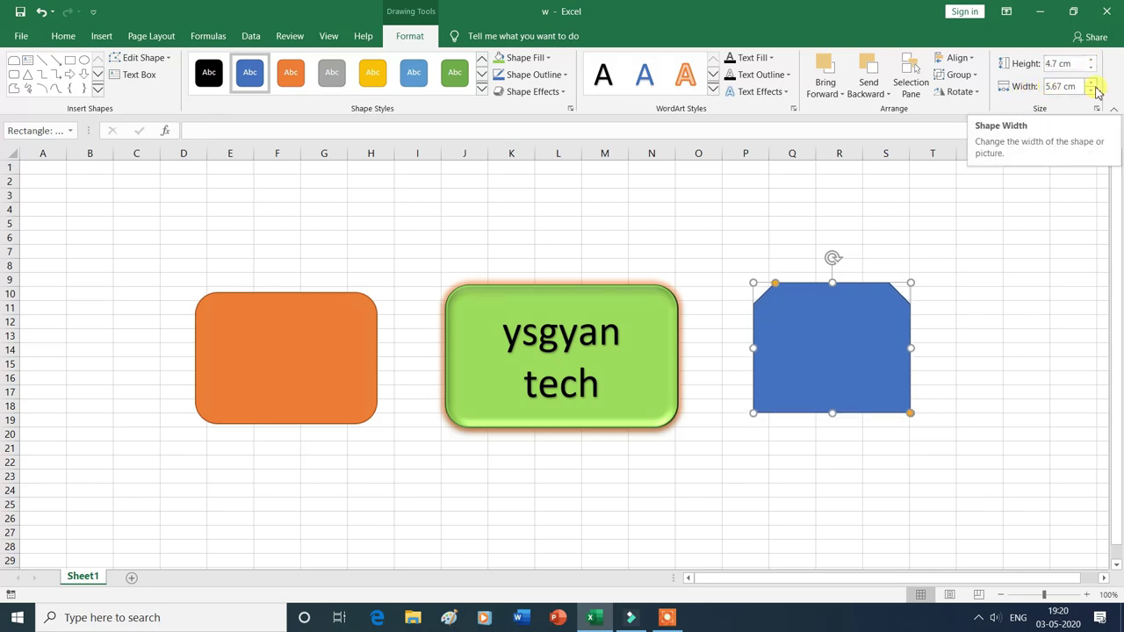
Set the blue shape's width to 6.1 cm
left_click(1092, 83)
left_click(1092, 83)
left_click(1092, 82)
left_click(1092, 82)
left_click(1091, 93)
left_click(1091, 93)
left_click(1091, 93)
left_click(1091, 93)
left_click(1091, 93)
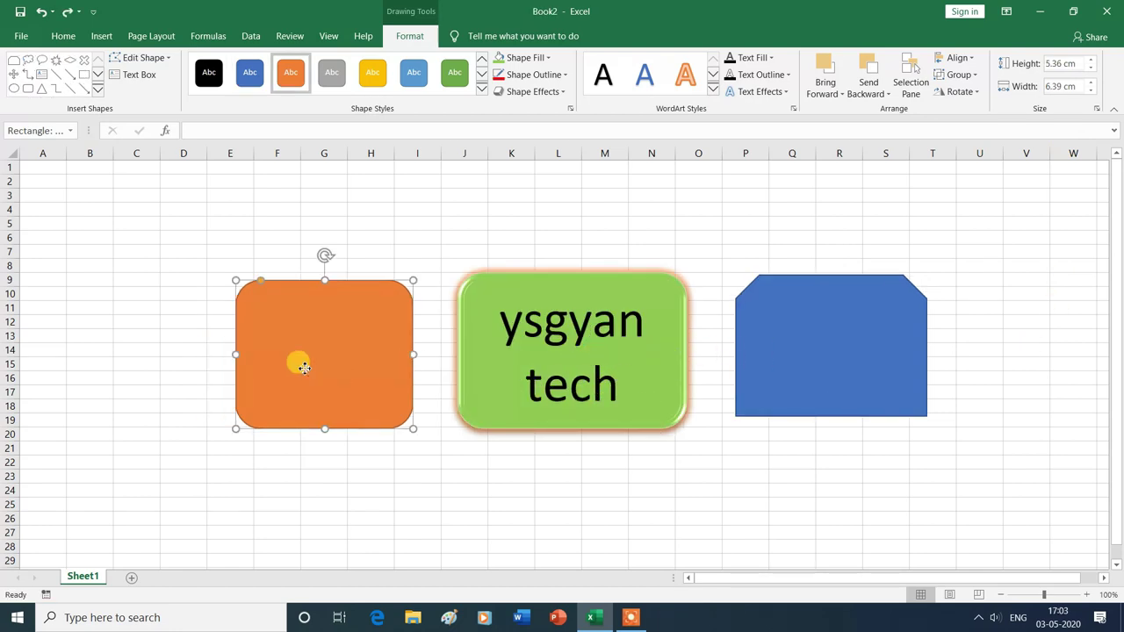
Move the green ysgyan tech box left, the orange rectangle to columns K–N, and the blue shape below it
left_click_drag(303, 367, 790, 187)
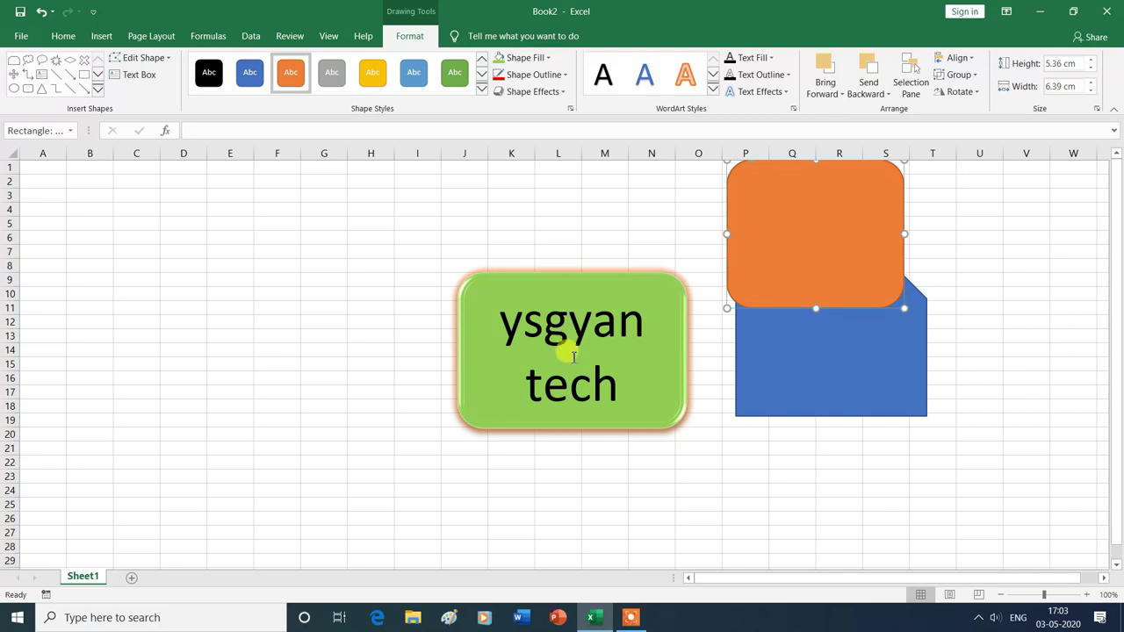
left_click_drag(489, 389, 176, 384)
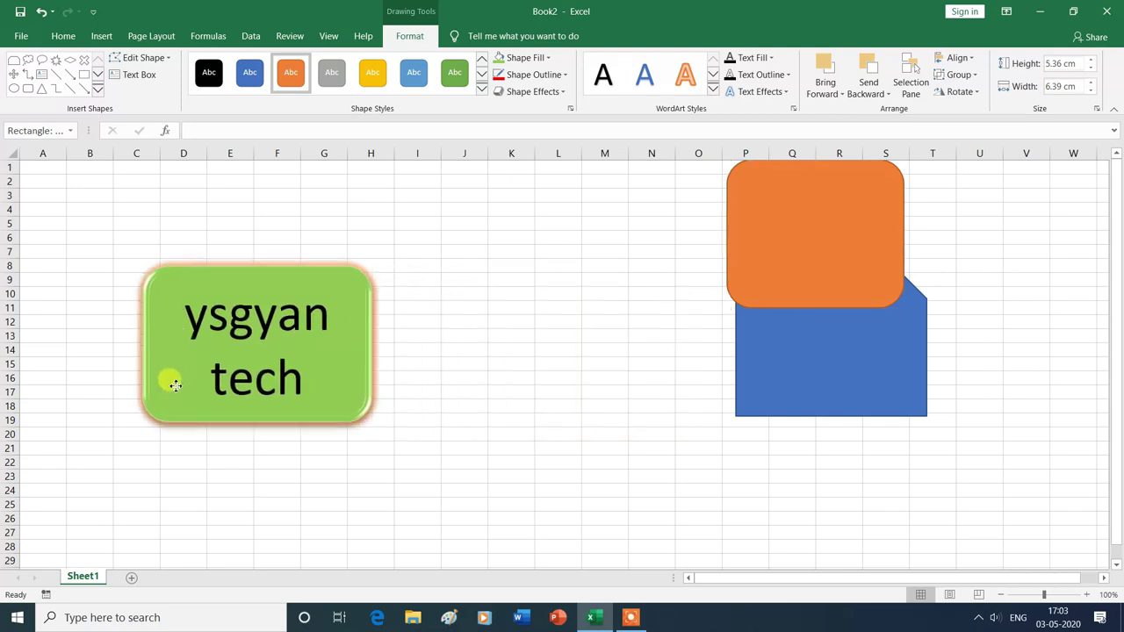
left_click_drag(802, 251, 598, 257)
left_click_drag(799, 332, 582, 452)
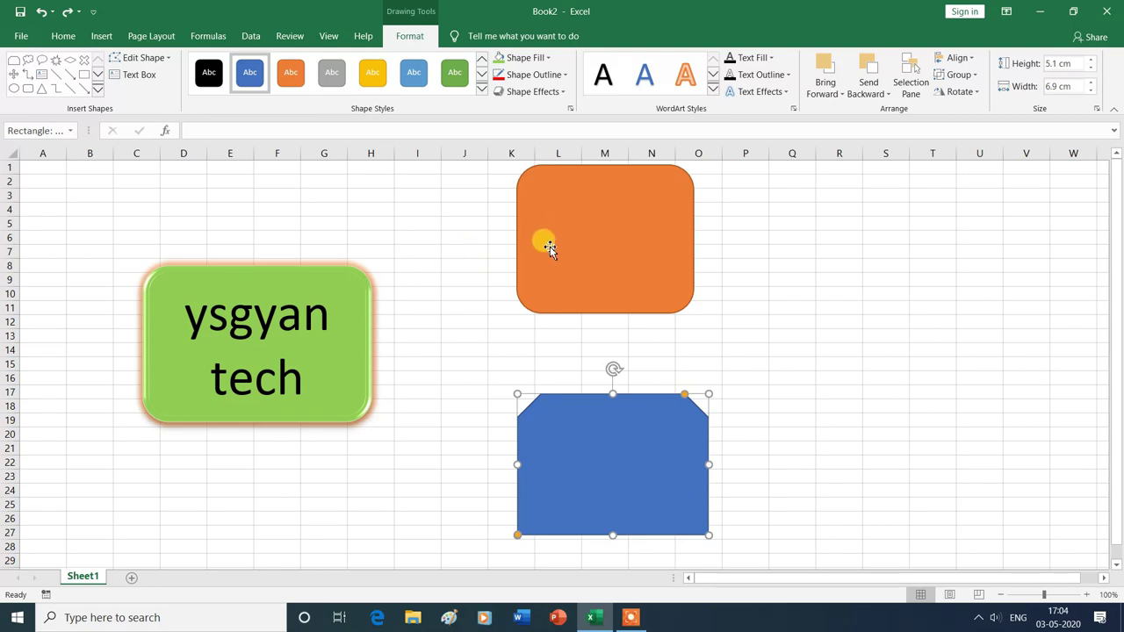
left_click(101, 36)
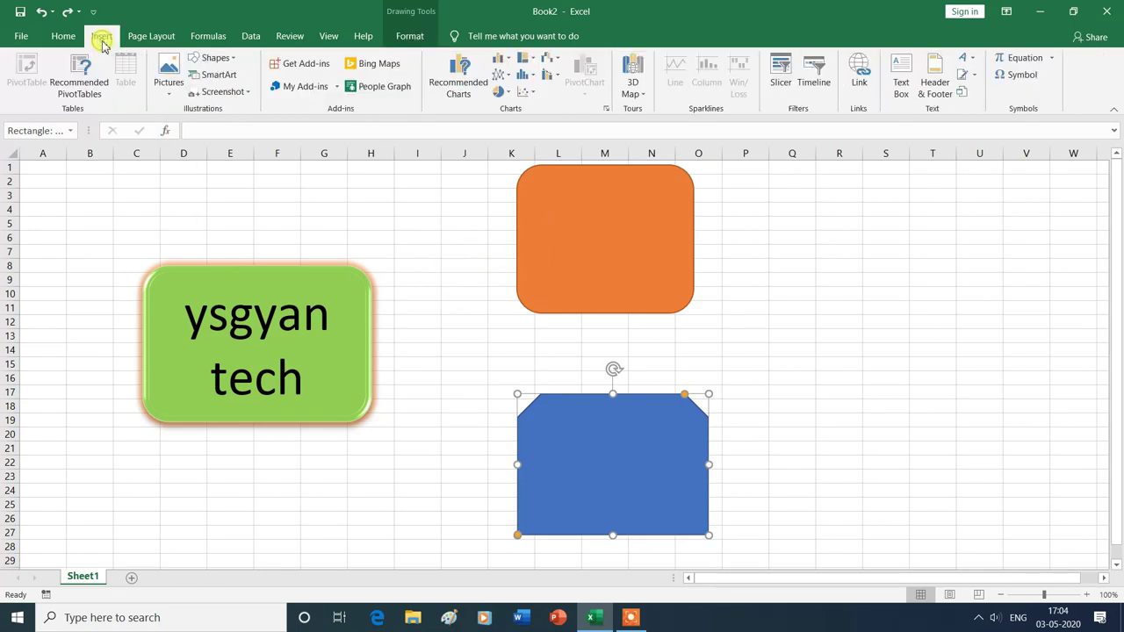
Draw an elbow connector from the green box to the orange shape, styled Intense Line - Accent 6
left_click(233, 60)
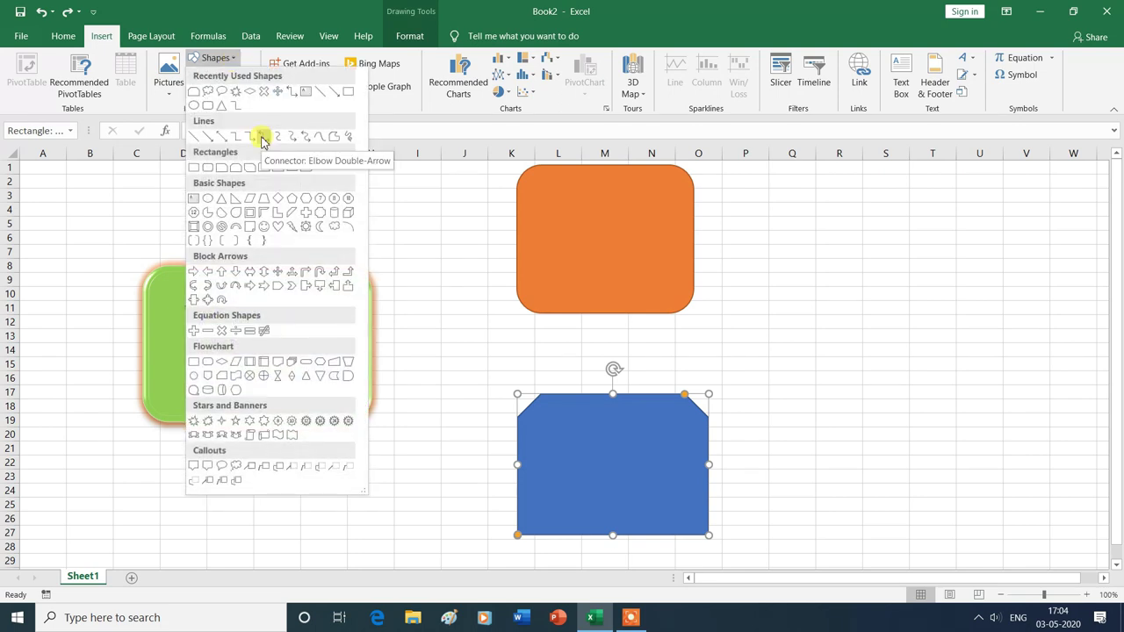
left_click(261, 138)
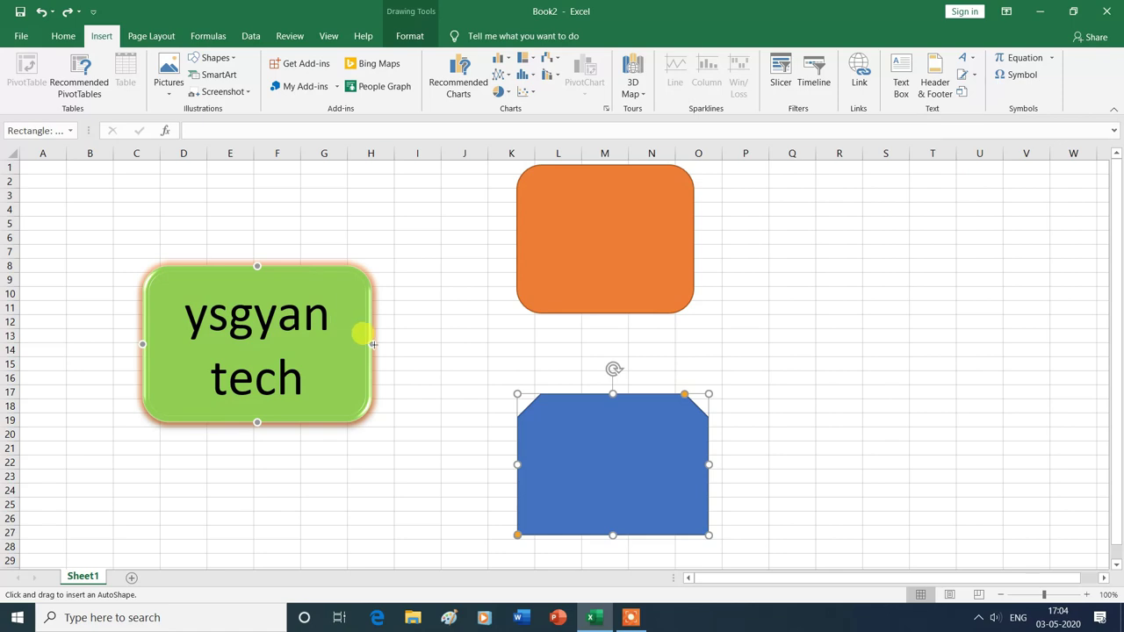
mouse_move(373, 343)
left_mouse_down()
mouse_move(505, 229)
mouse_move(517, 239)
left_mouse_up()
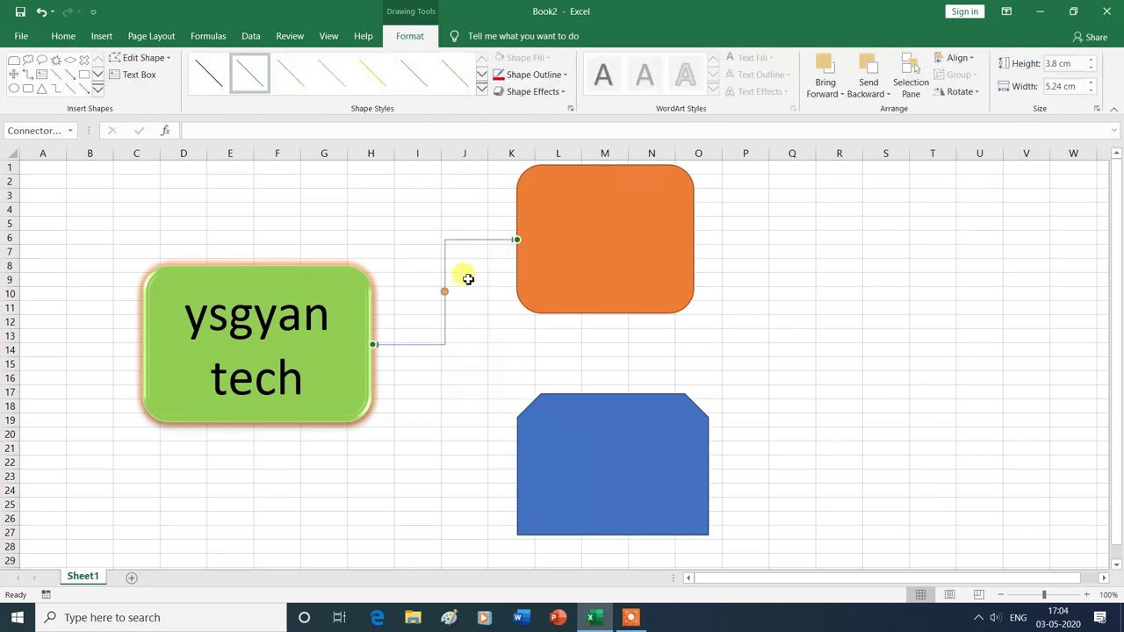
left_click(482, 93)
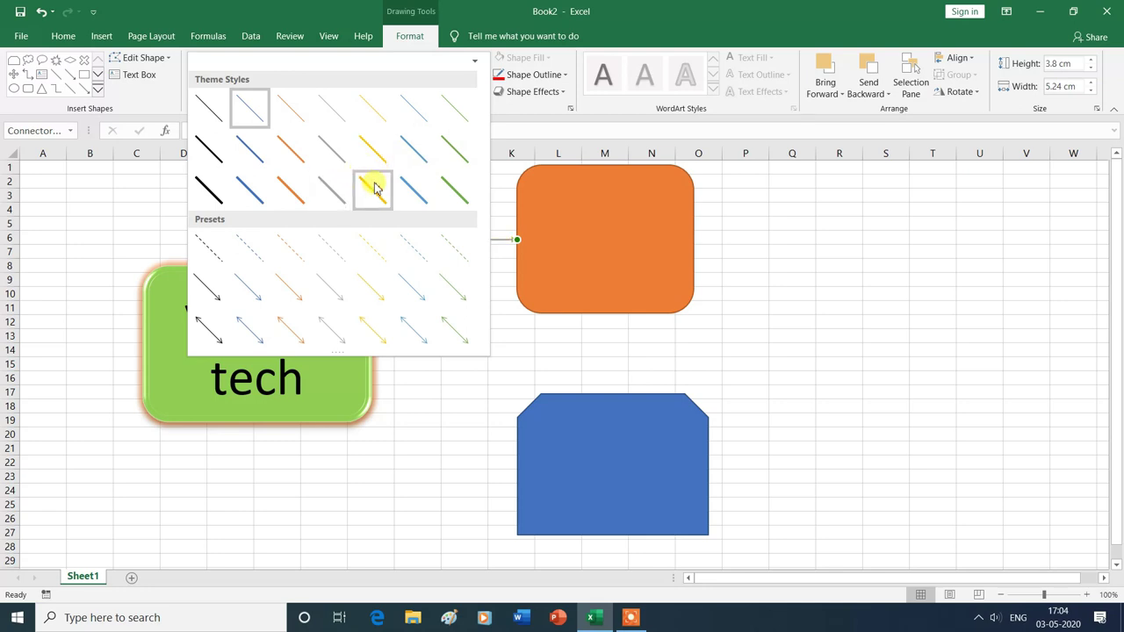
left_click(450, 189)
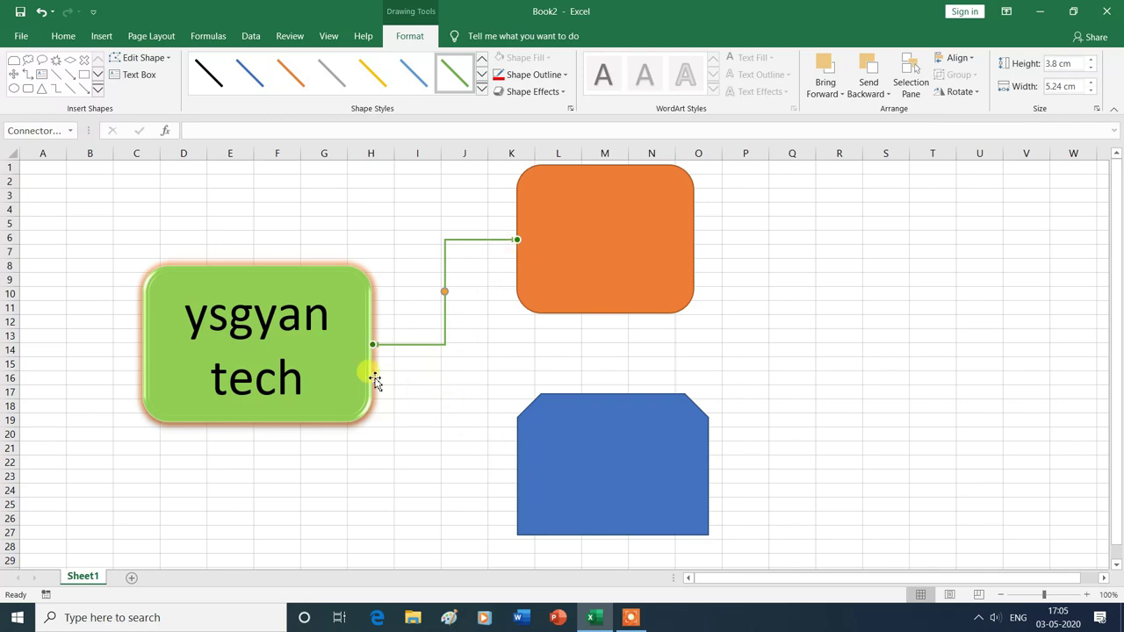
Join the green box to the blue shape with an elbow double-arrow connector in Intense Line - Accent 1
left_click(103, 37)
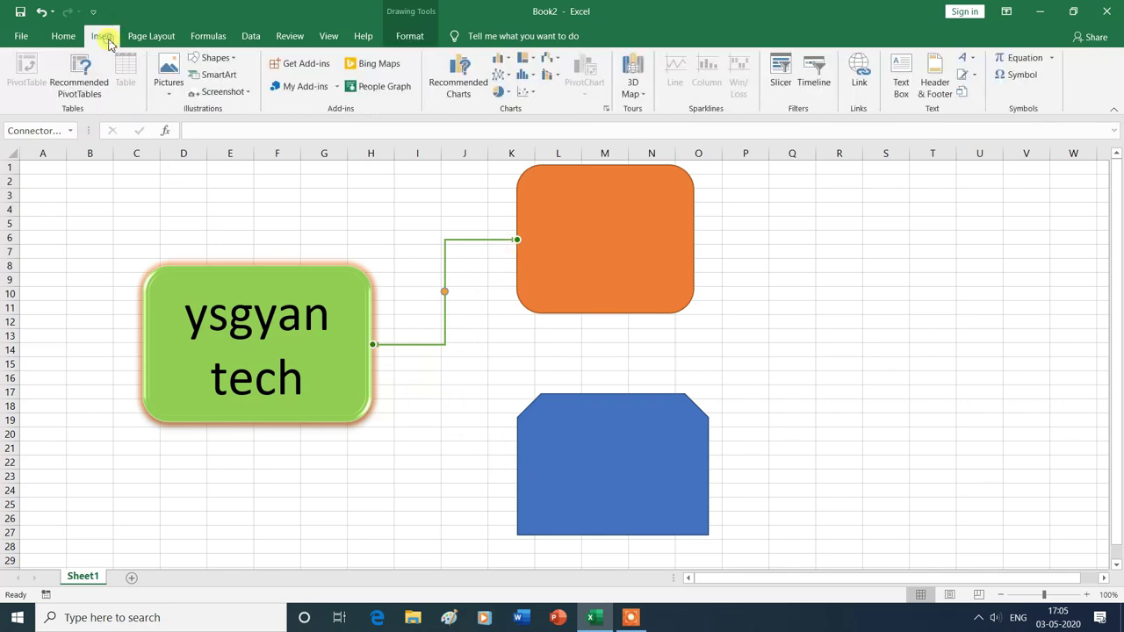
left_click(232, 60)
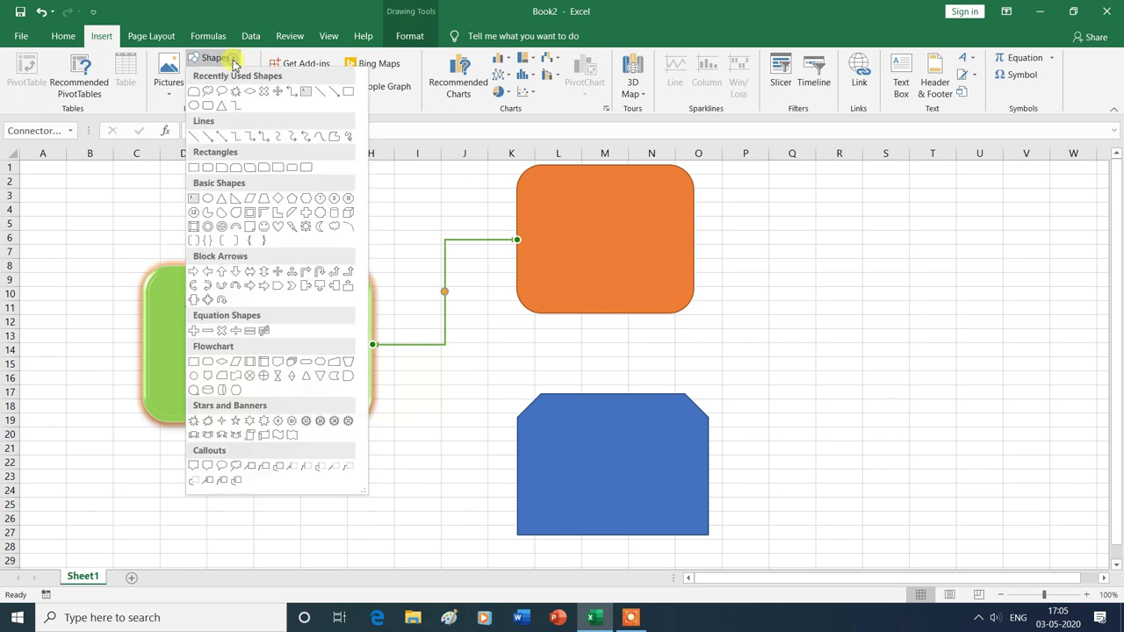
left_click(264, 138)
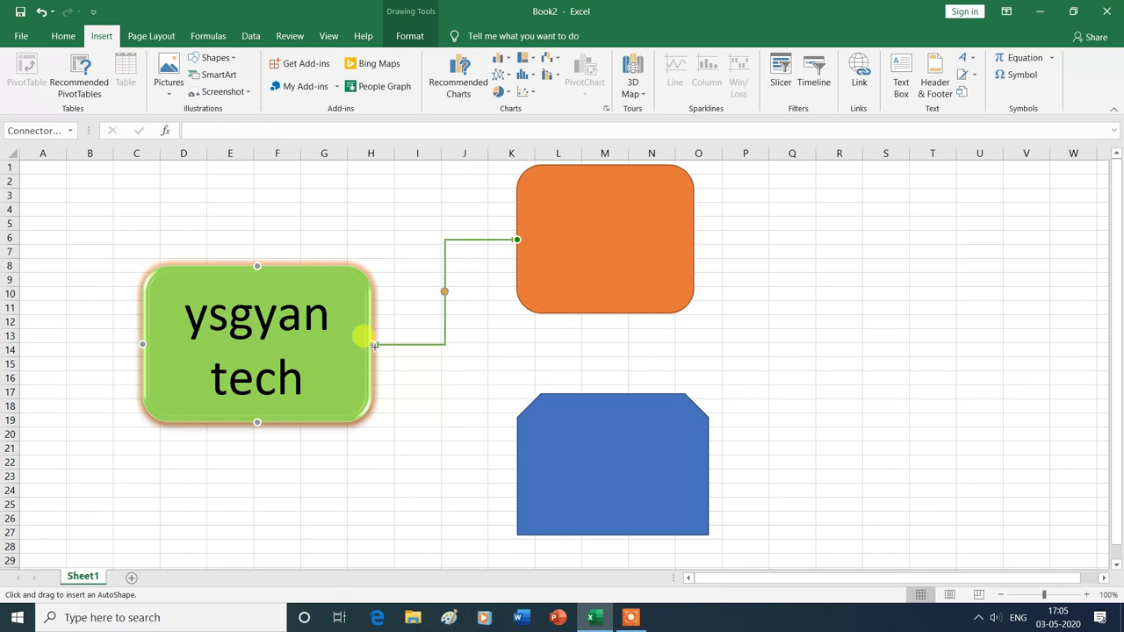
left_click_drag(395, 382, 510, 475)
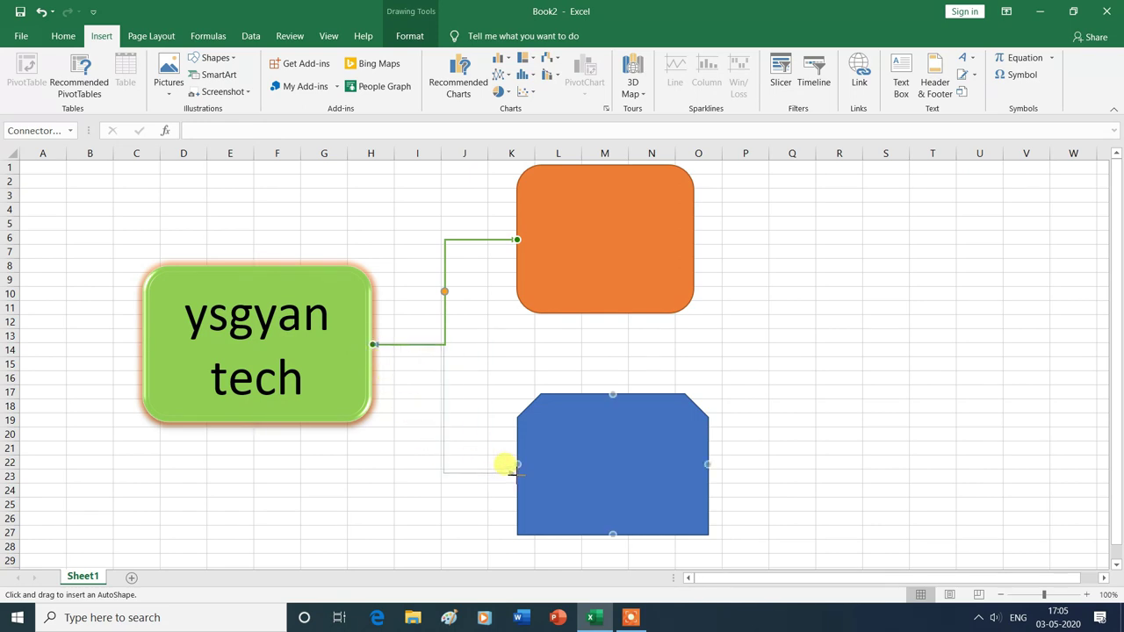
left_click_drag(510, 475, 518, 464)
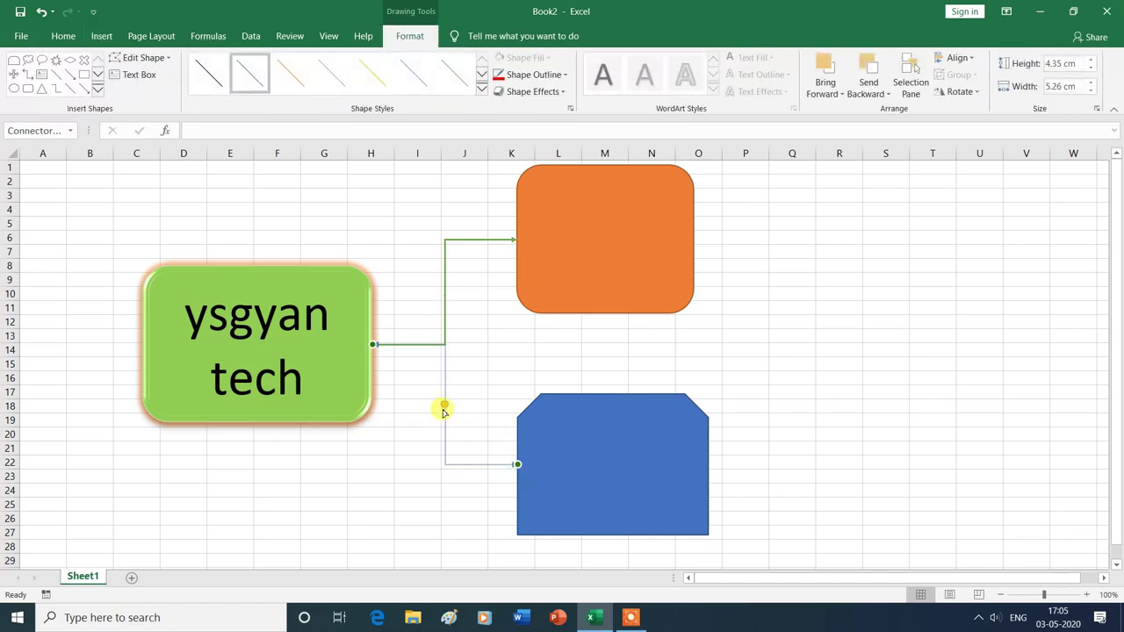
left_click(482, 91)
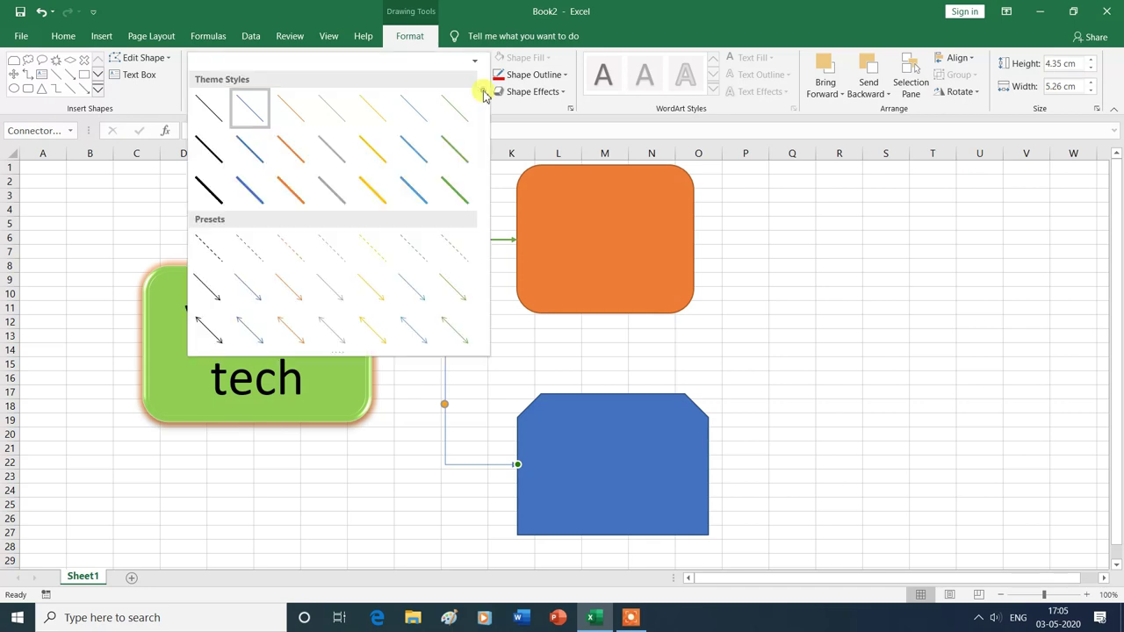
left_click(259, 195)
left_click(656, 366)
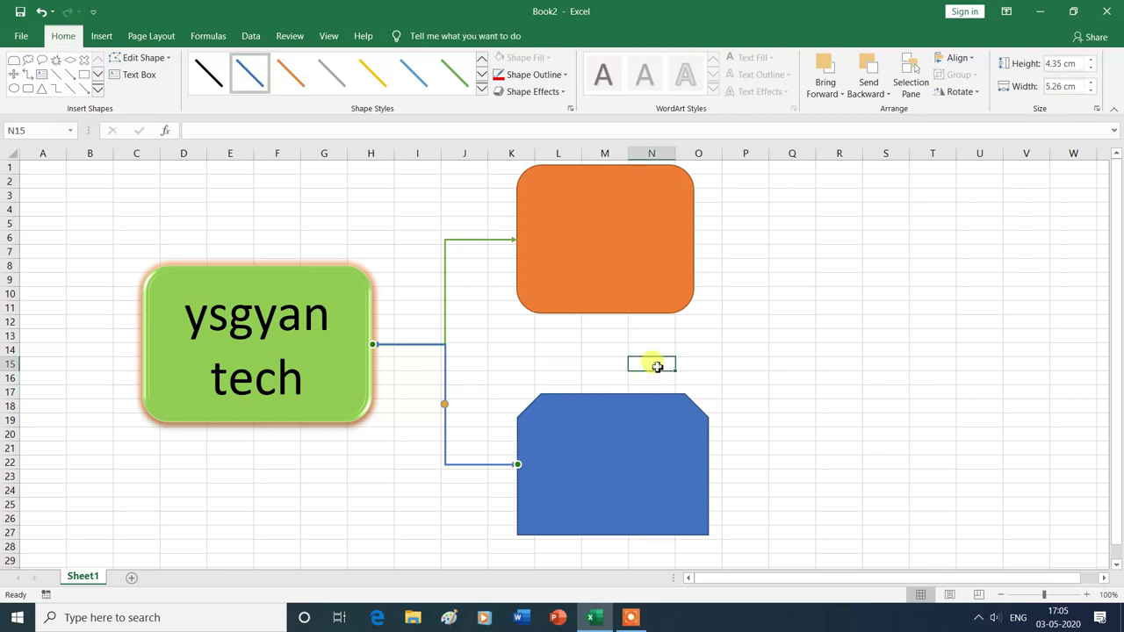
left_click(979, 546)
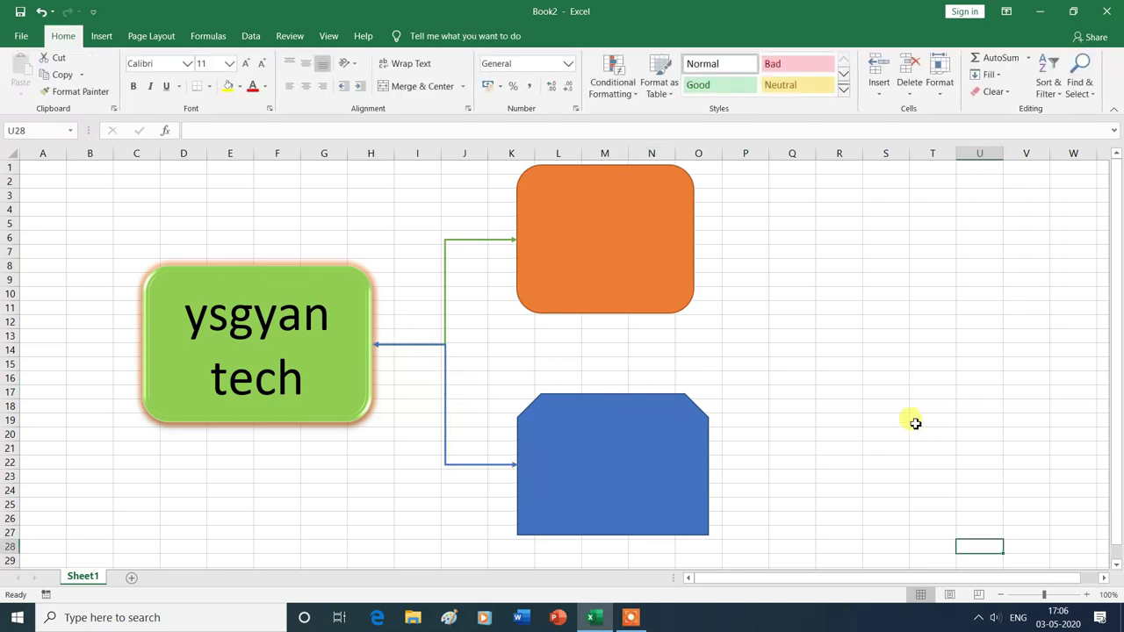
Add Sheet2, then draw a smiley face there, adjust its mouth, and delete it
left_click(130, 582)
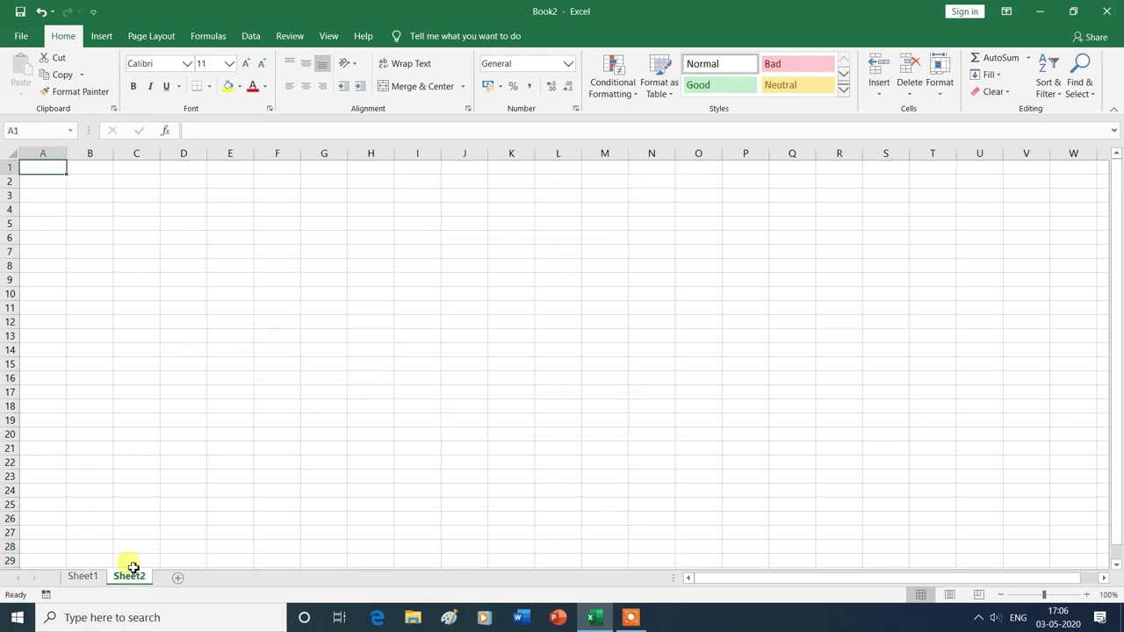
key("alt+n")
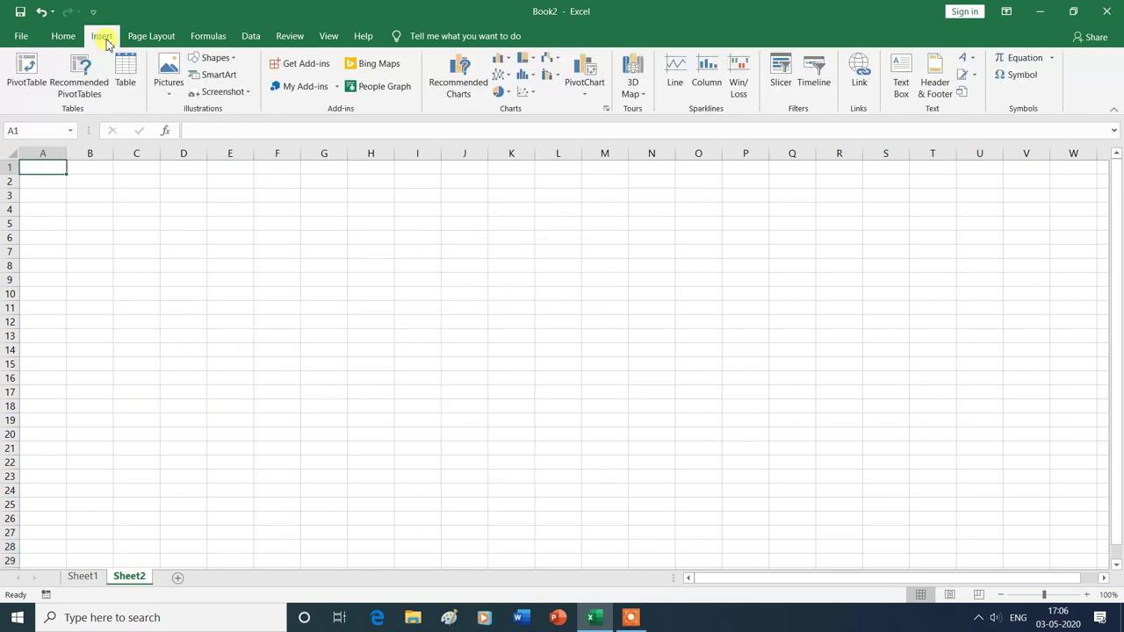
left_click(217, 58)
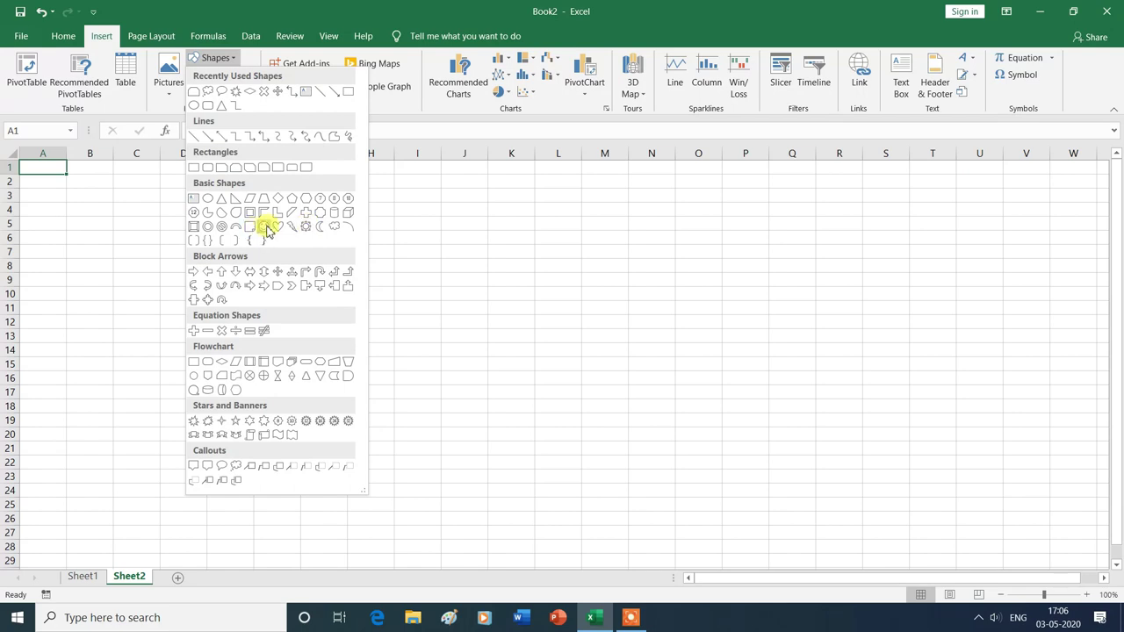
left_click(267, 226)
left_click_drag(412, 218, 648, 489)
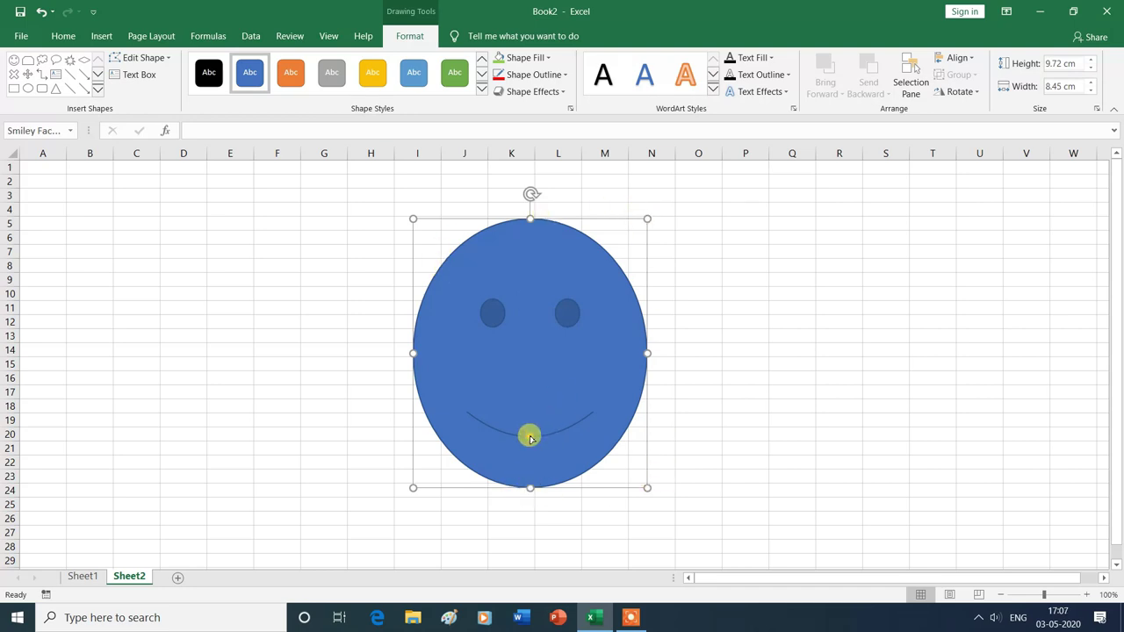
left_click_drag(530, 438, 530, 411)
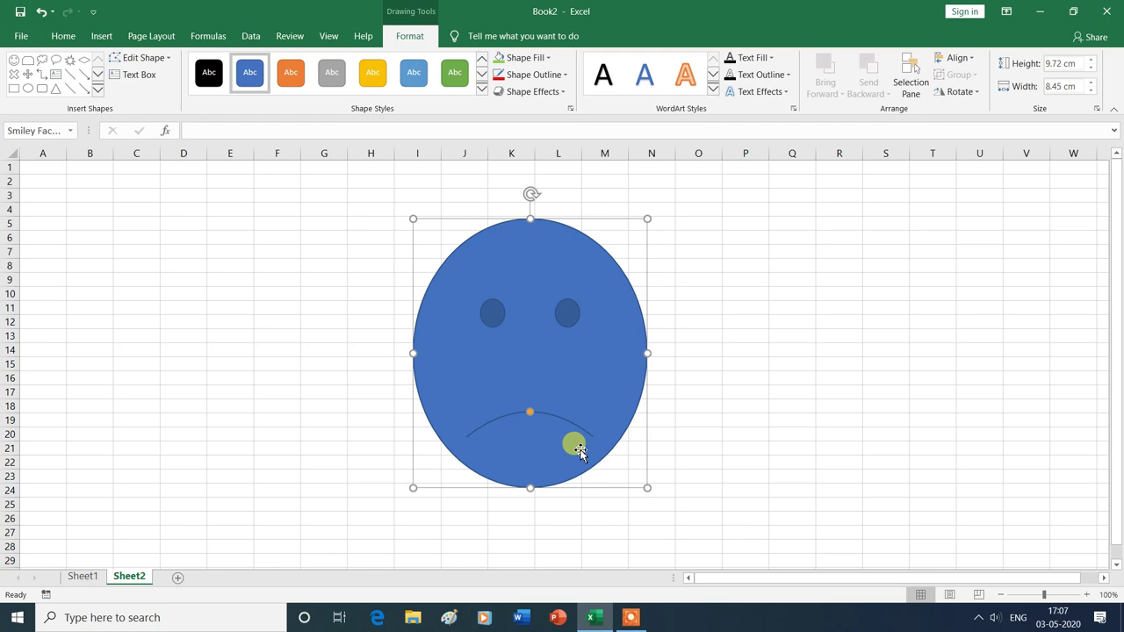
left_click_drag(529, 414, 529, 436)
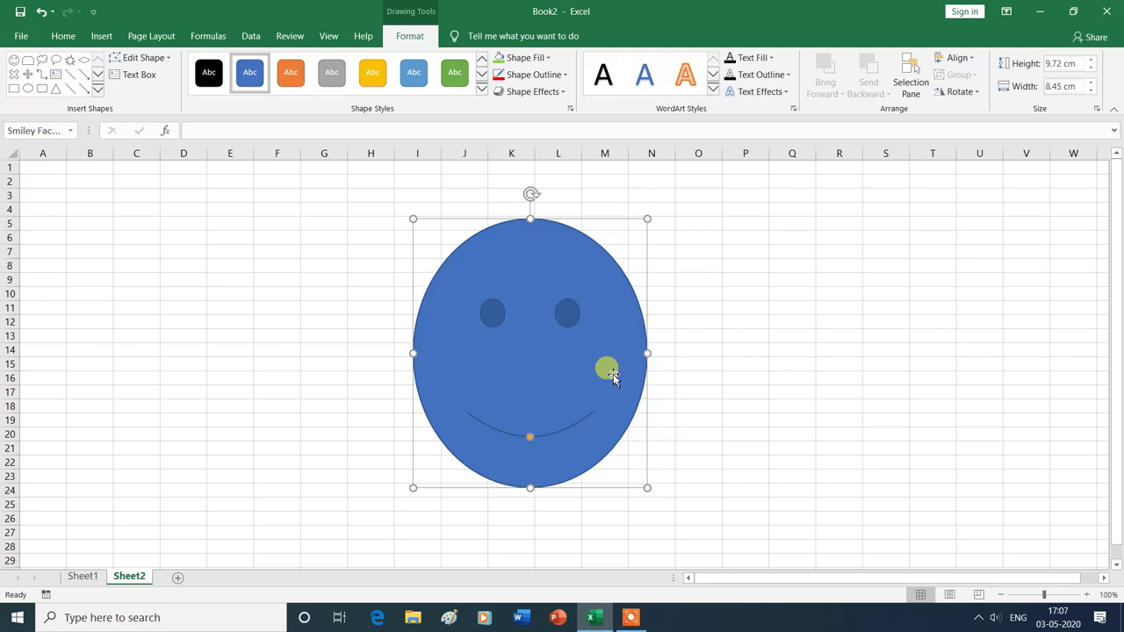
key("Delete")
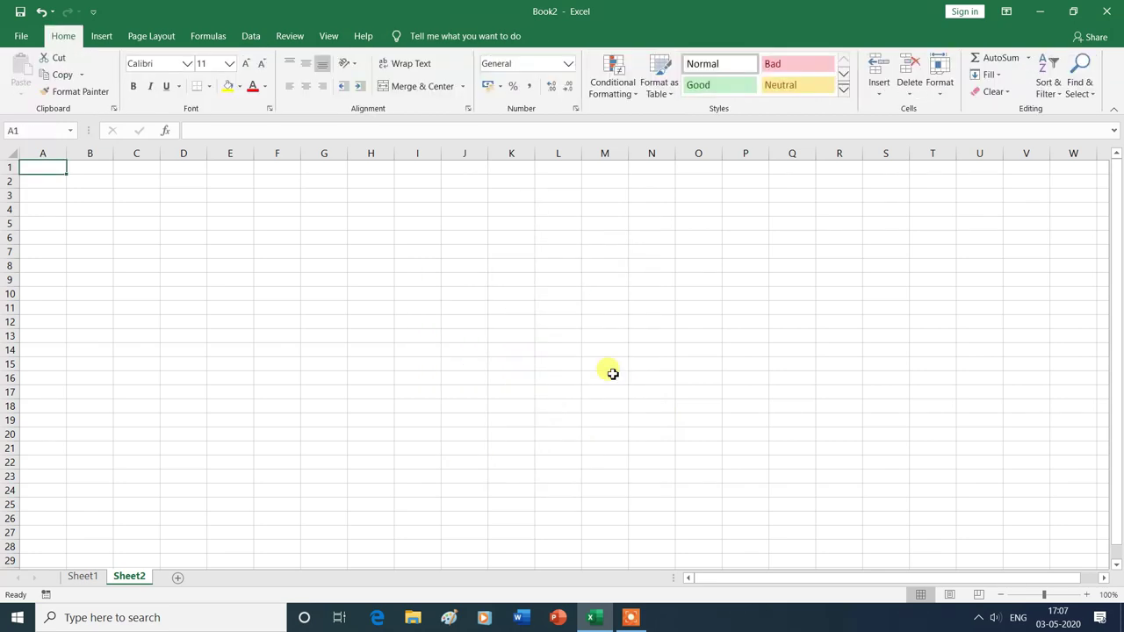
Draw a quad arrow on Sheet2, reshape its shaft and arrowheads, then delete it
left_click(102, 36)
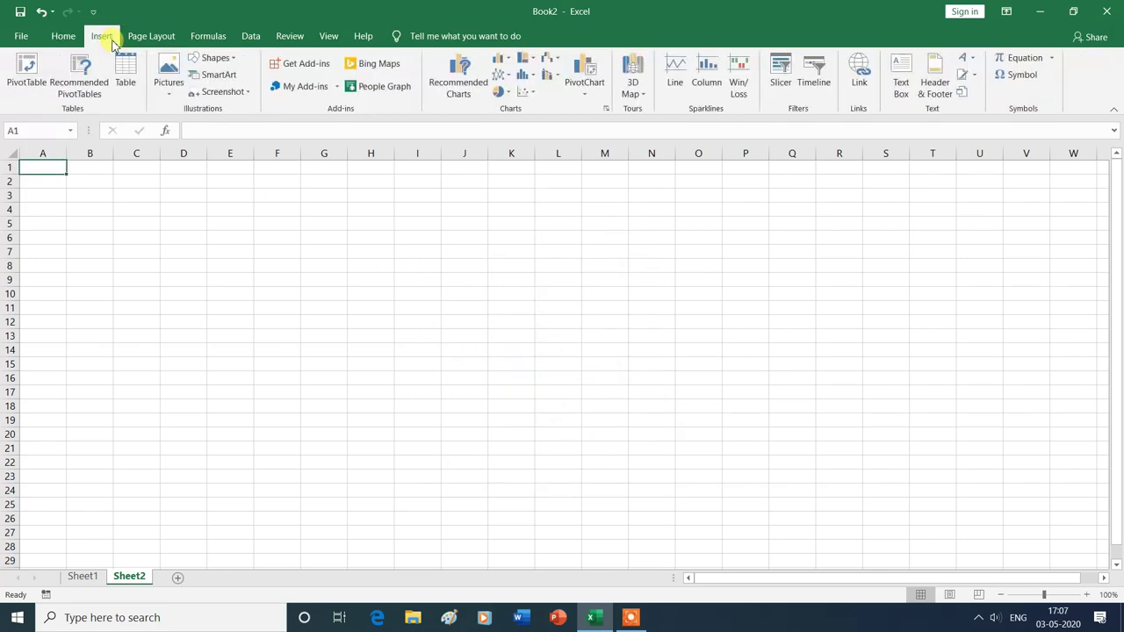
left_click(233, 64)
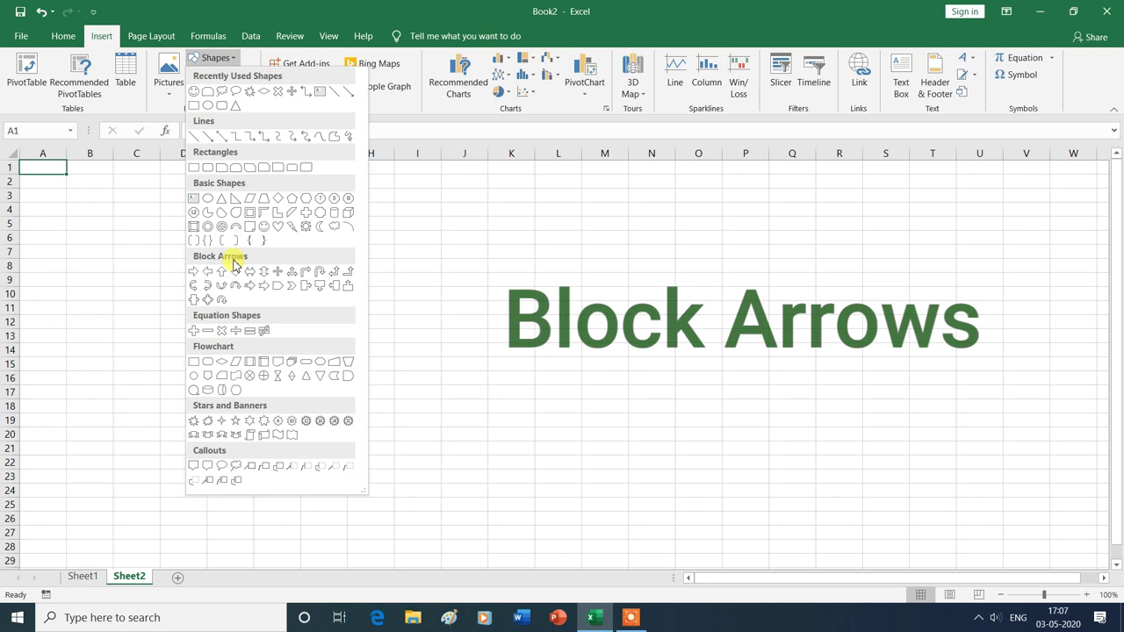
left_click(277, 278)
left_click_drag(411, 227, 690, 483)
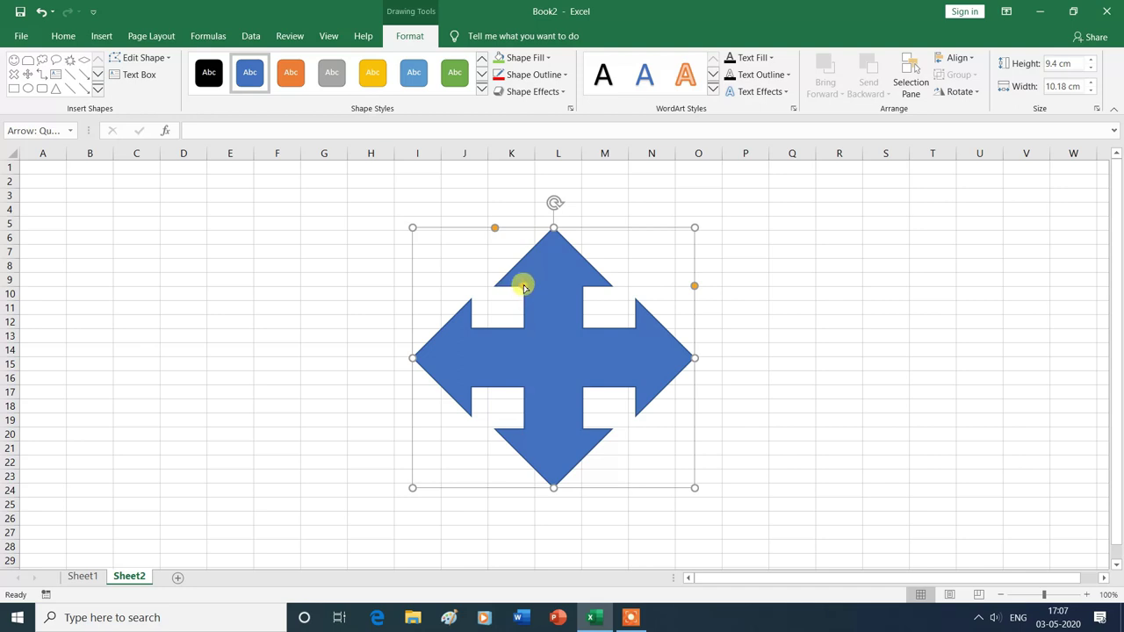
left_click_drag(524, 289, 535, 318)
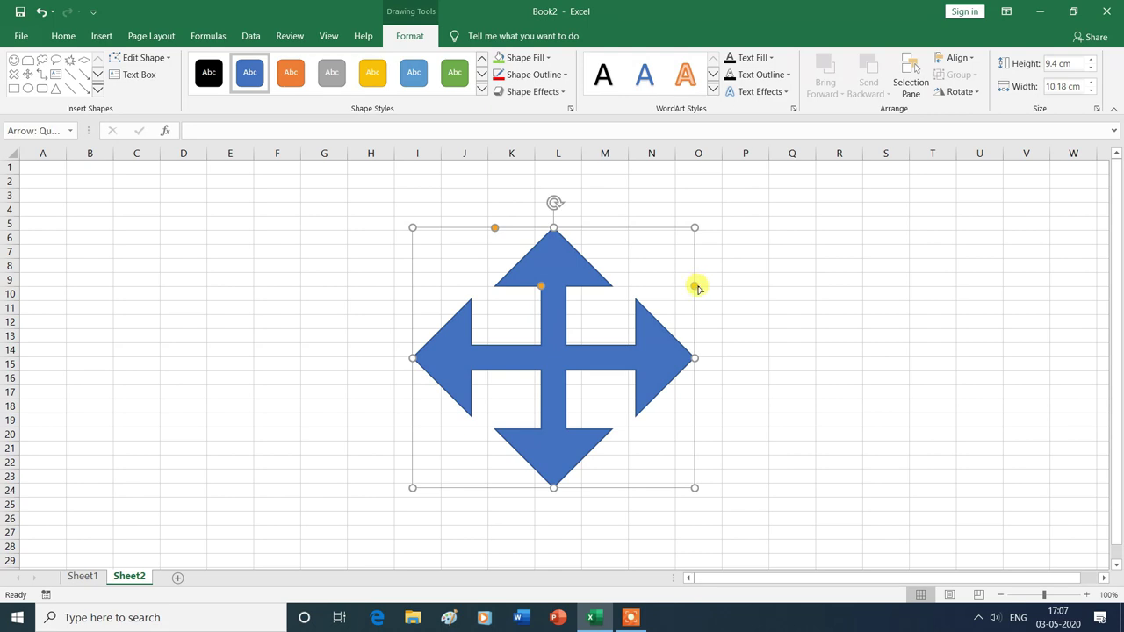
mouse_move(693, 286)
left_mouse_down()
mouse_move(673, 305)
mouse_move(743, 260)
left_mouse_up()
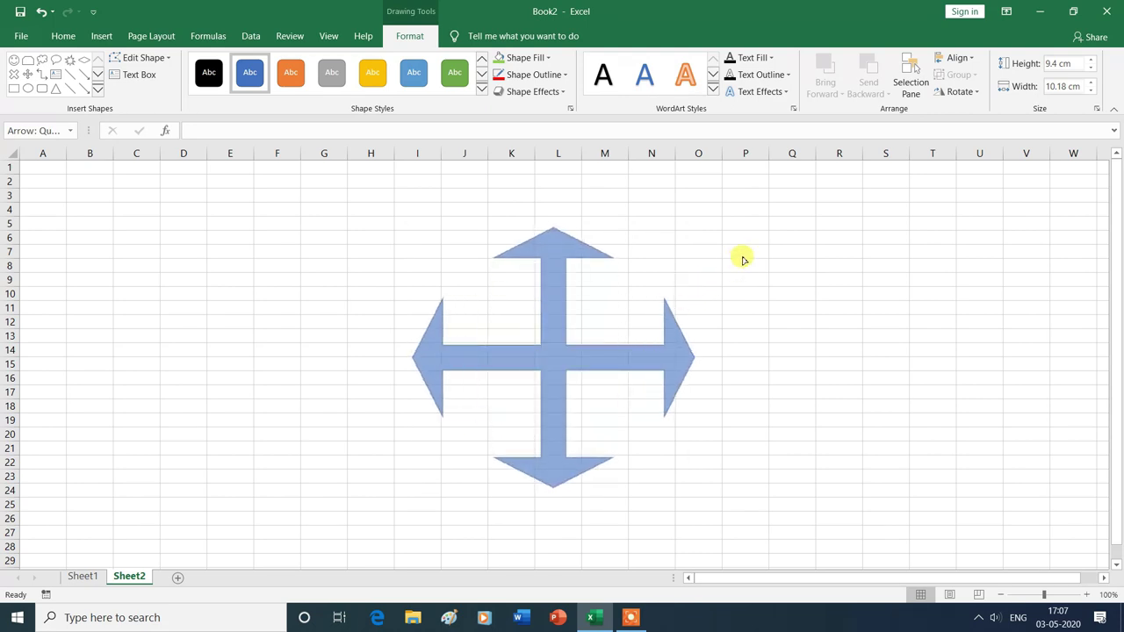
left_click_drag(743, 256, 743, 256)
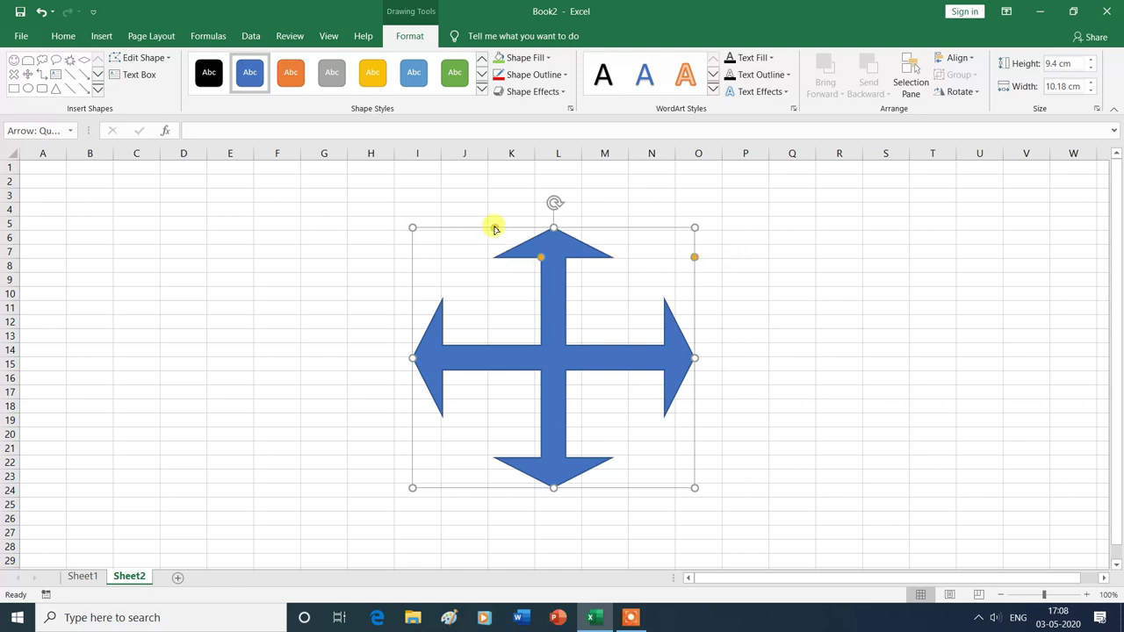
left_click_drag(495, 228, 519, 413)
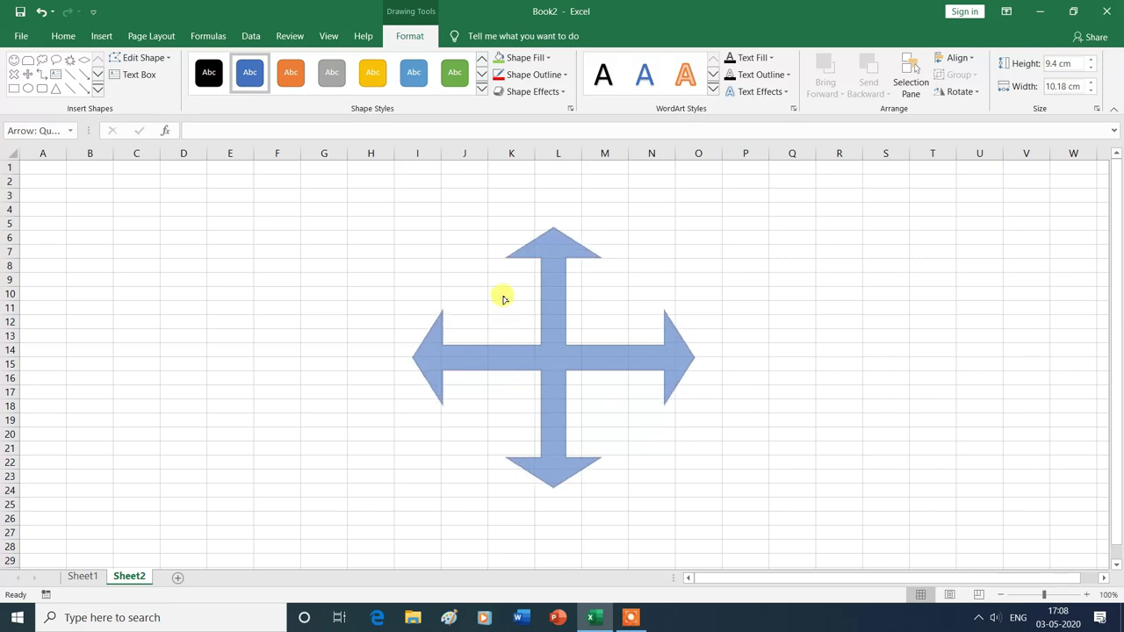
left_click_drag(519, 414, 499, 279)
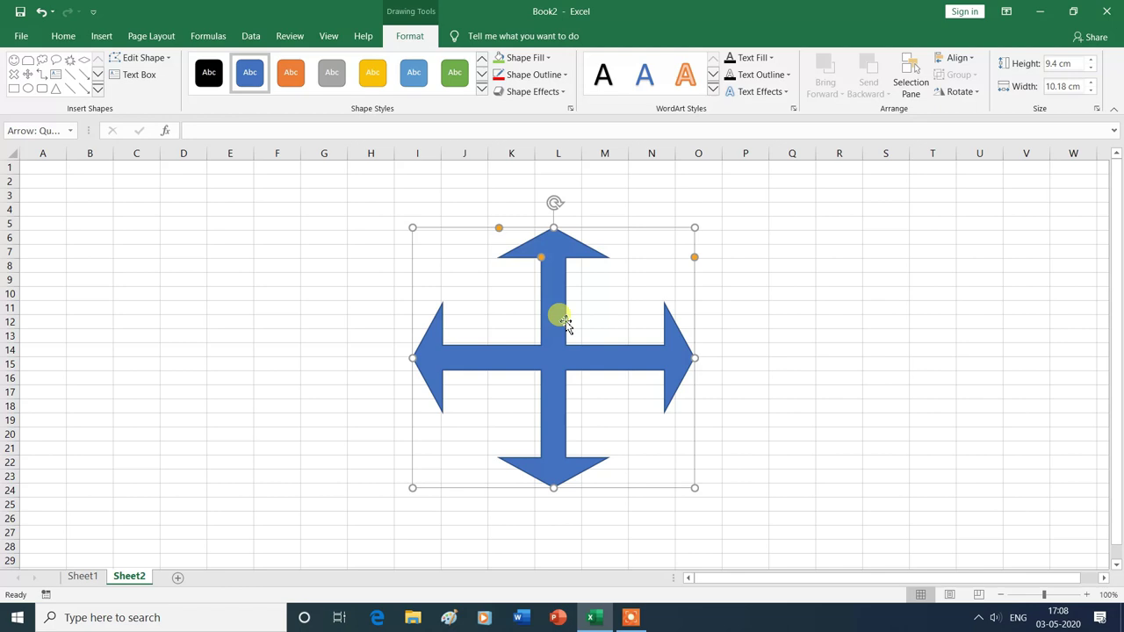
key("Delete")
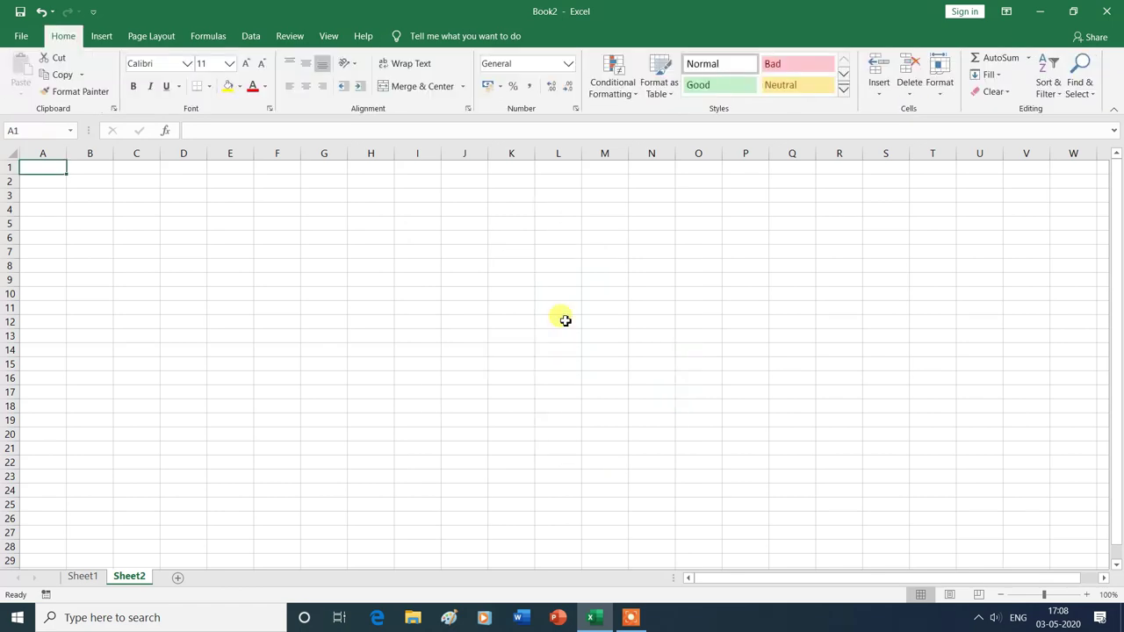
left_click(99, 37)
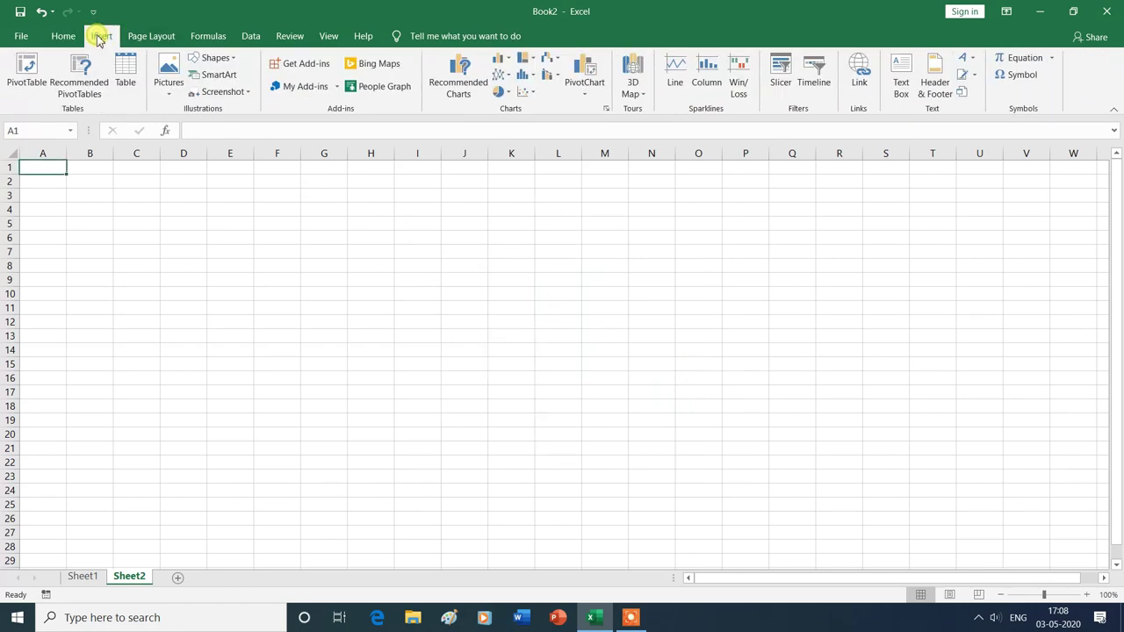
left_click(234, 61)
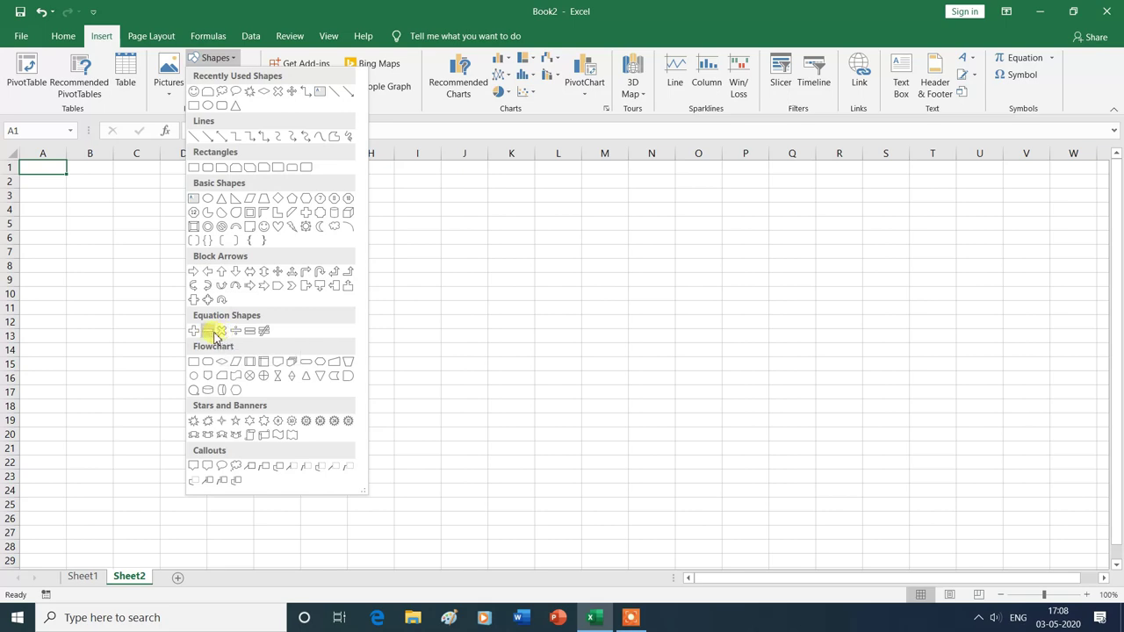
left_click(221, 330)
left_click_drag(360, 223, 578, 486)
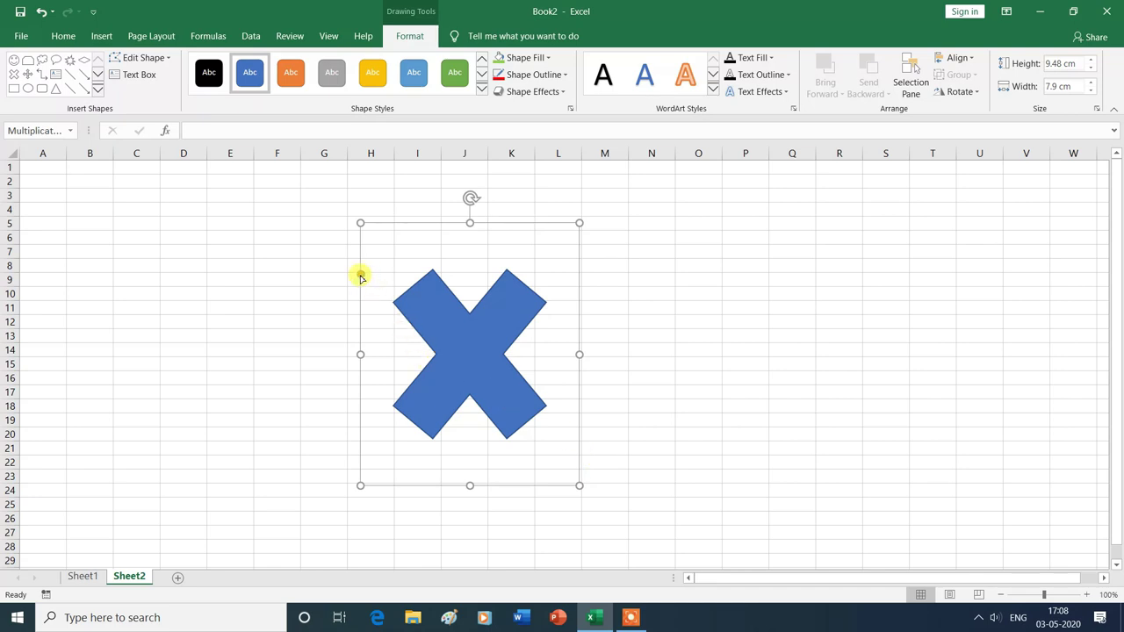
mouse_move(360, 276)
left_mouse_down()
mouse_move(376, 289)
mouse_move(300, 226)
left_mouse_up()
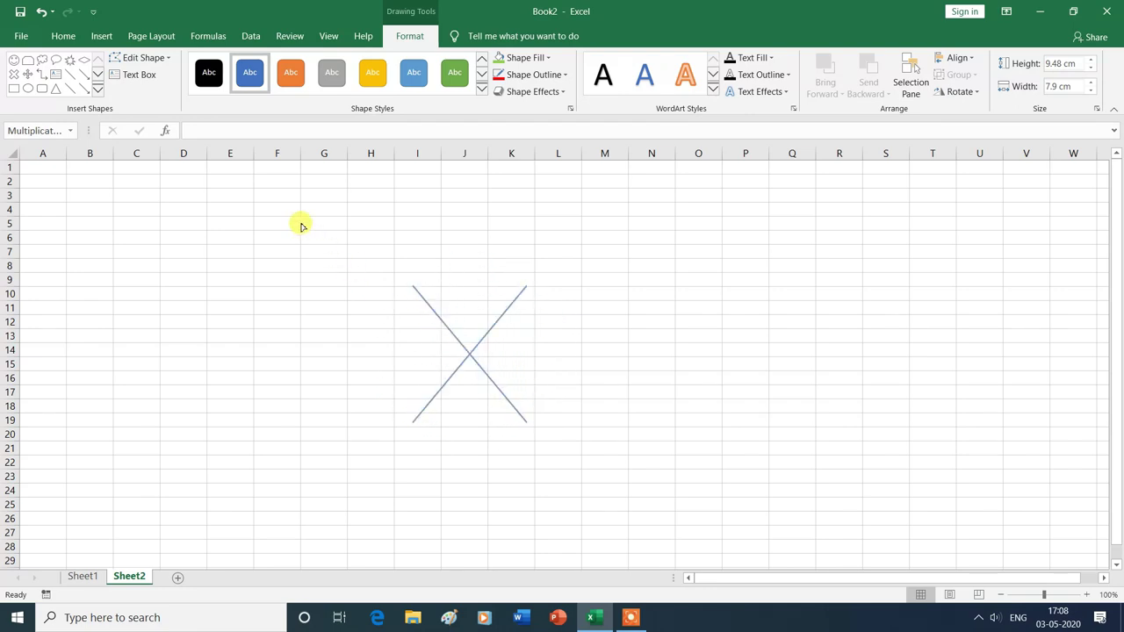
left_click_drag(300, 226, 311, 234)
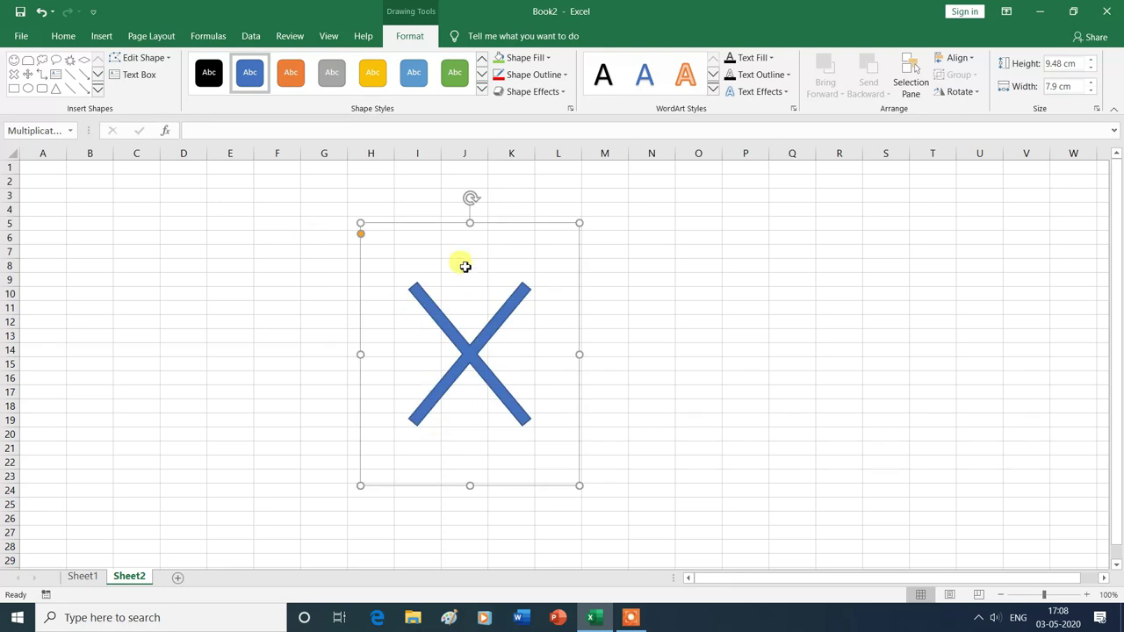
left_click(527, 348)
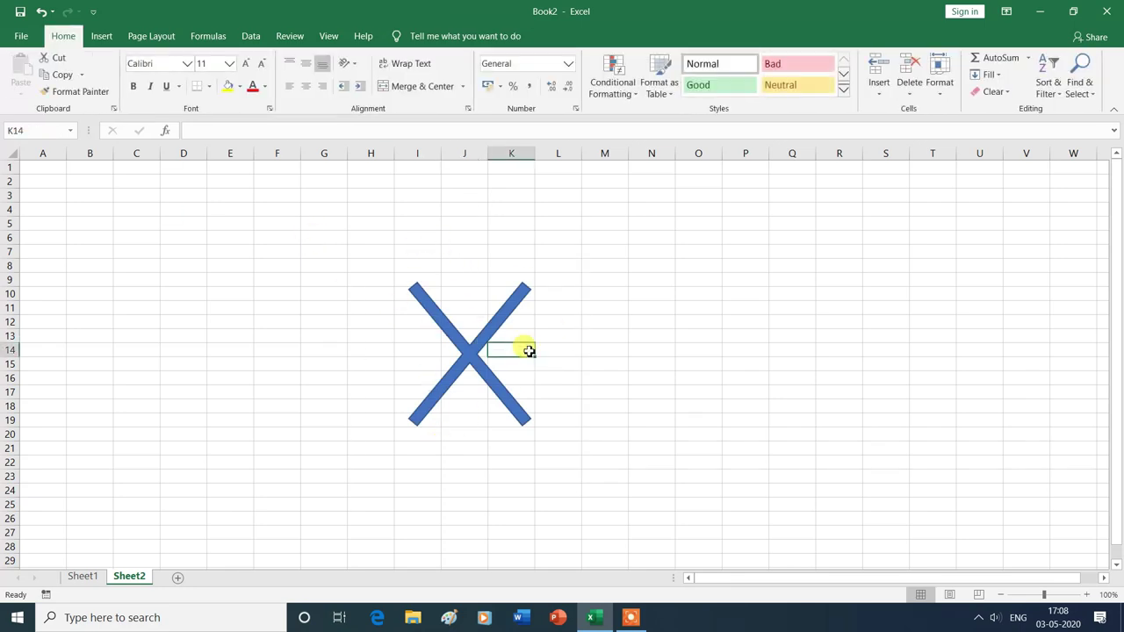
left_click(103, 35)
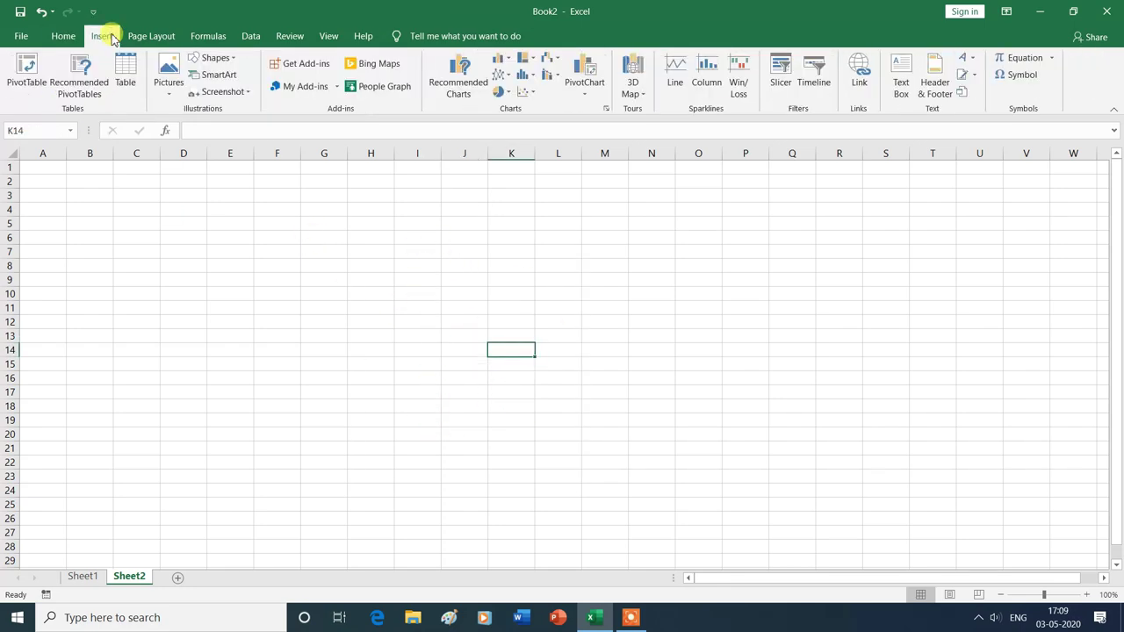
left_click(231, 62)
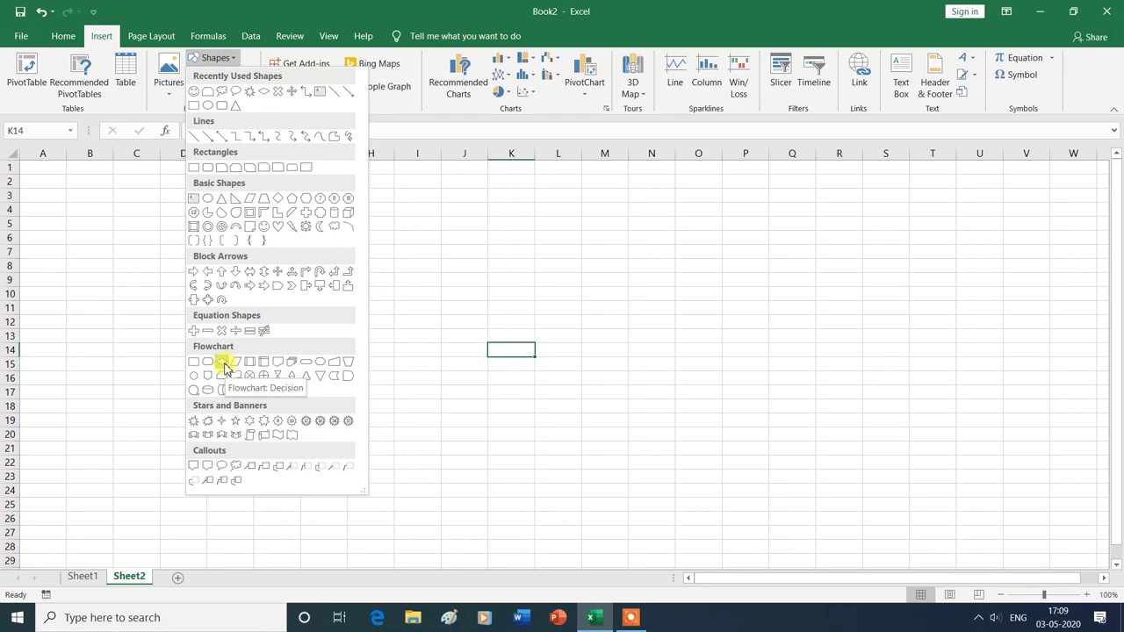
left_click(225, 364)
left_click_drag(364, 230, 697, 437)
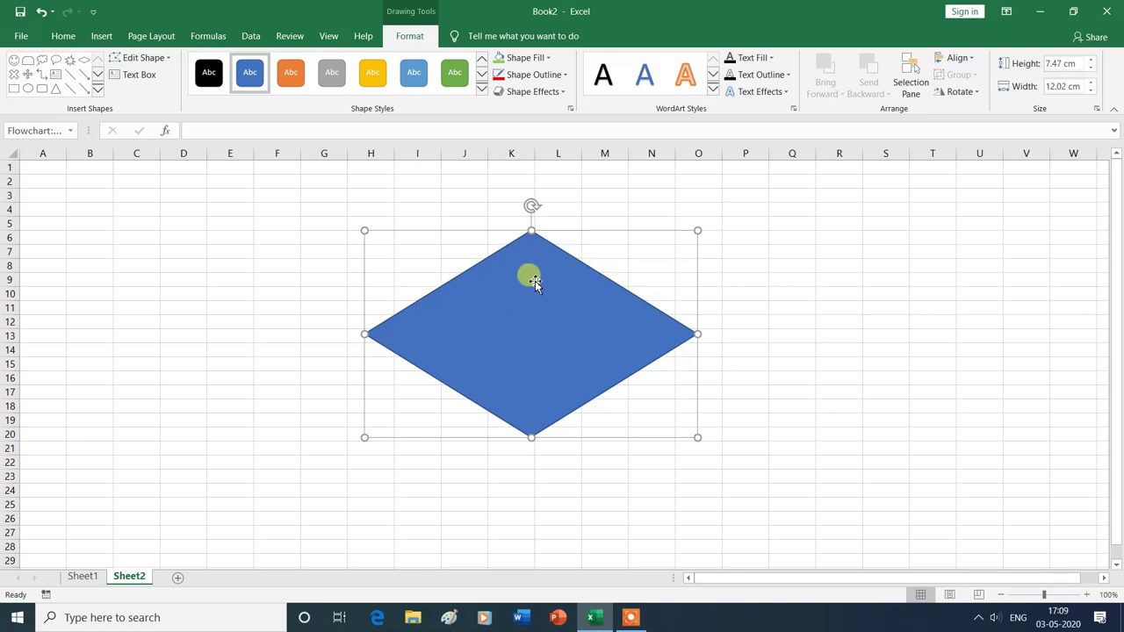
left_click_drag(535, 205, 495, 260)
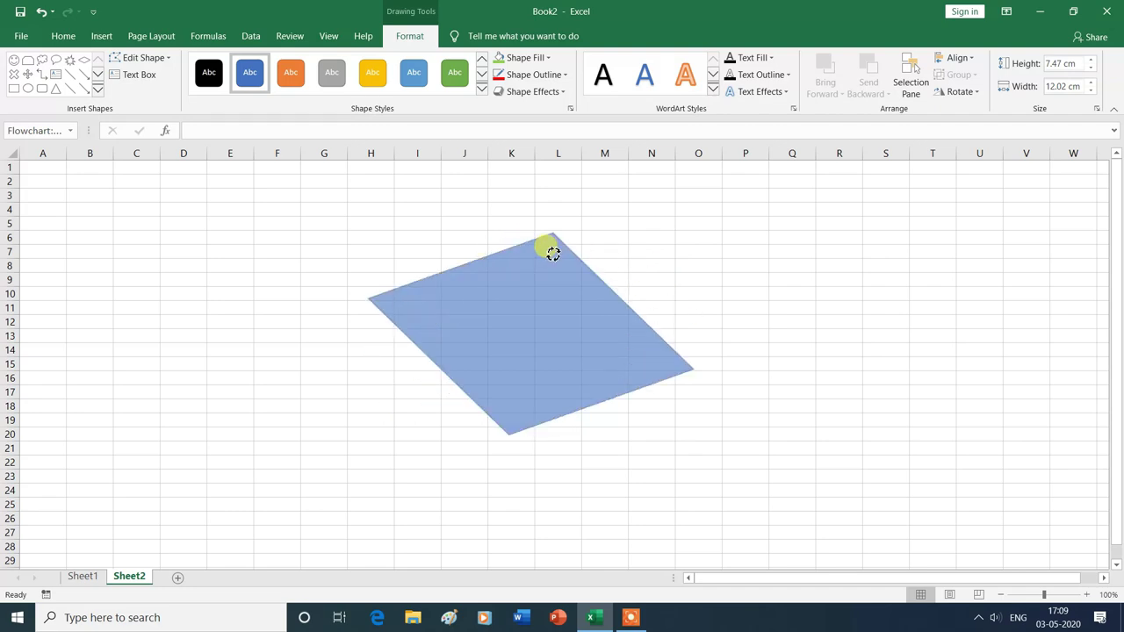
left_click_drag(495, 261, 532, 243)
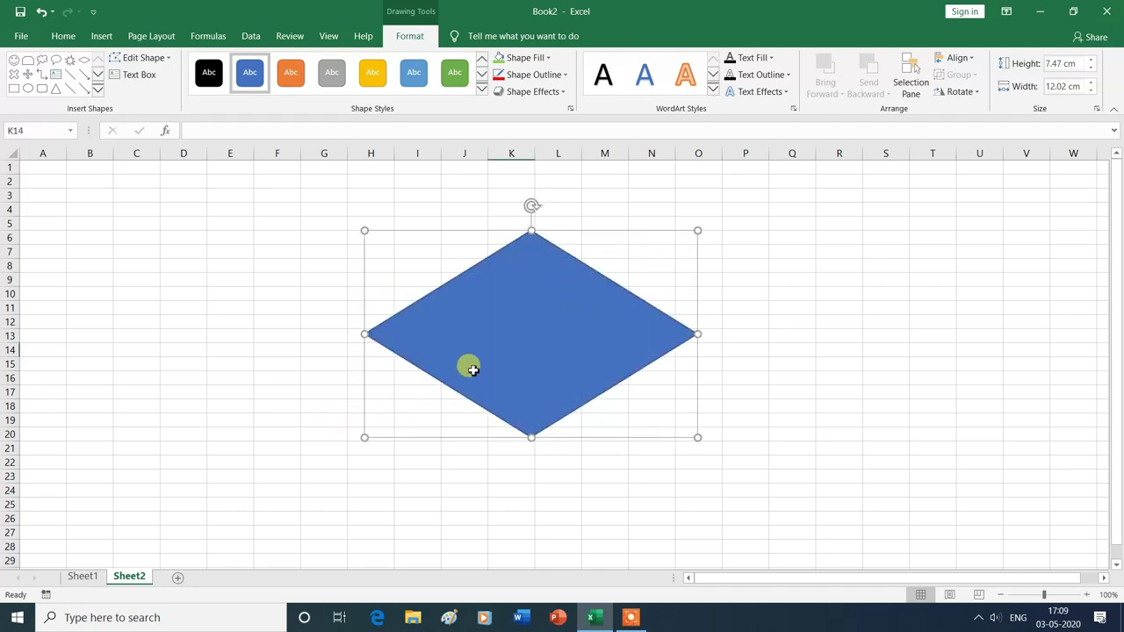
key("Delete")
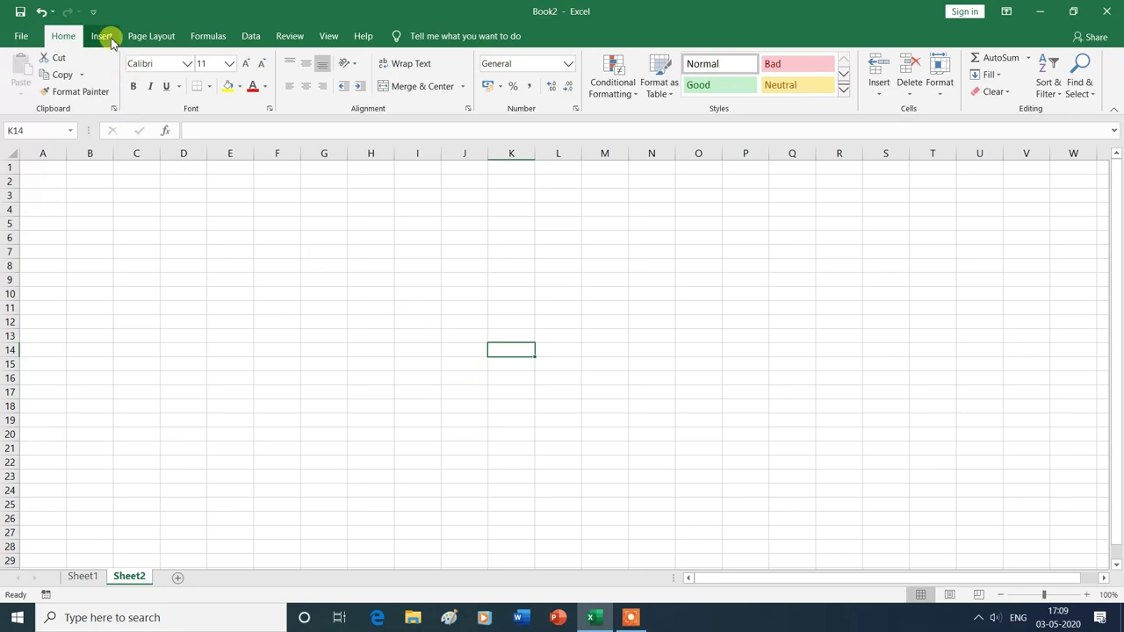
Draw a tilted-down ribbon banner across columns H to Q
left_click(106, 36)
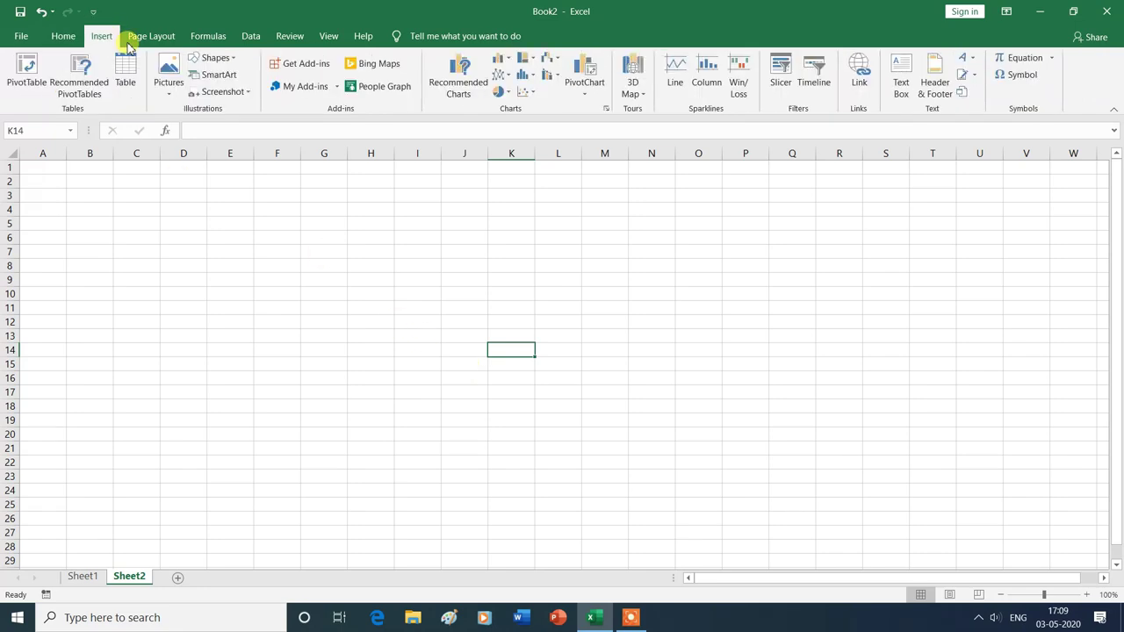
left_click(233, 64)
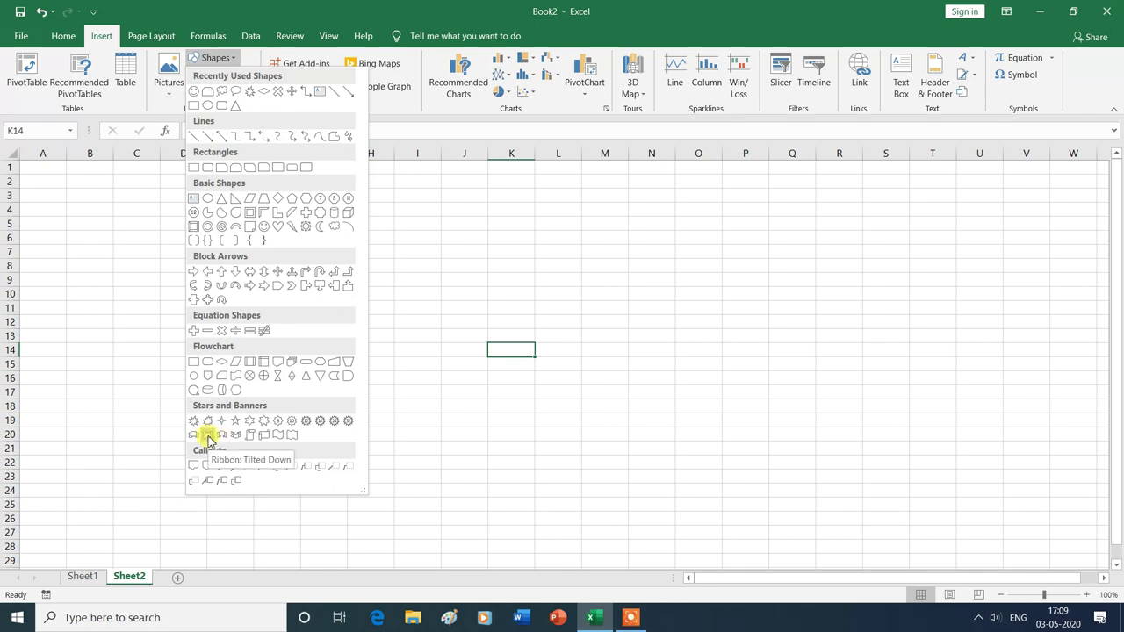
left_click(208, 436)
mouse_move(368, 230)
left_mouse_down()
mouse_move(714, 449)
mouse_move(817, 425)
left_mouse_up()
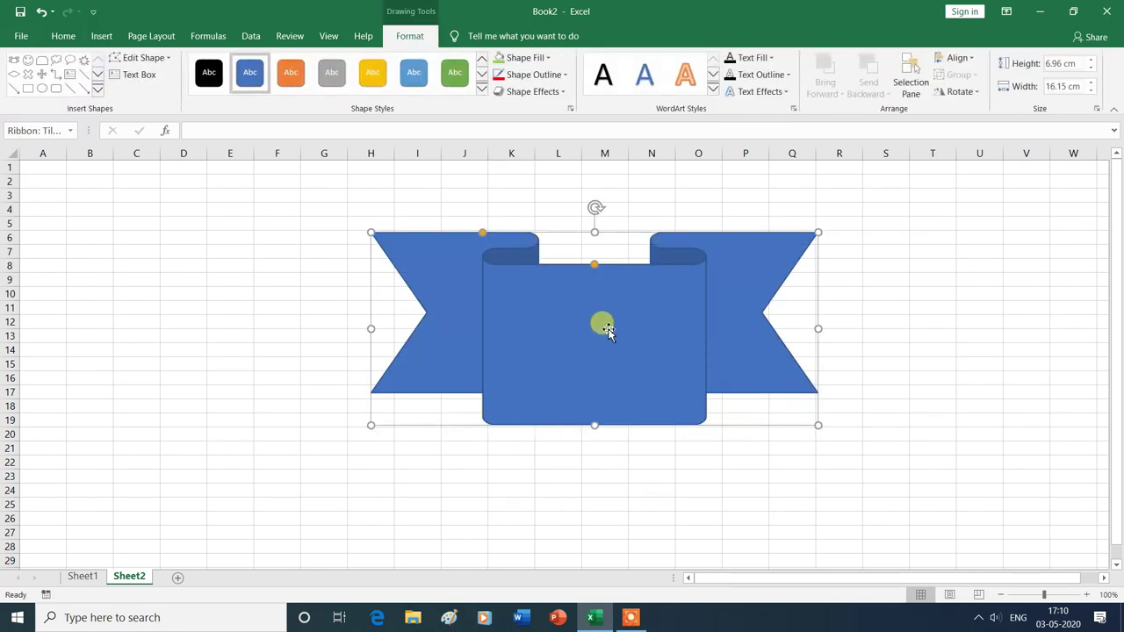
Label the banner SHAPE 1 at 48 pt, centred horizontally and vertically
left_click(139, 78)
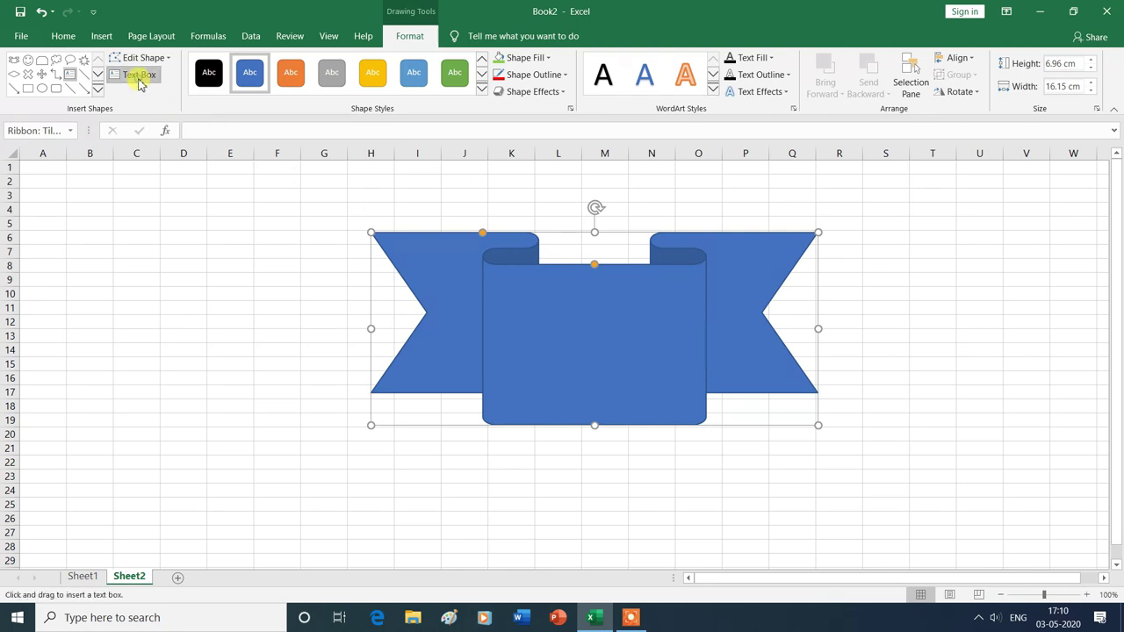
left_click(593, 343)
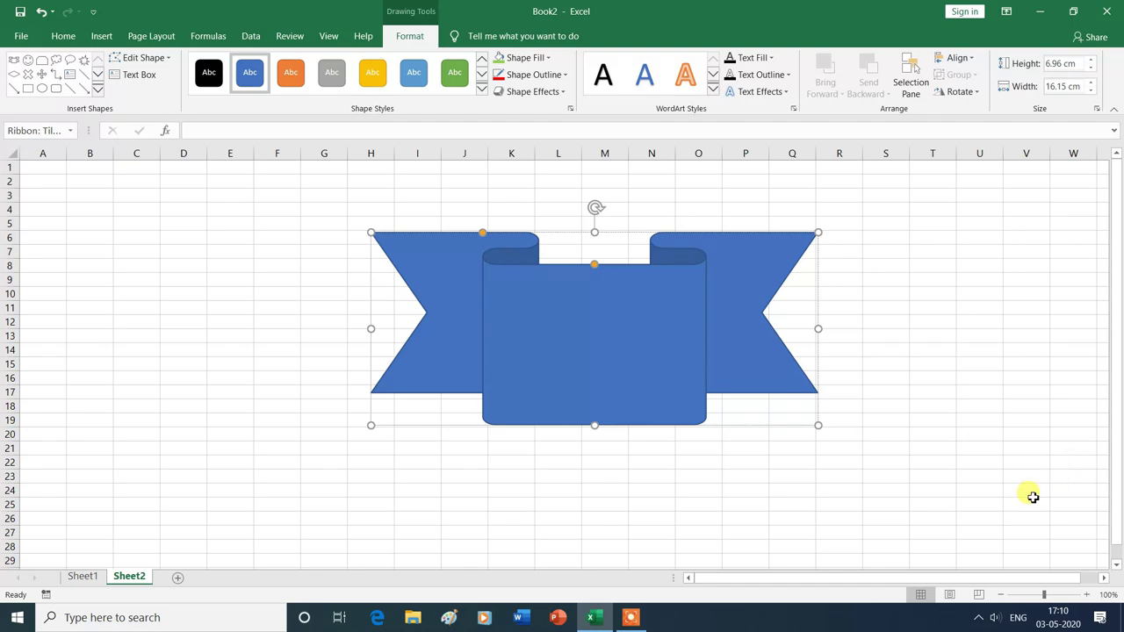
left_click(487, 270)
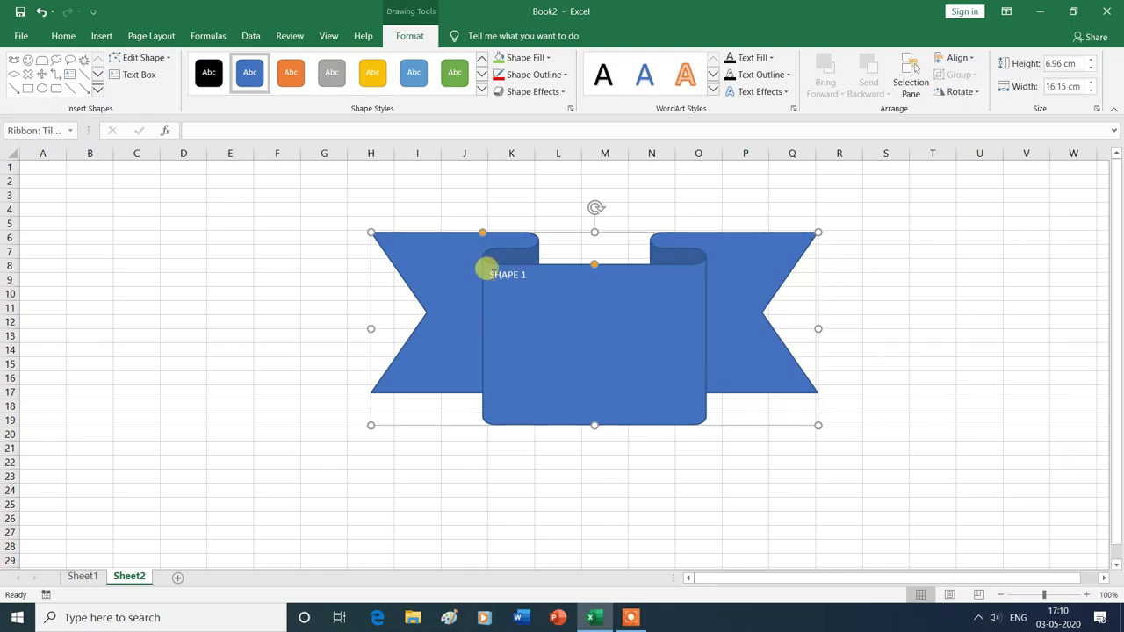
left_click_drag(485, 269, 503, 265)
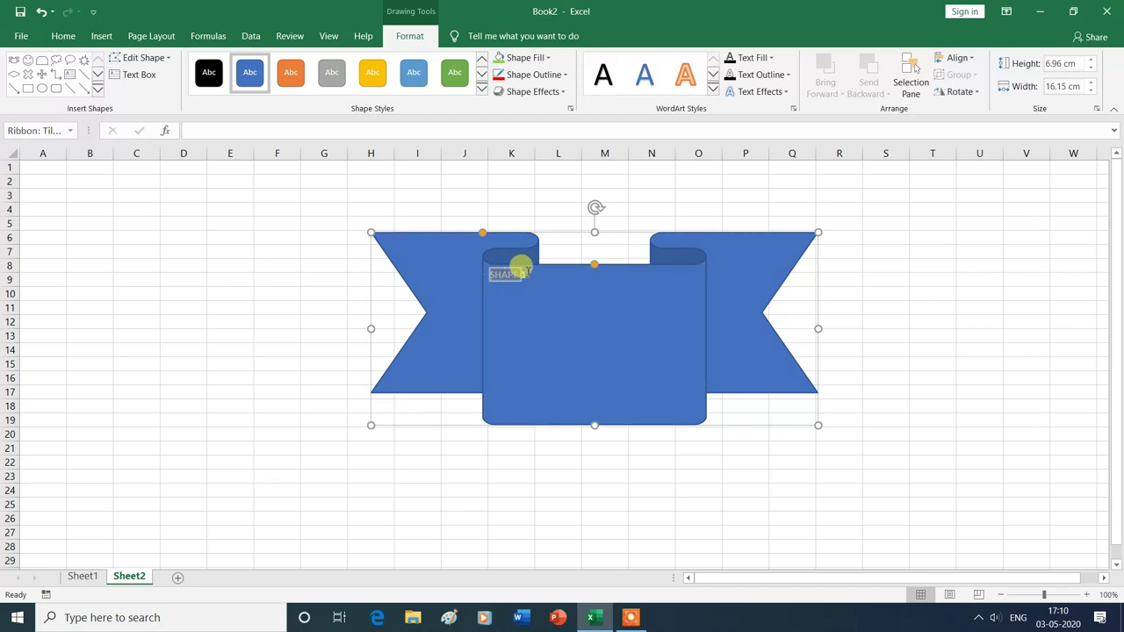
left_click(61, 35)
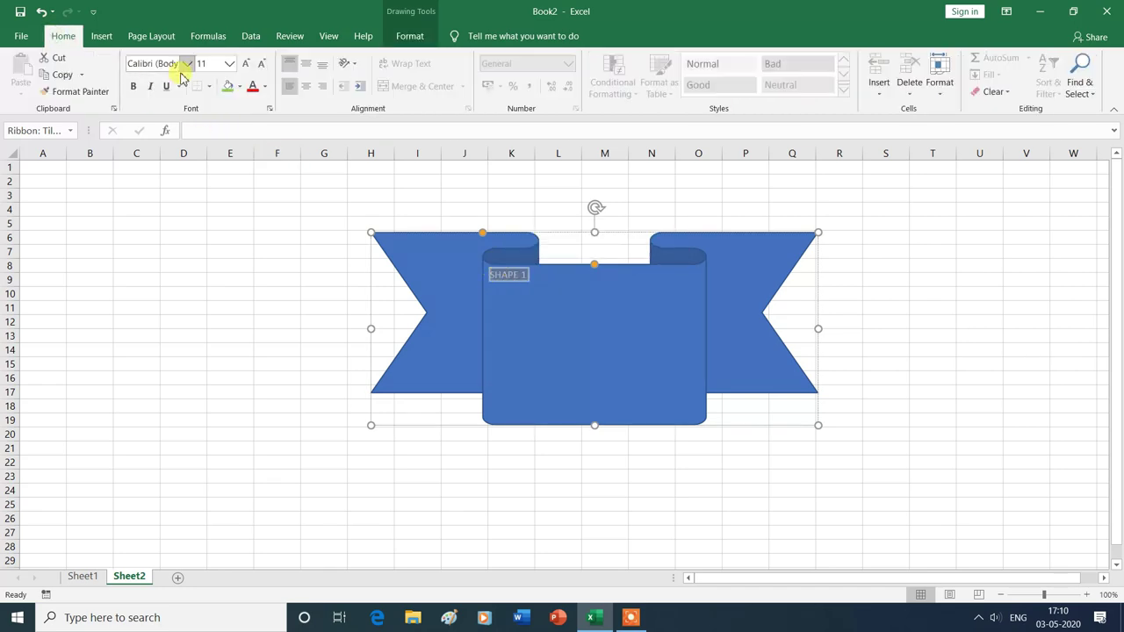
left_click(229, 64)
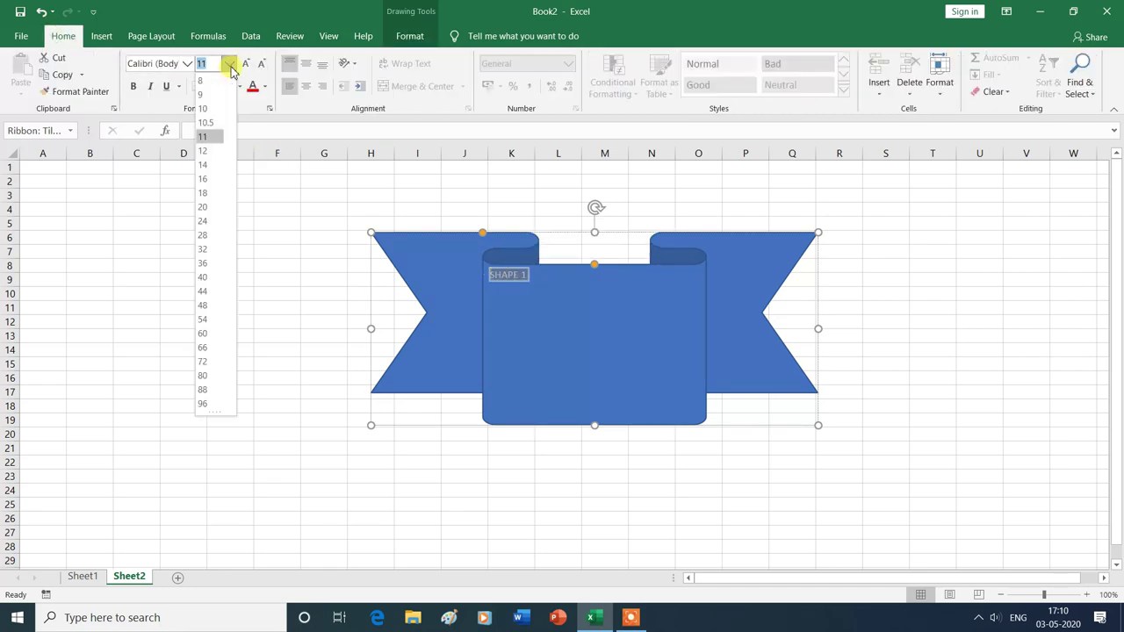
left_click(209, 306)
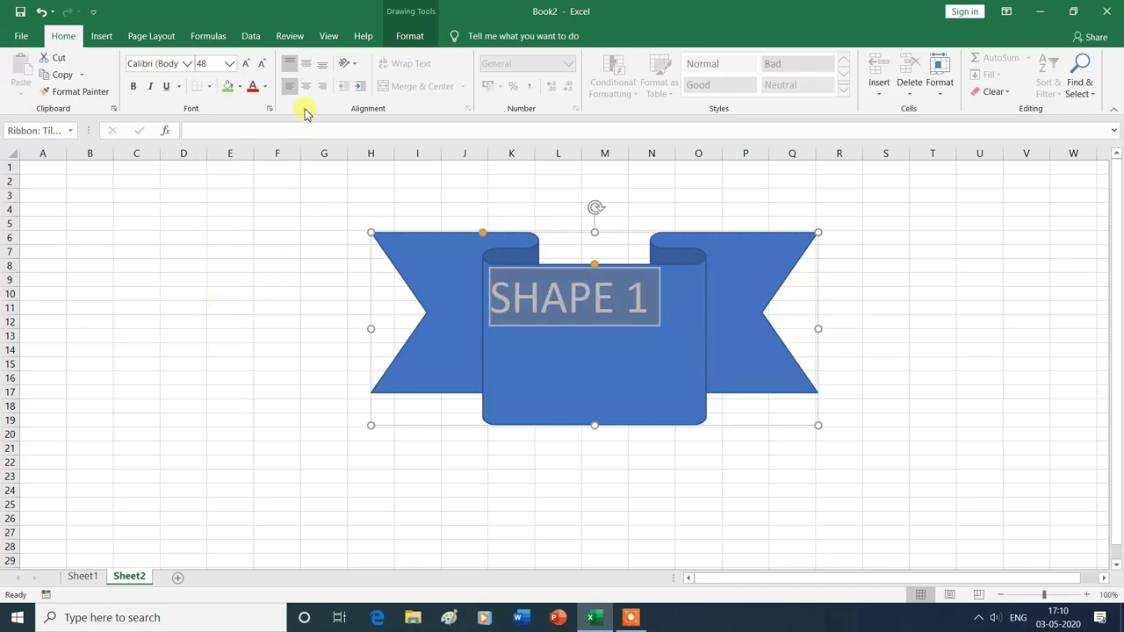
left_click(306, 86)
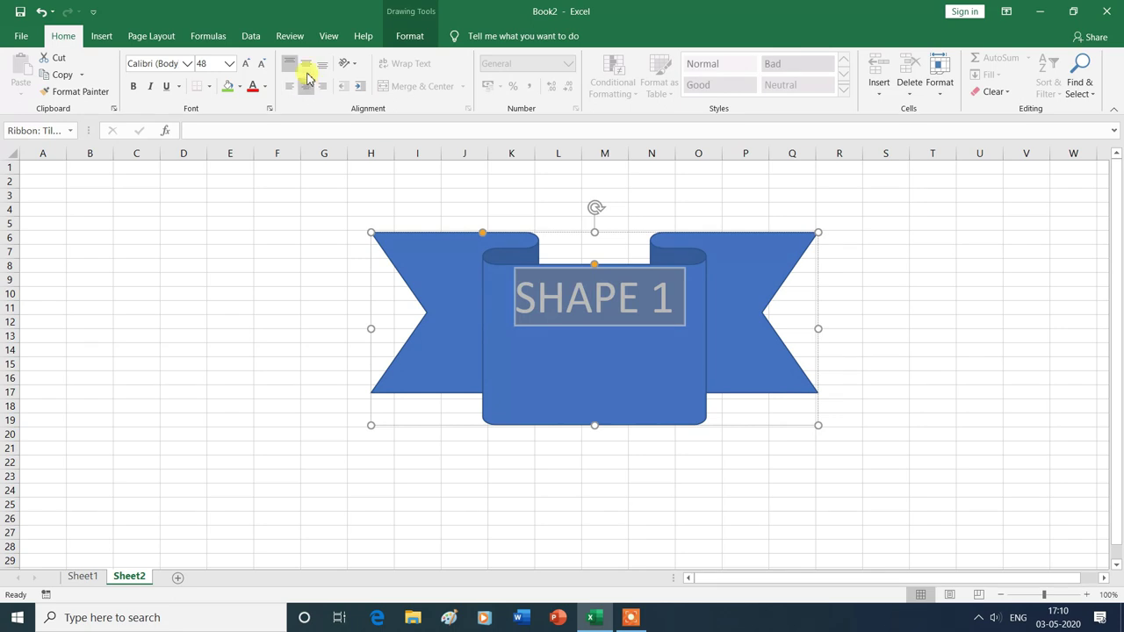
left_click(306, 67)
Reselect the banner and delete a letter from the SHAPE 1 label
left_click(740, 419)
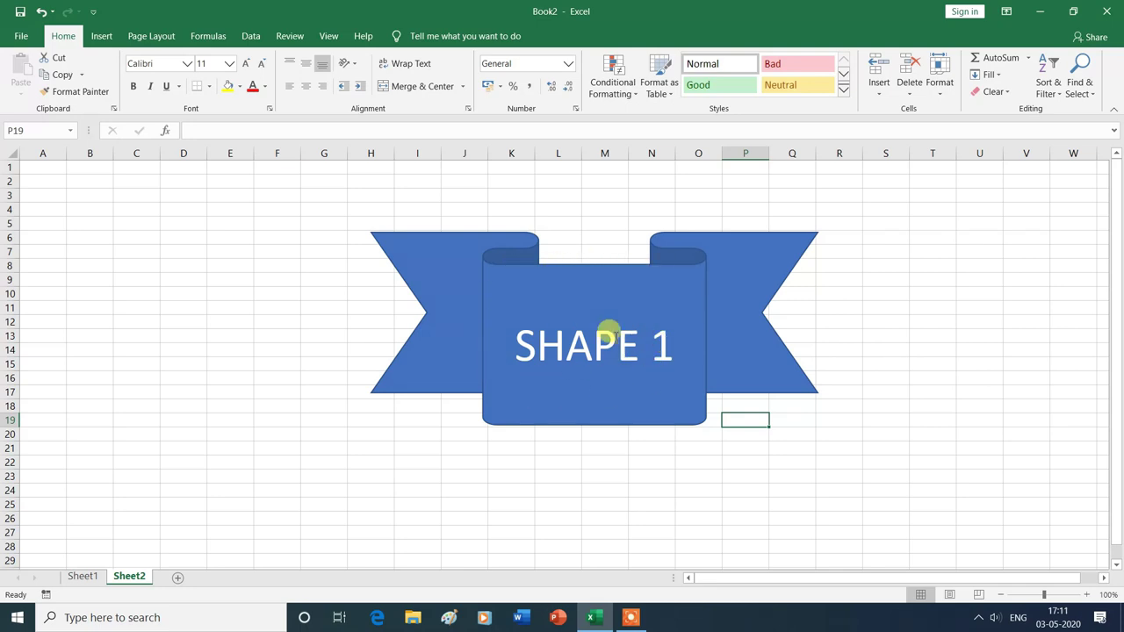
left_click(702, 471)
left_click(583, 353)
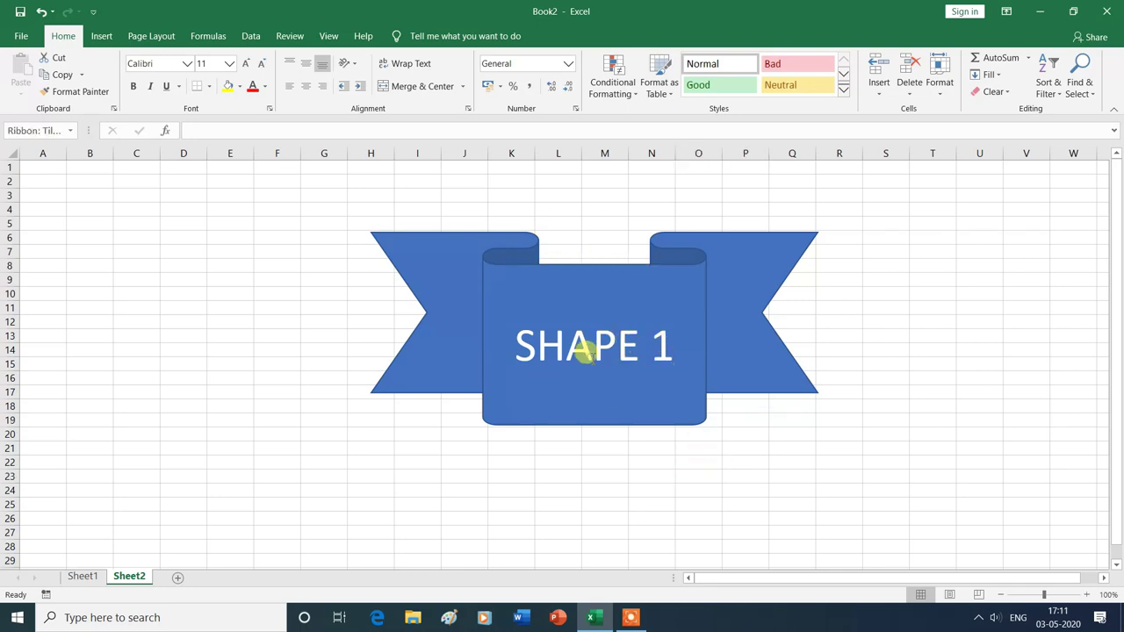
key("Delete")
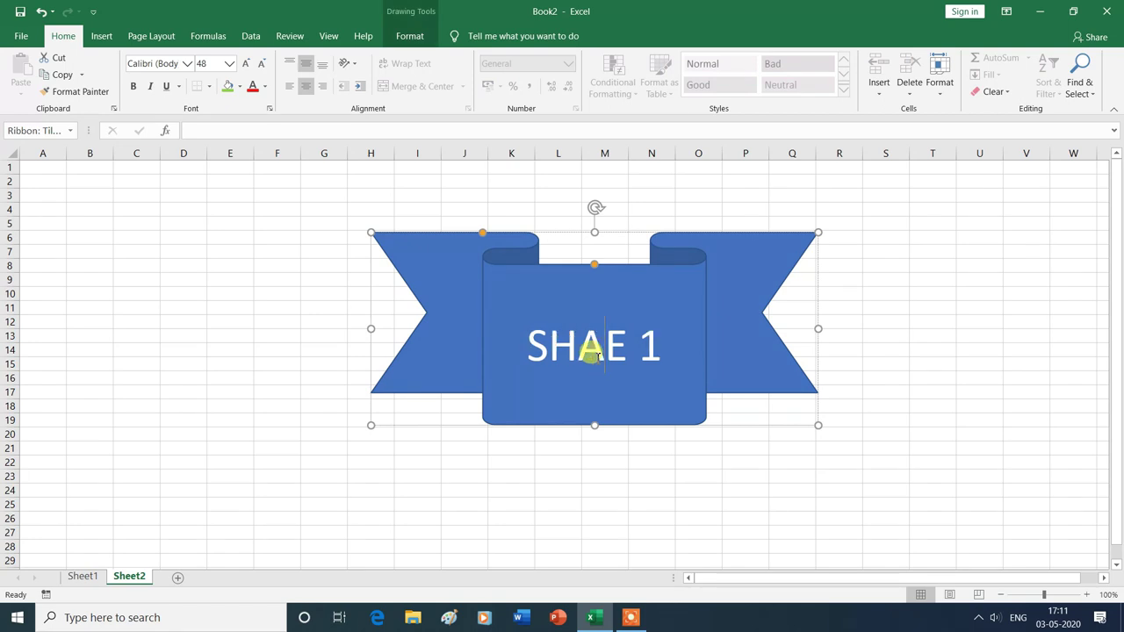
left_click(102, 36)
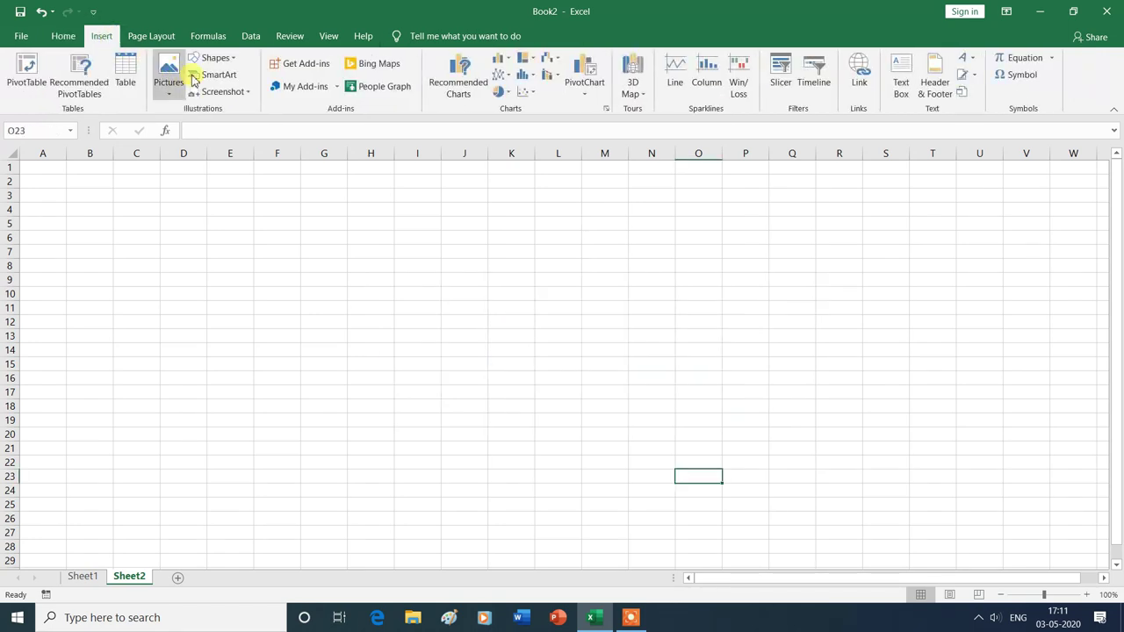
Insert the cartoon boy picture download (3) and move it to columns C–F
left_click(215, 58)
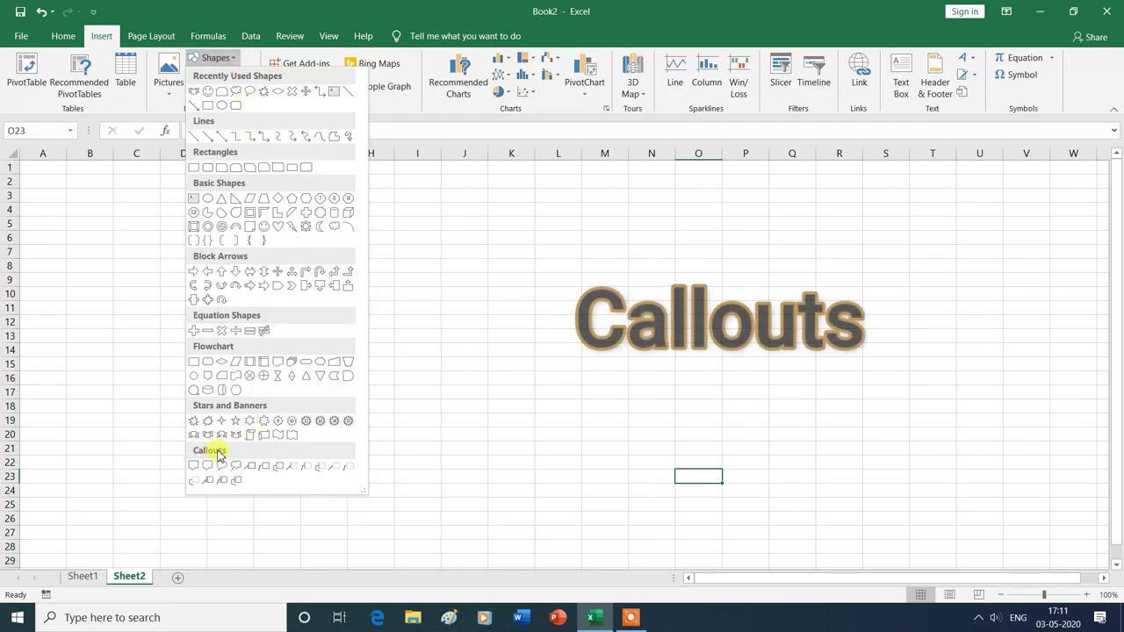
left_click(428, 445)
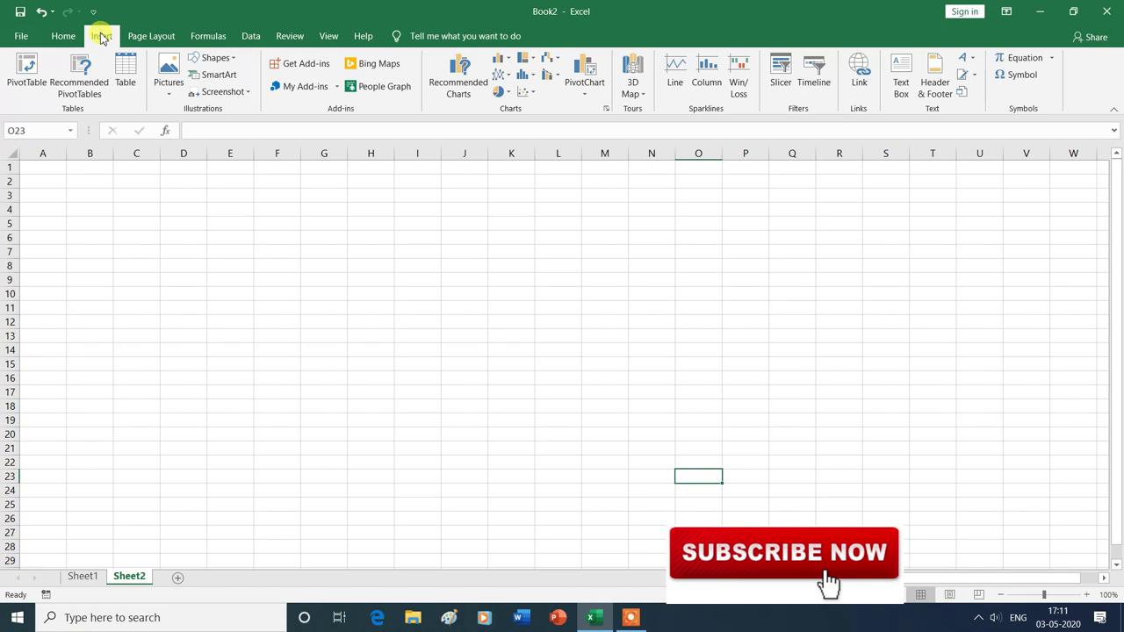
left_click(172, 97)
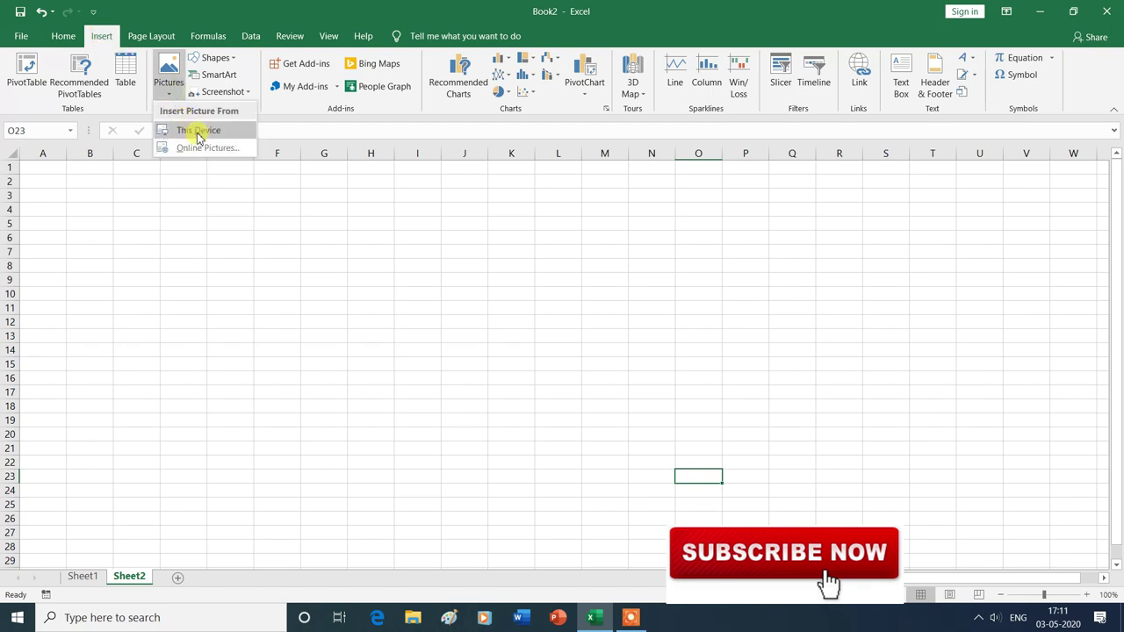
left_click(200, 131)
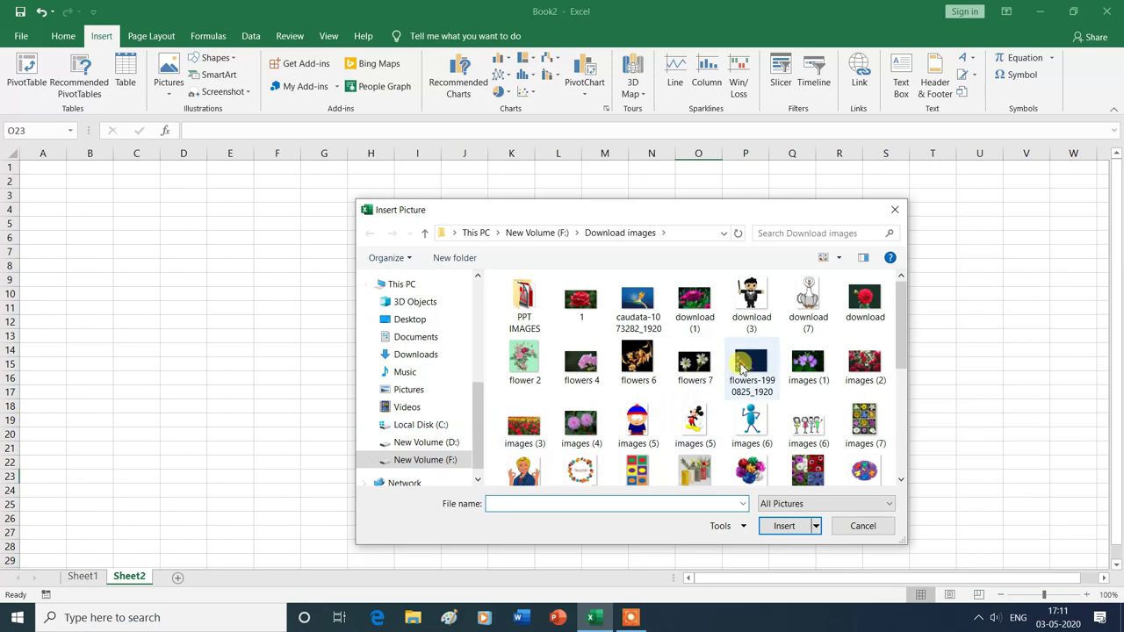
left_click(751, 296)
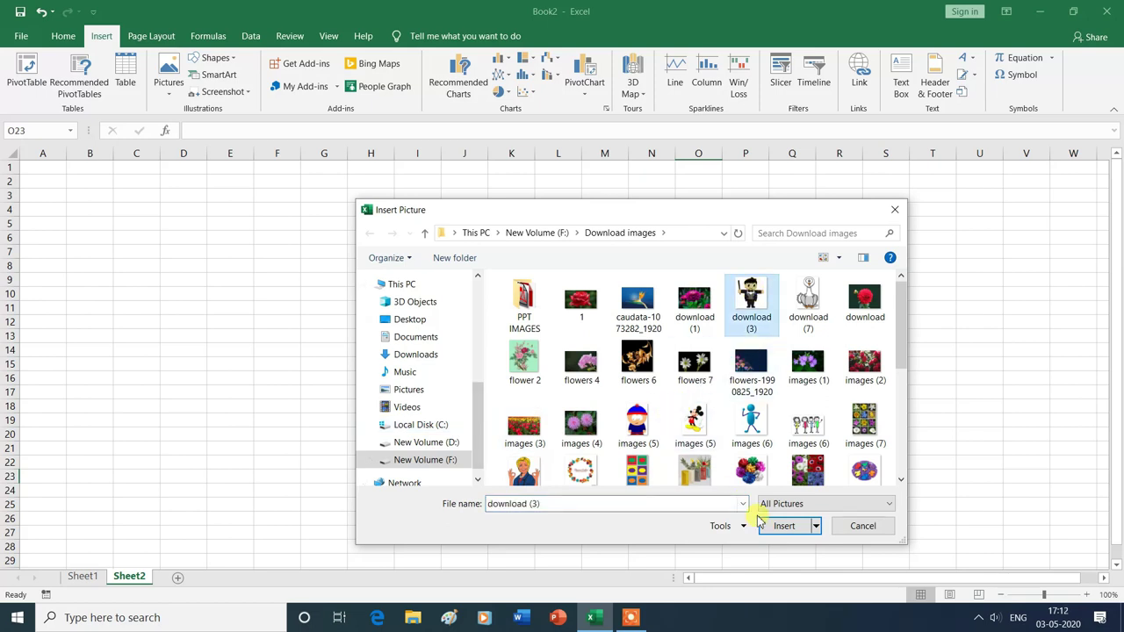
left_click(783, 526)
mouse_move(769, 513)
left_mouse_down()
mouse_move(240, 304)
mouse_move(246, 313)
left_mouse_up()
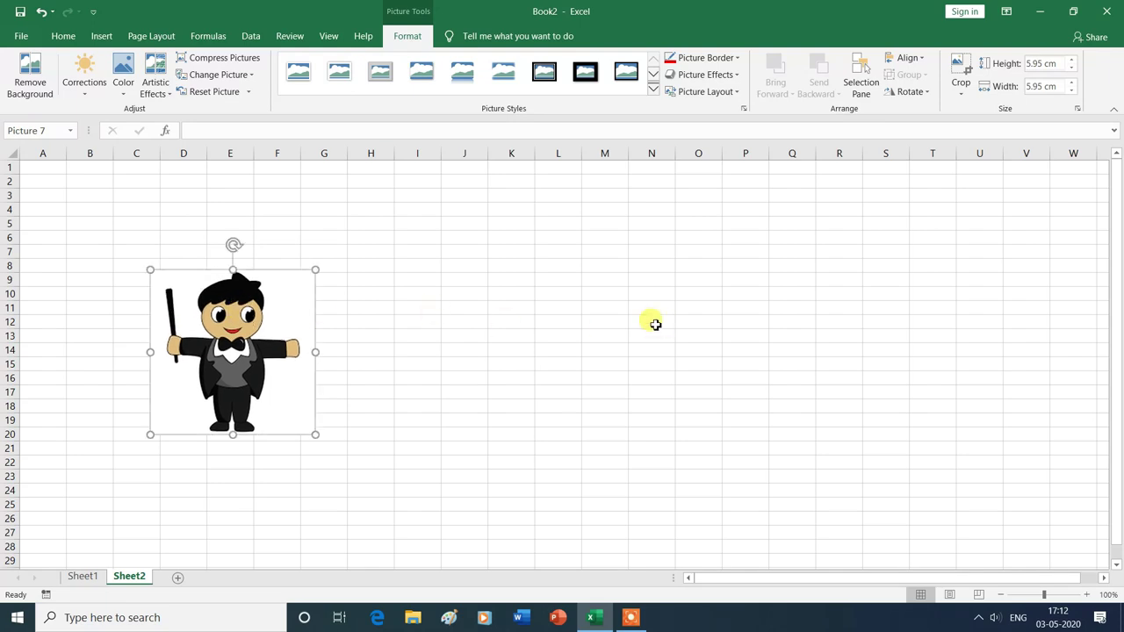
left_click(838, 335)
Insert the Mickey Mouse picture images (5) and place it around columns P–R
left_click(106, 39)
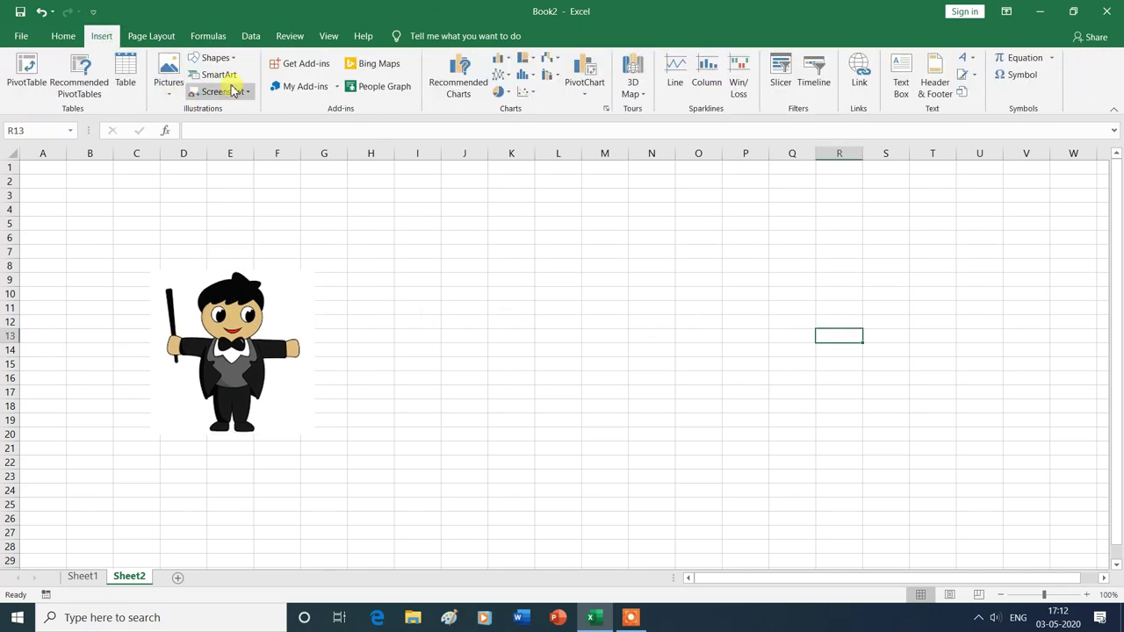
left_click(171, 98)
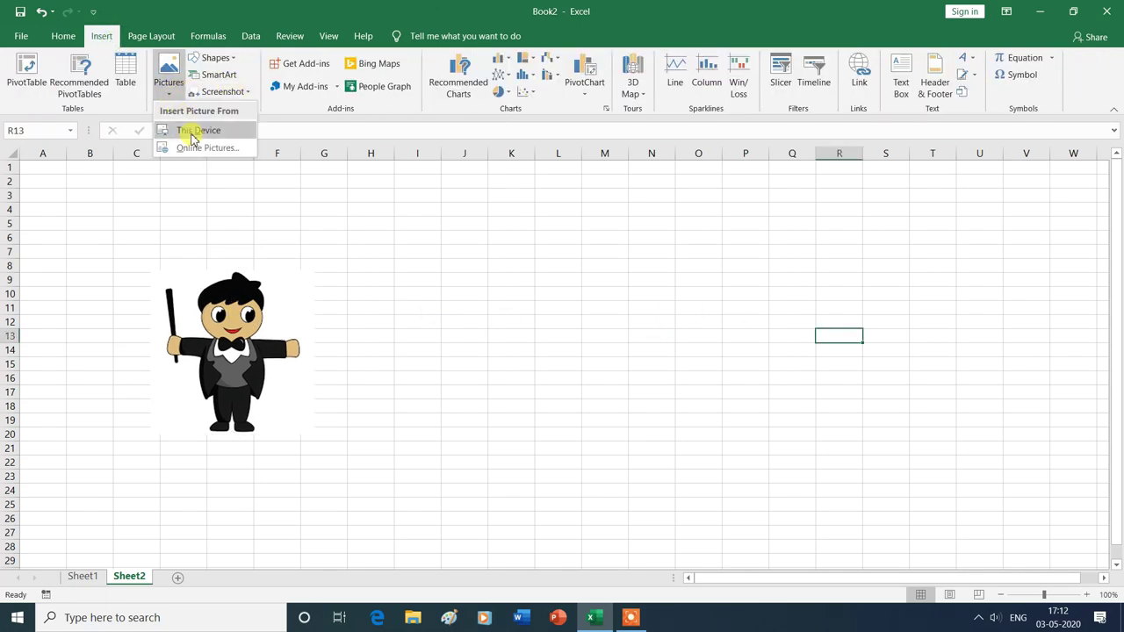
left_click(189, 127)
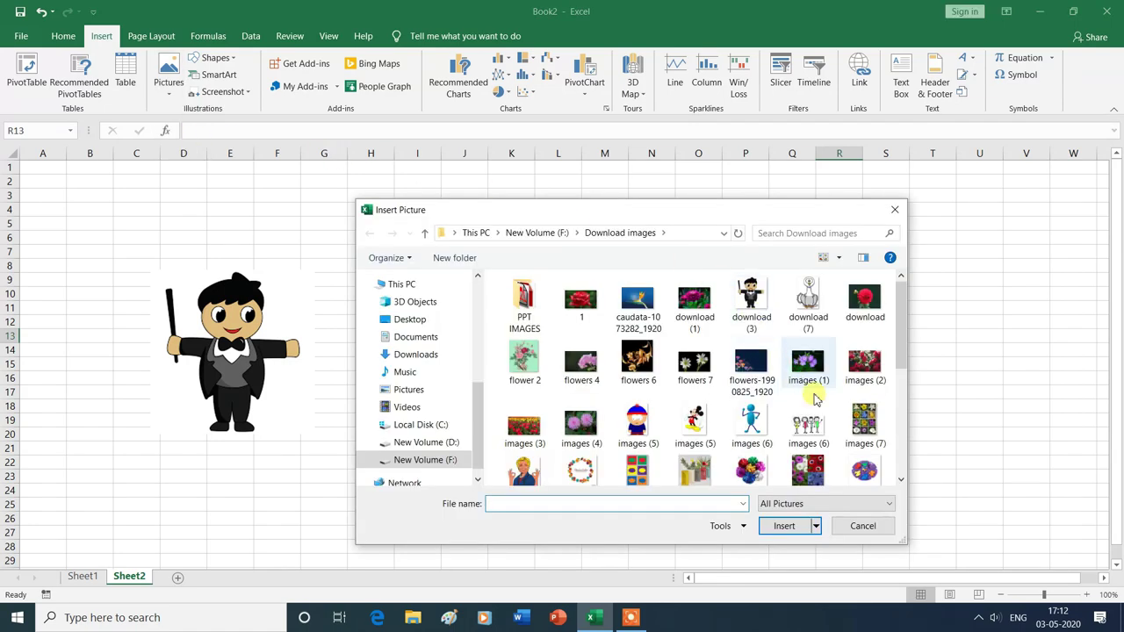
left_click(695, 421)
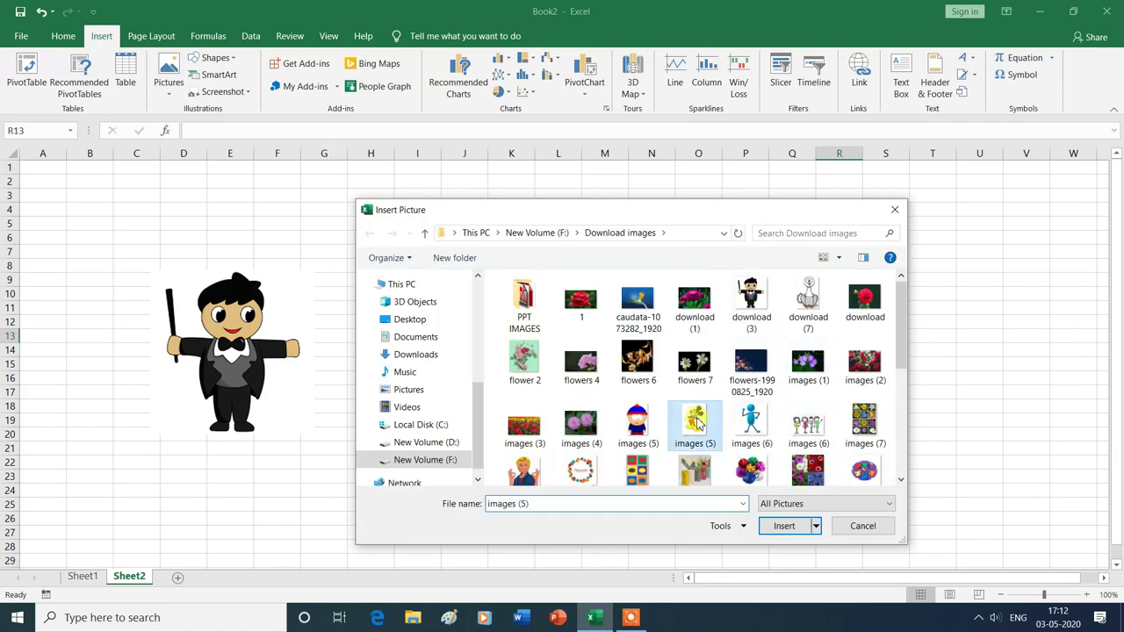
left_click(784, 526)
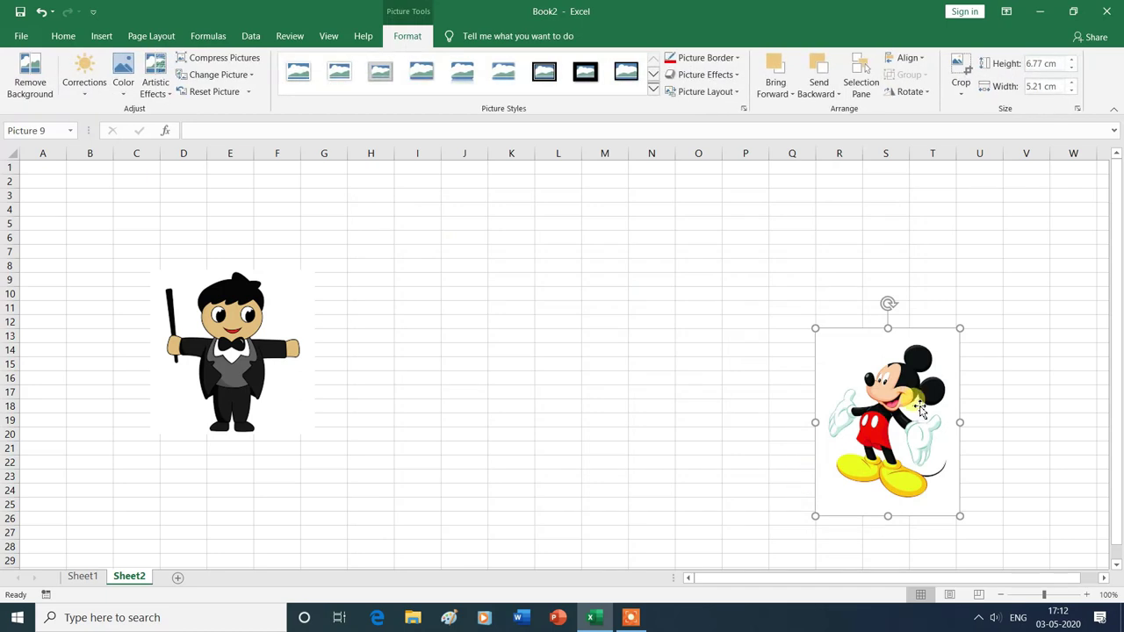
left_click_drag(917, 398, 842, 327)
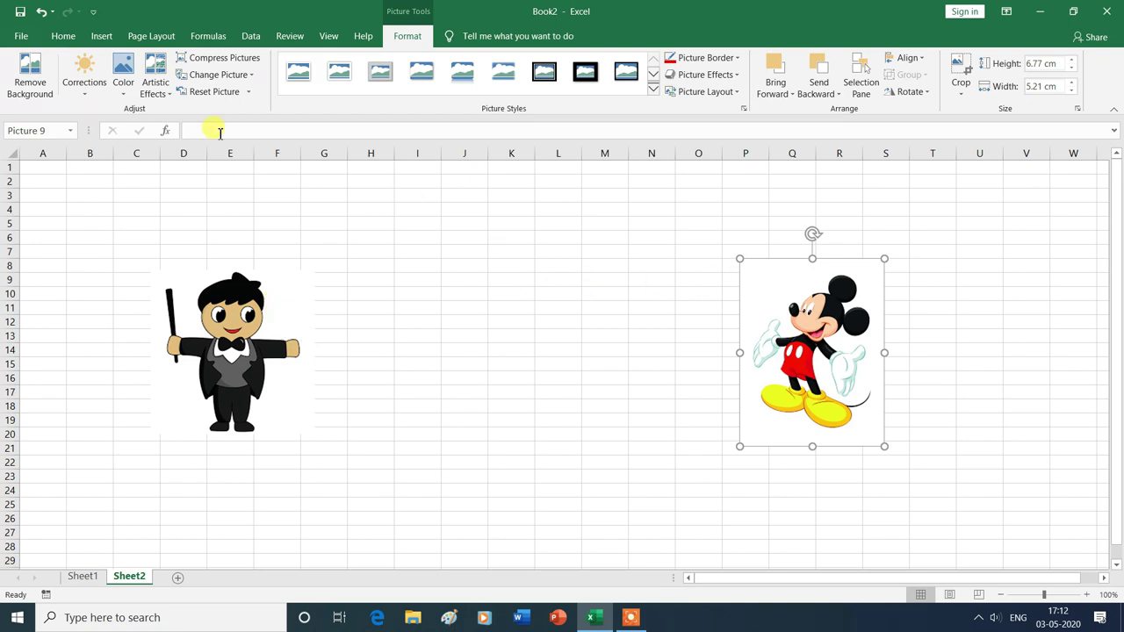
Draw an oval speech-bubble callout above the cartoon boy
left_click(101, 36)
left_click(219, 58)
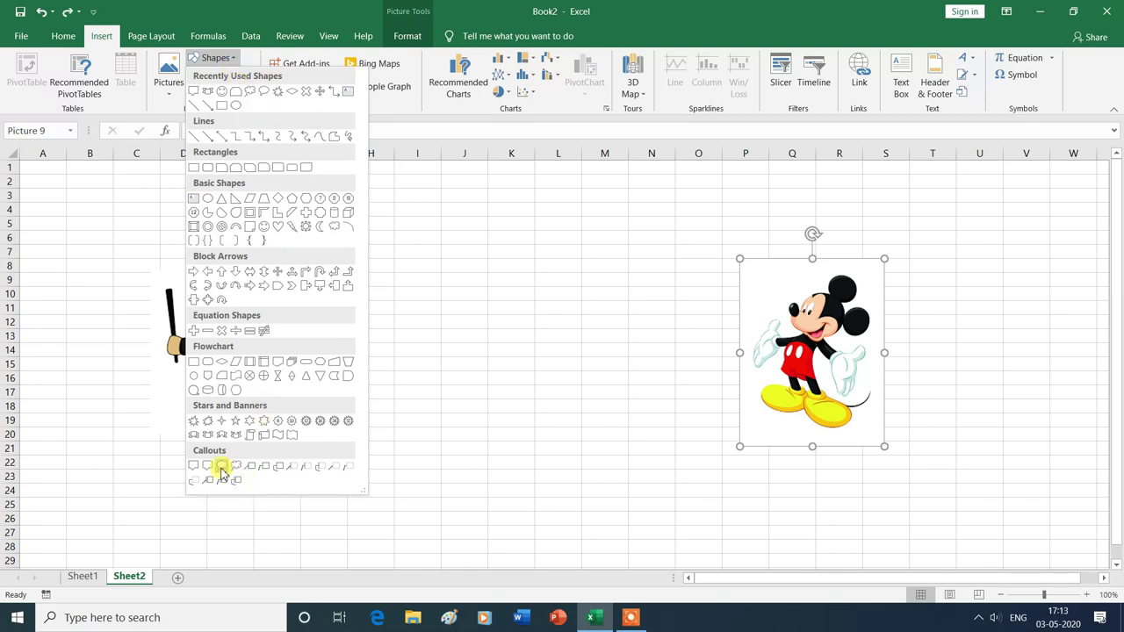
left_click(222, 467)
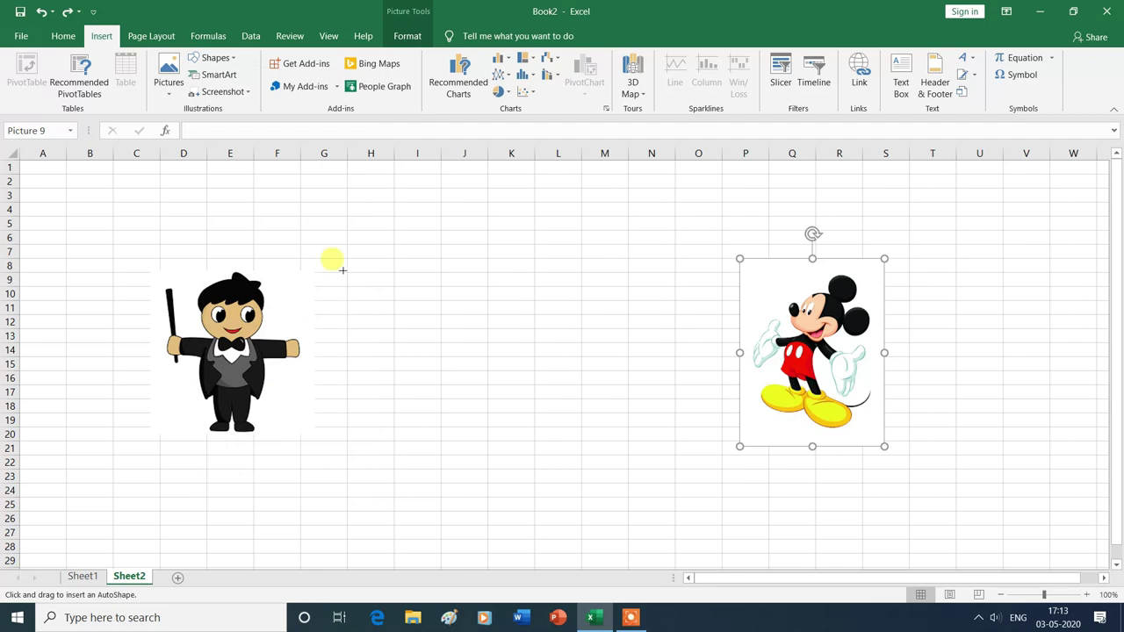
left_click_drag(334, 187, 418, 281)
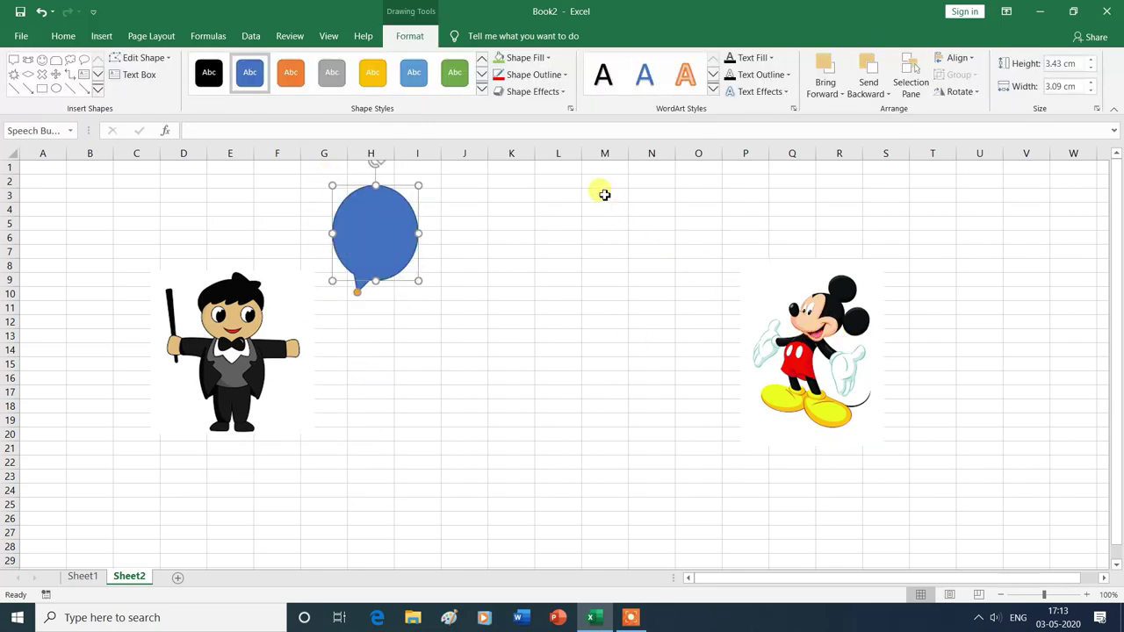
Draw a cloud thought-bubble callout around columns L–N
left_click(103, 36)
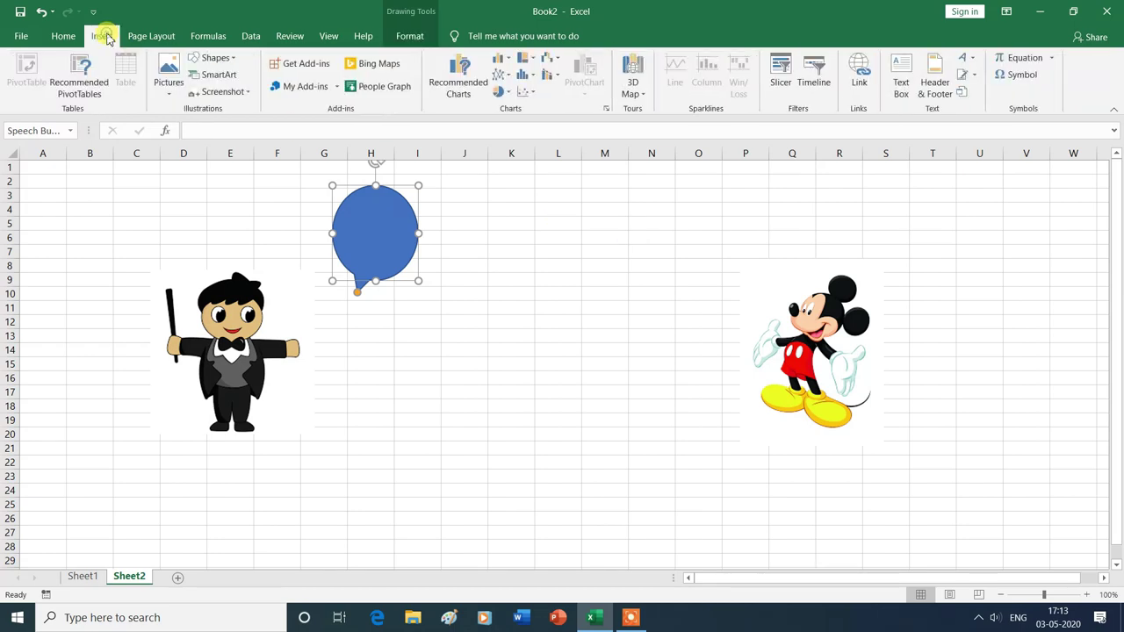
left_click(215, 58)
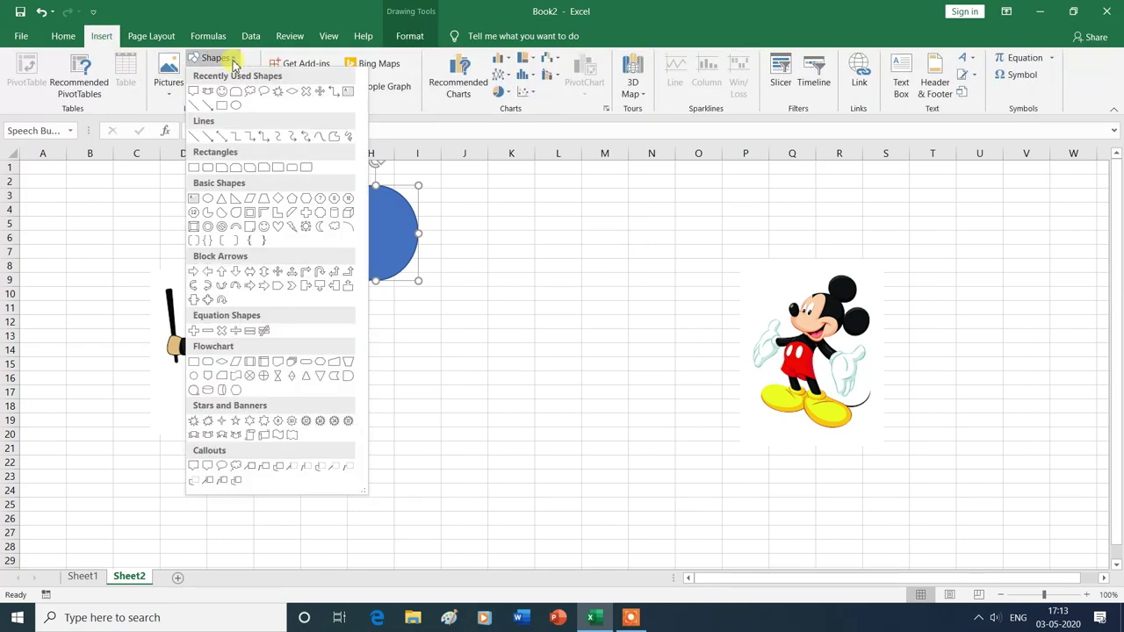
left_click(237, 468)
left_click_drag(544, 193, 675, 298)
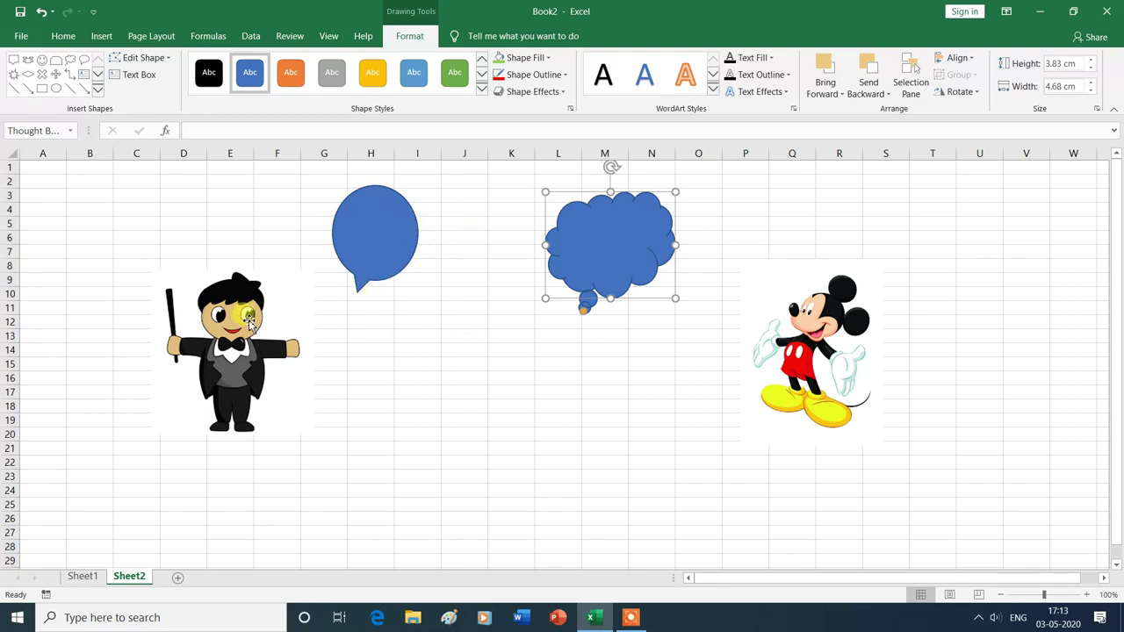
Point the speech bubble's tail at the boy's face and add a HELLO text box inside
left_click(364, 247)
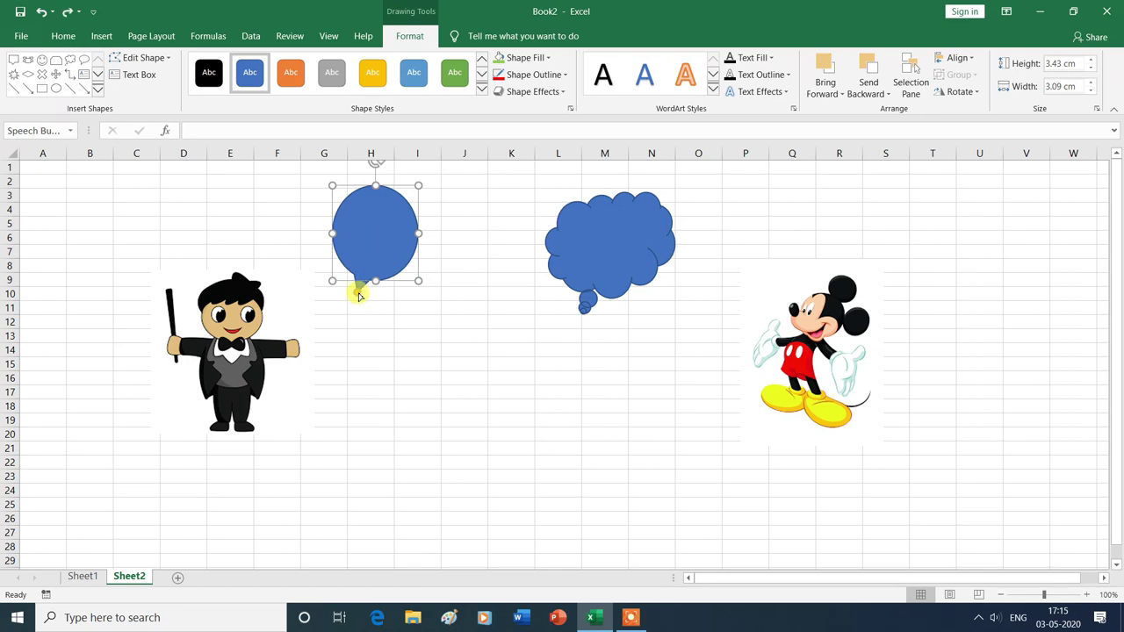
left_click_drag(359, 296, 248, 331)
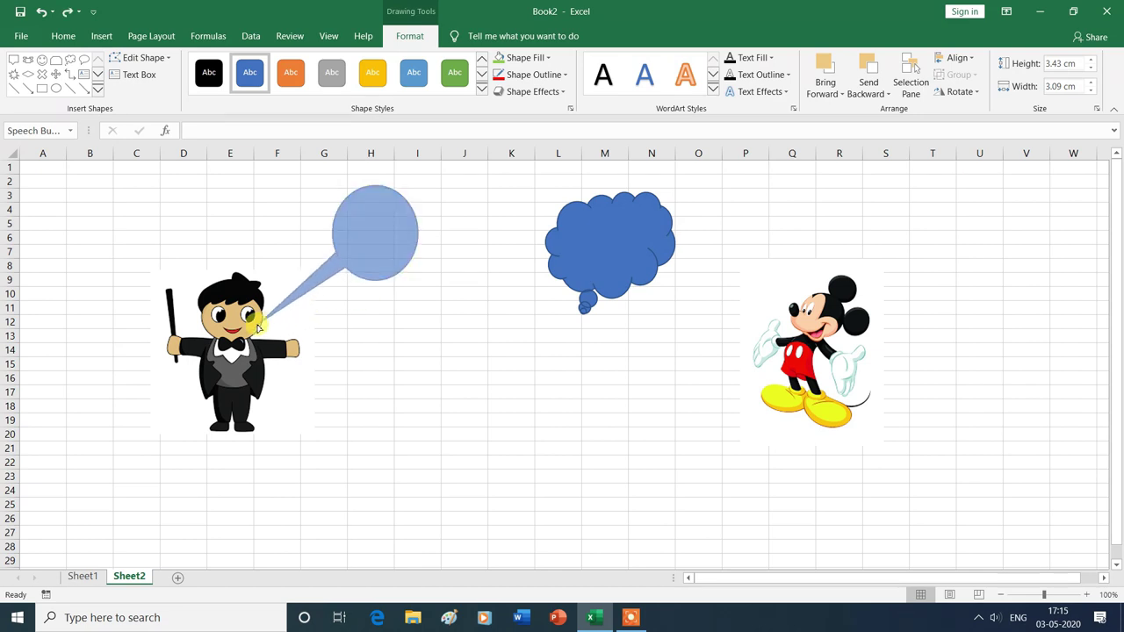
left_click_drag(248, 331, 249, 331)
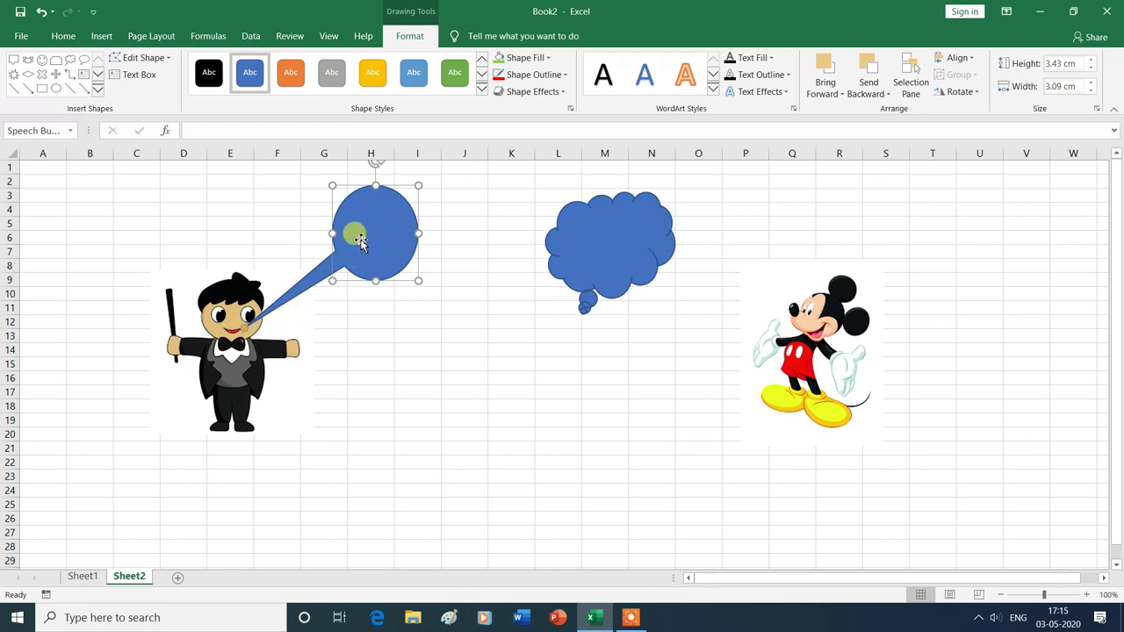
left_click(150, 84)
left_click(353, 209)
type("HELLO")
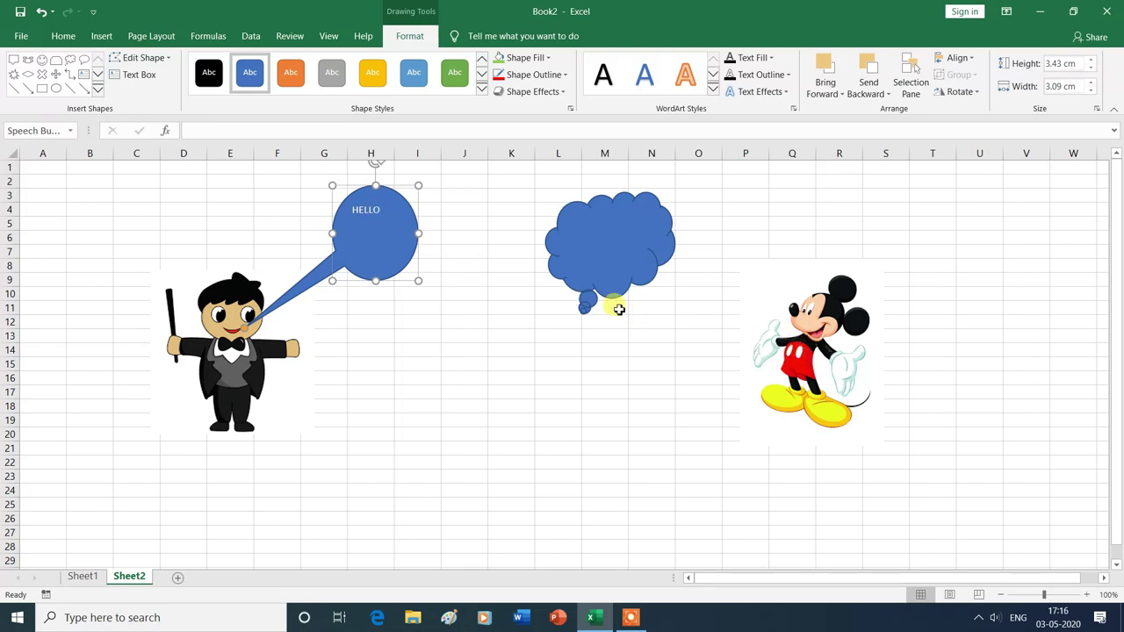
Point the thought cloud's tail at Mickey and add a HELLO text box inside
left_click(601, 247)
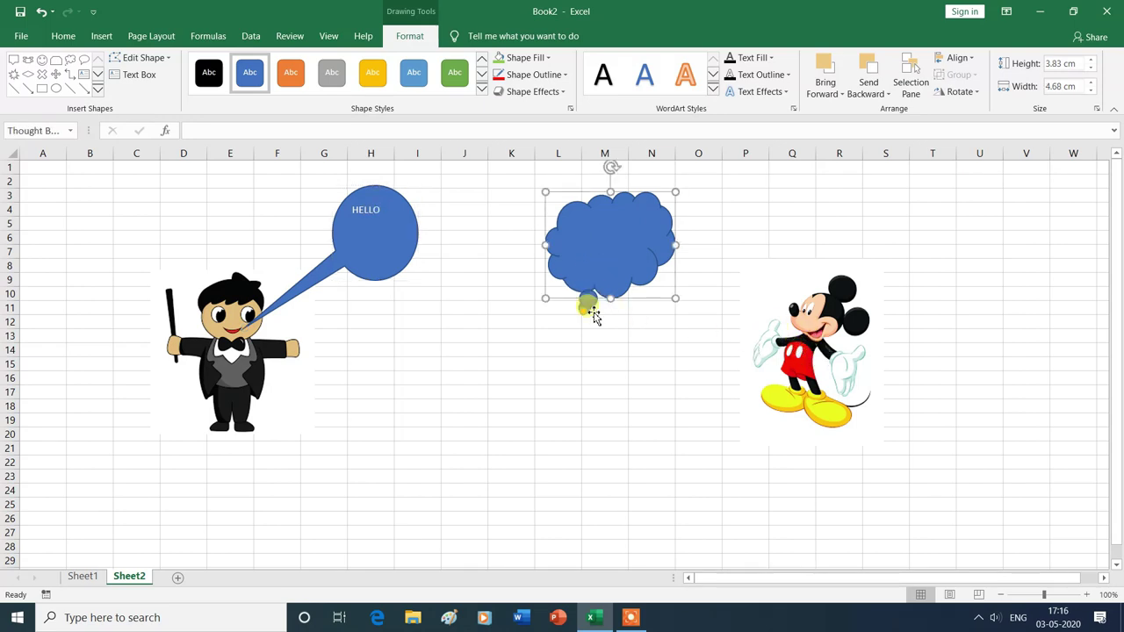
left_click_drag(585, 314, 798, 331)
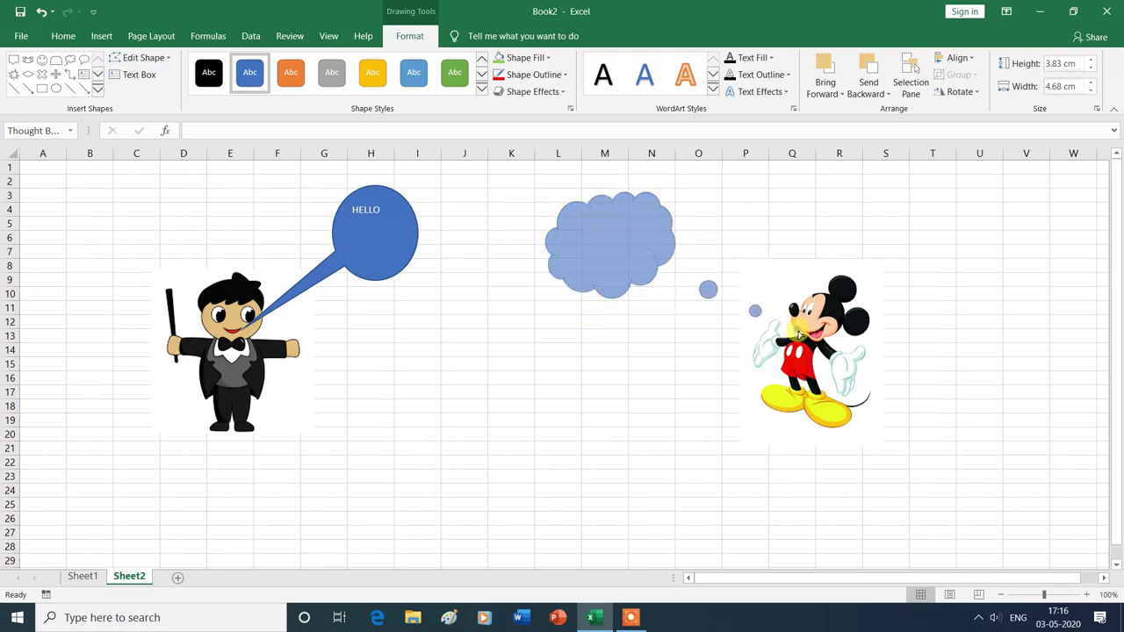
left_click_drag(796, 334, 795, 334)
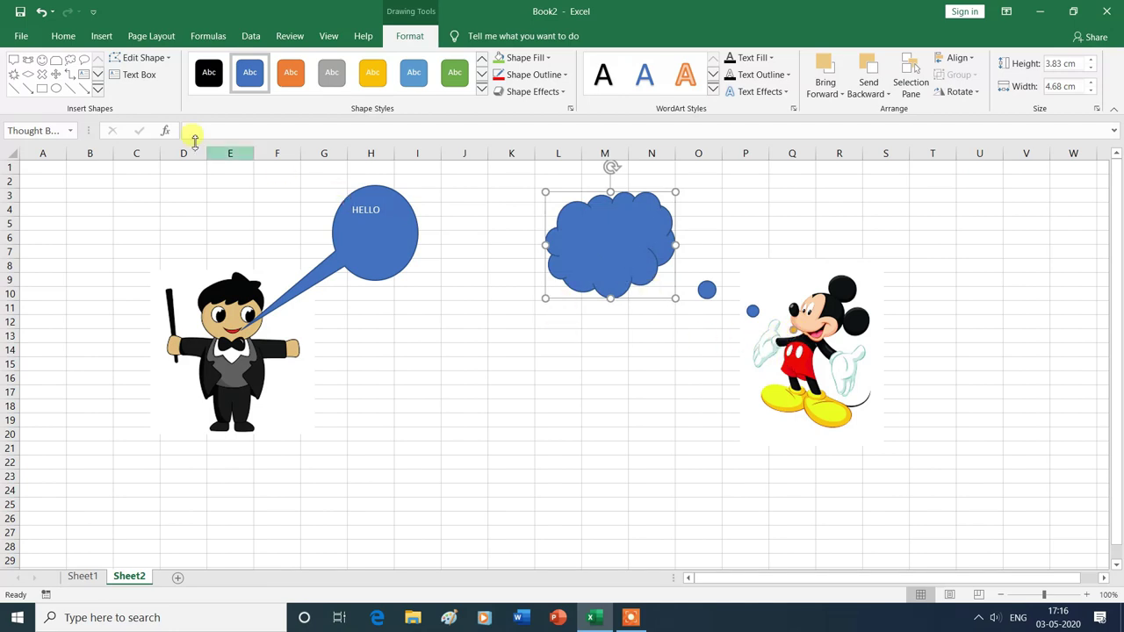
left_click(139, 76)
left_click(606, 268)
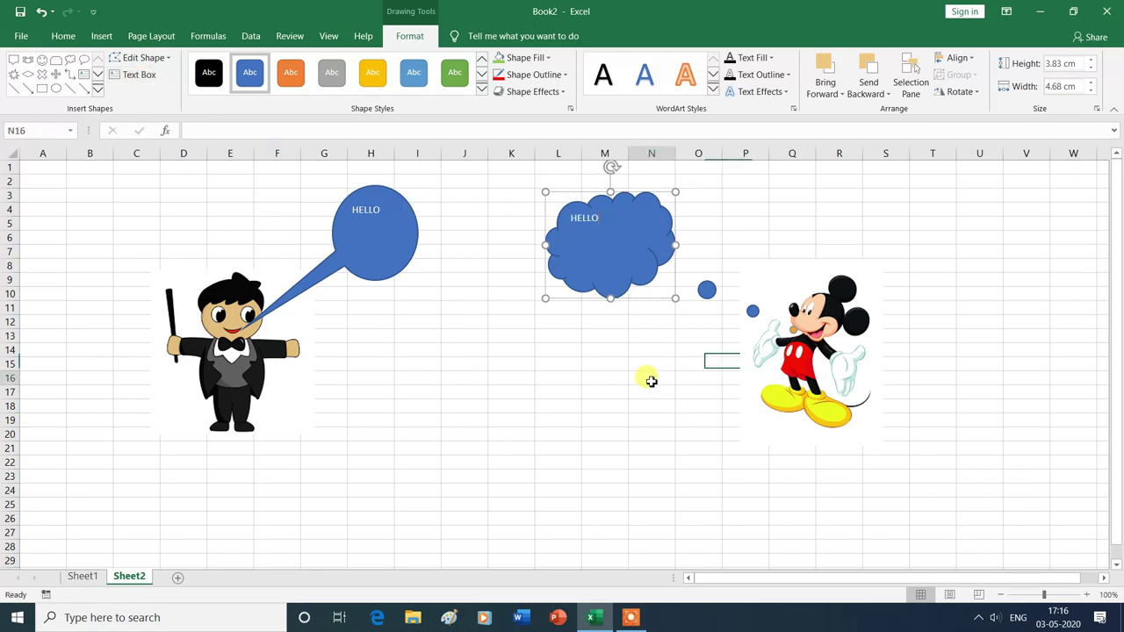
left_click(651, 381)
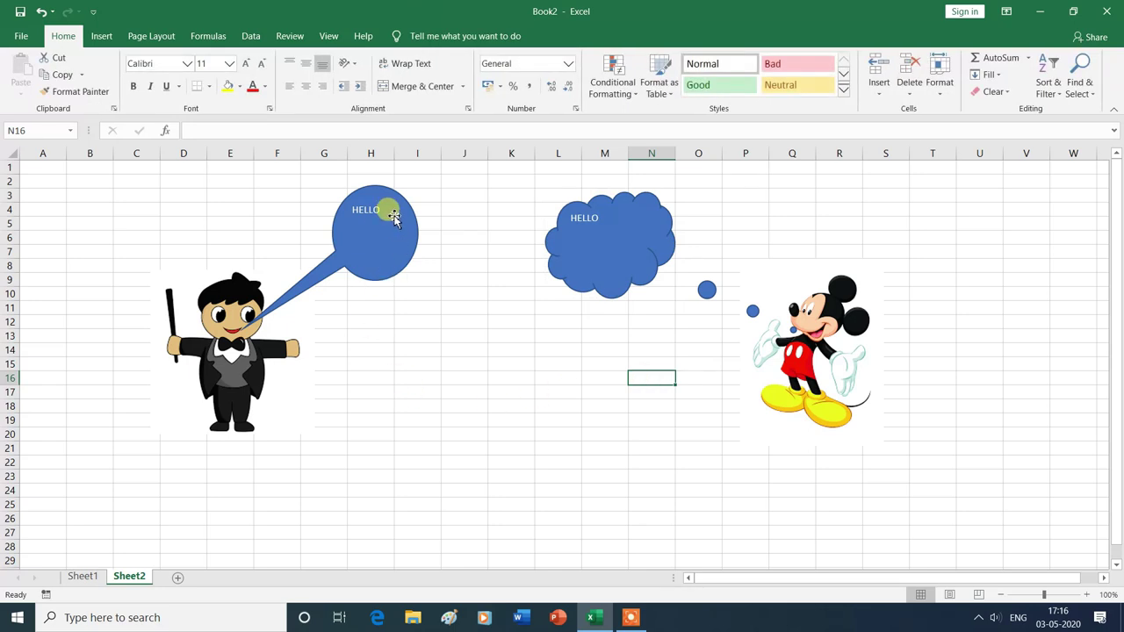